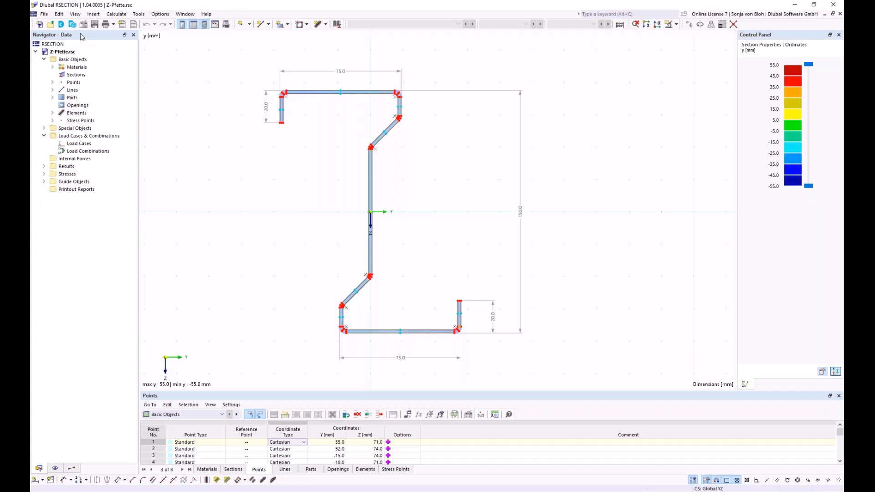
- View the type and coordinate settings of point 1 without changing them
left_click(53, 82)
double_click(91, 90)
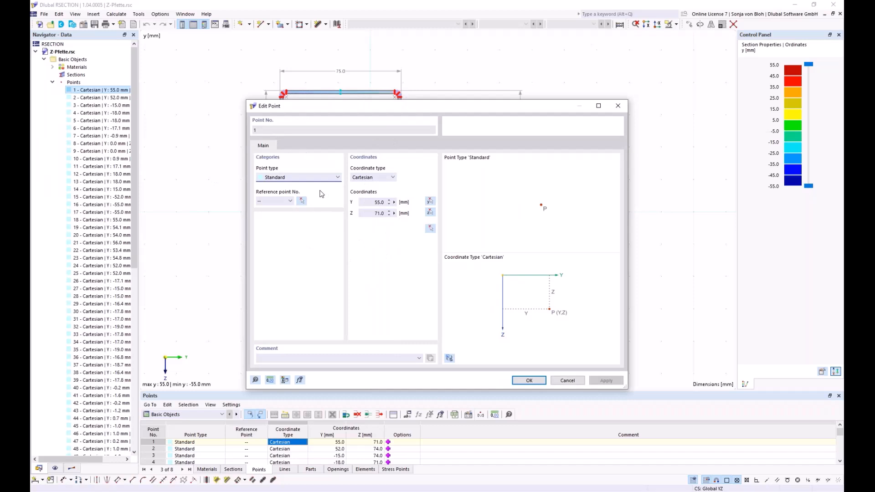
left_click(618, 106)
left_click(53, 83)
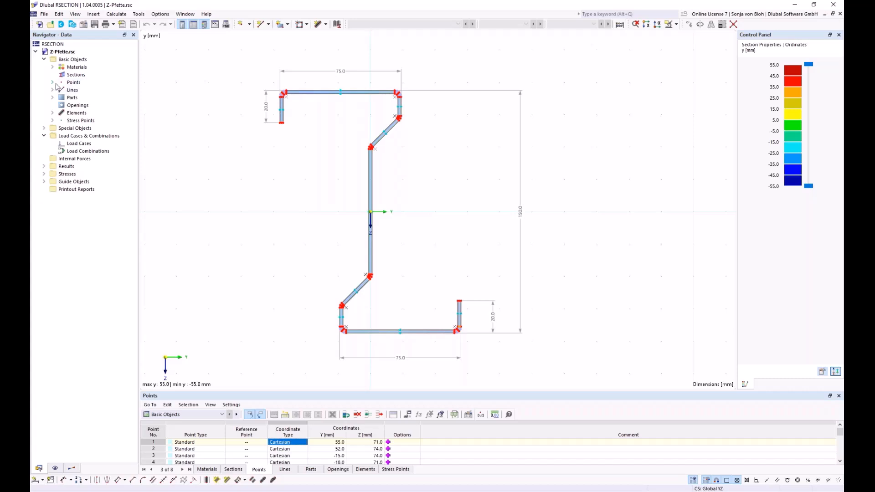
- Look through the available methods for creating a new point in the model data
left_click(52, 82)
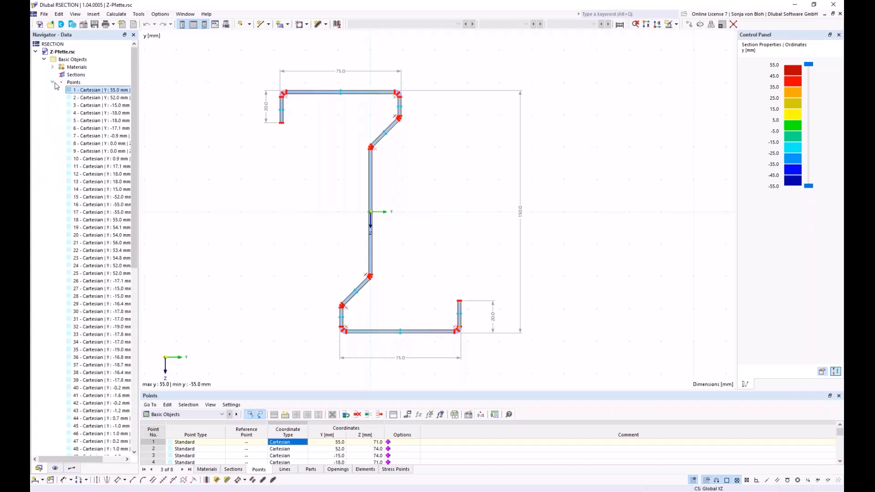
right_click(74, 84)
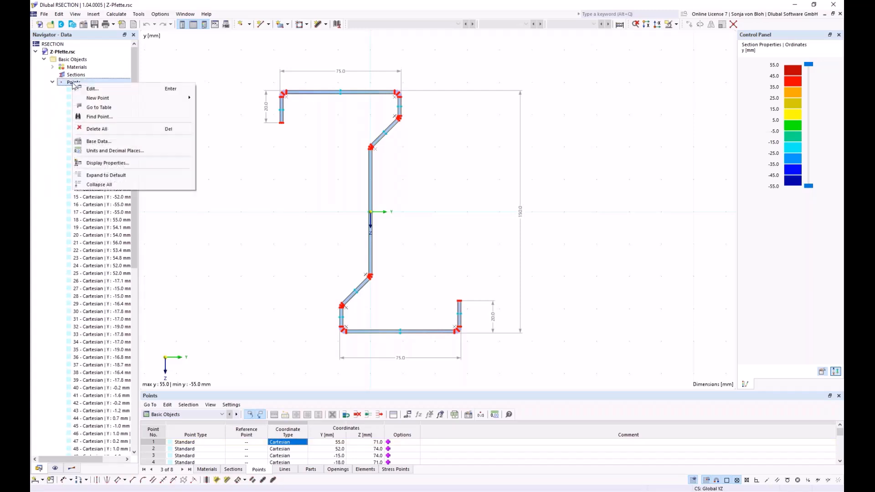
mouse_move(108, 104)
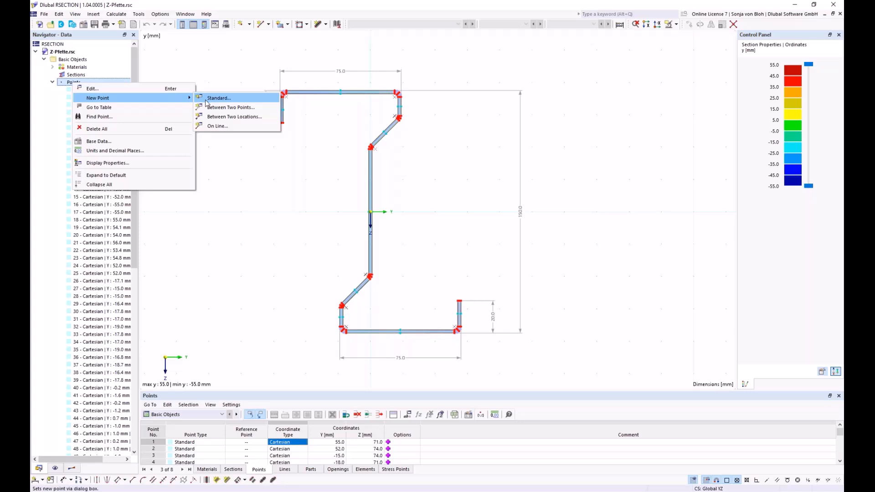
- Hide the section's points in the display settings and show them again
left_click(58, 469)
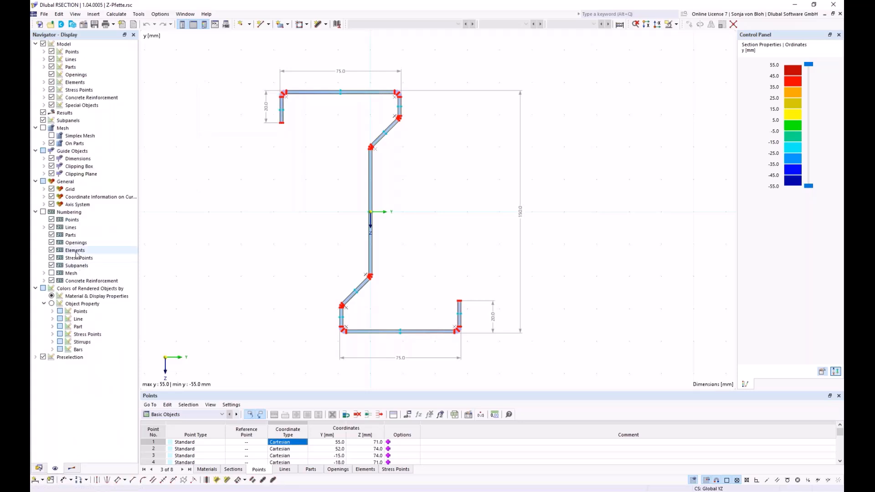
left_click(52, 52)
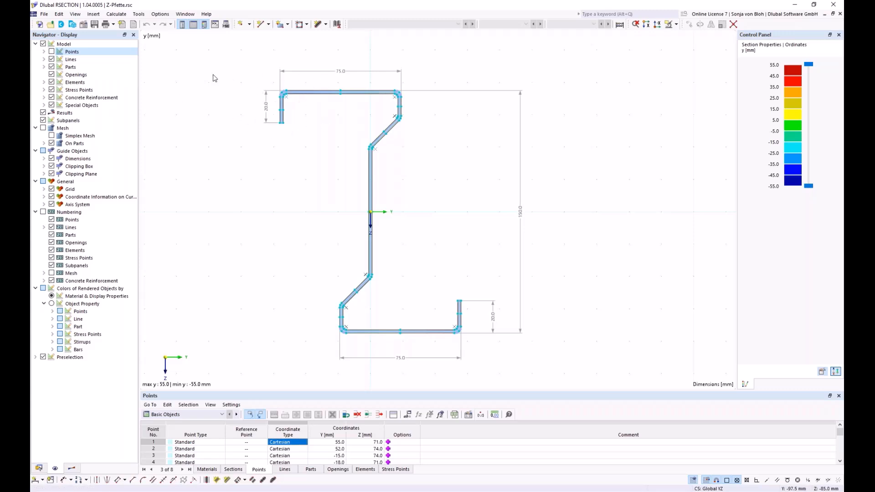
left_click(52, 52)
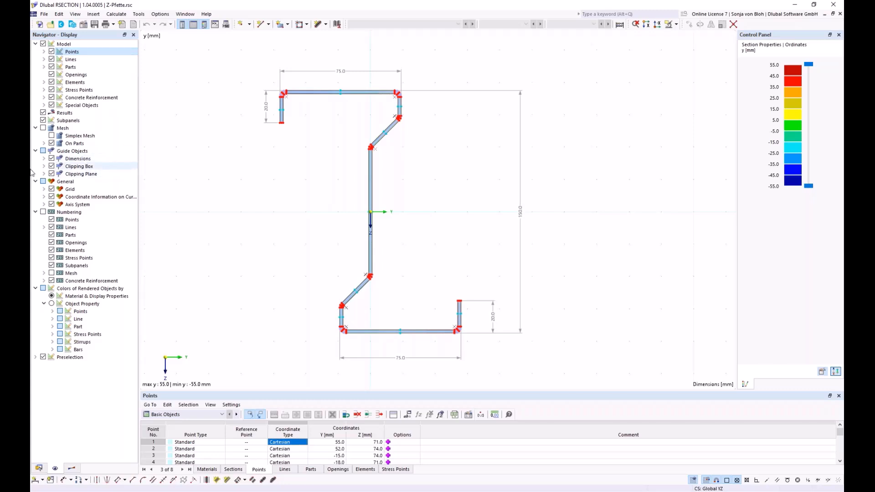
- Switch the displayed results from Effective Thin-Walled Analysis to Thin-Walled Analysis
left_click(75, 467)
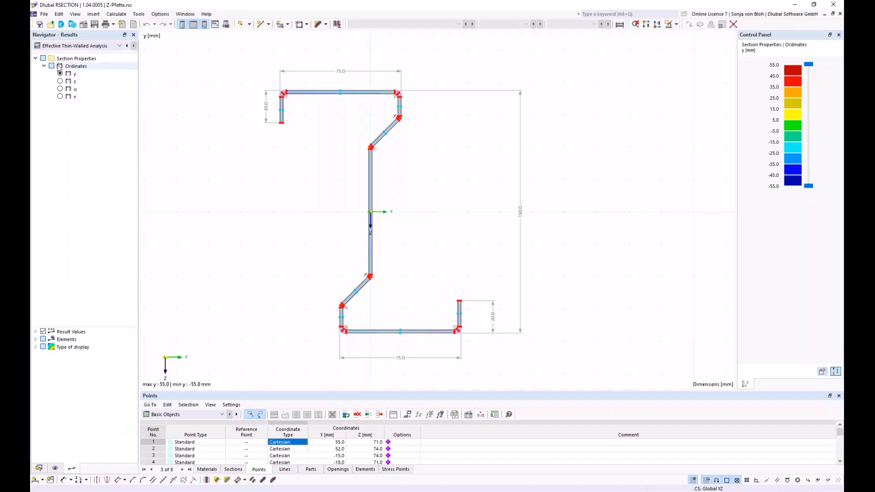
left_click(79, 46)
left_click(73, 53)
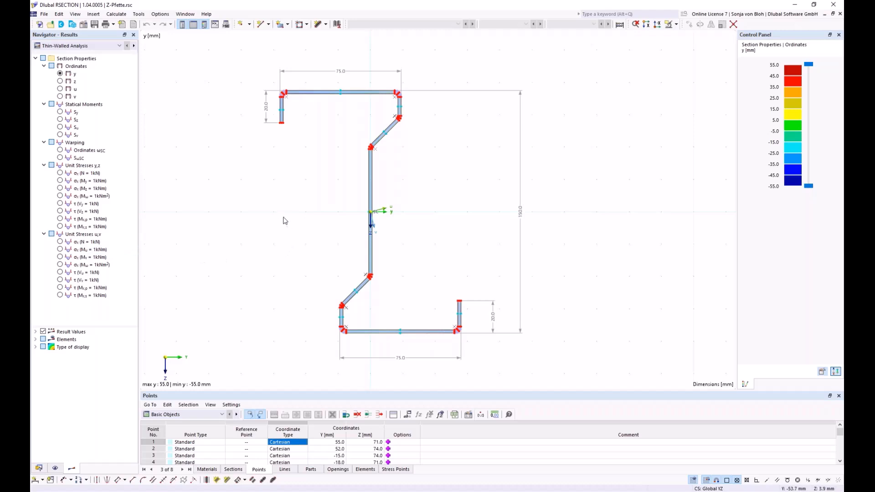
mouse_move(283, 218)
middle_mouse_down()
mouse_move(373, 211)
mouse_move(251, 220)
mouse_move(199, 209)
mouse_move(187, 218)
mouse_move(288, 210)
mouse_move(268, 202)
middle_mouse_up()
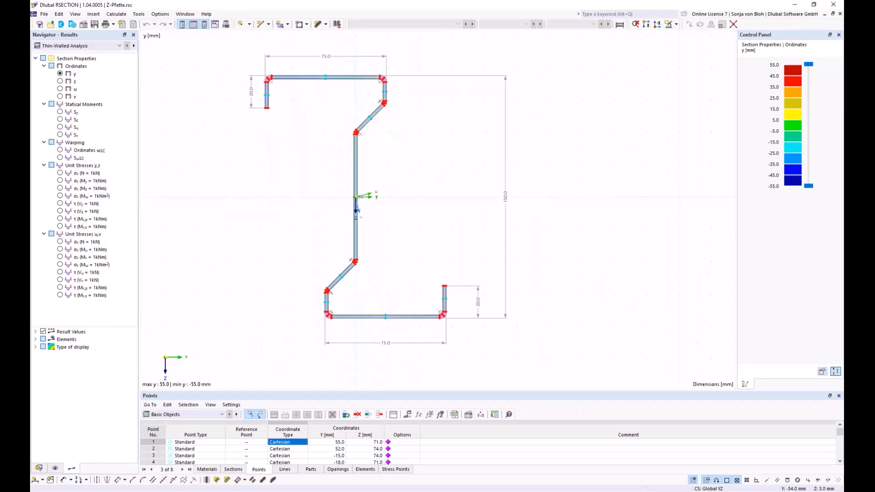
scroll(268, 201, "down", 4)
scroll(268, 201, "up", 4)
right_click(260, 190)
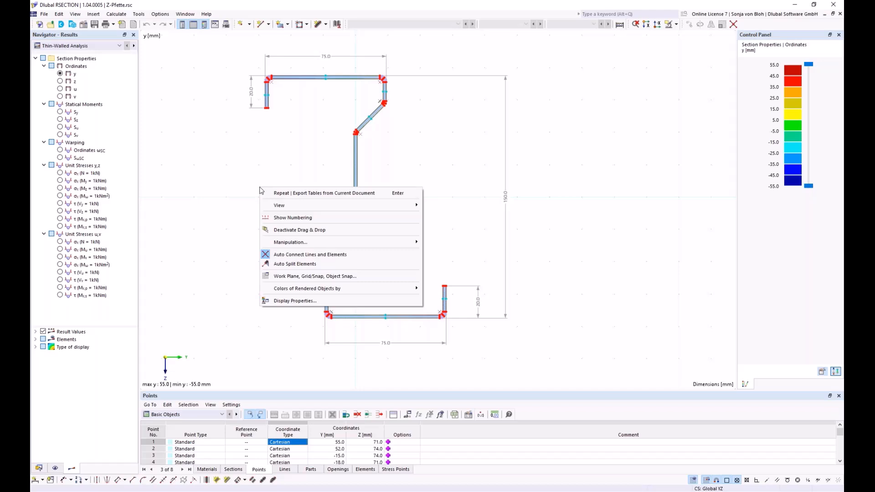
left_click(241, 149)
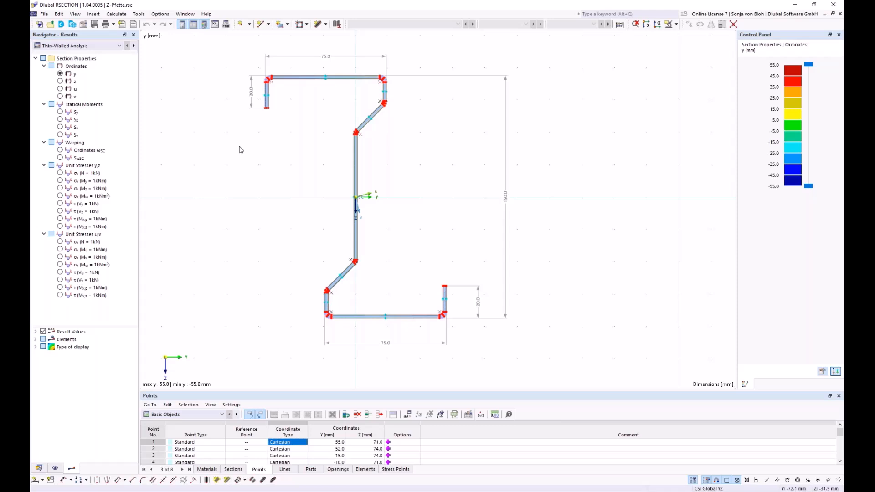
- Select only the objects fully enclosed by a window around the upper-left lip, and clear the selection
left_click_drag(217, 52, 296, 131)
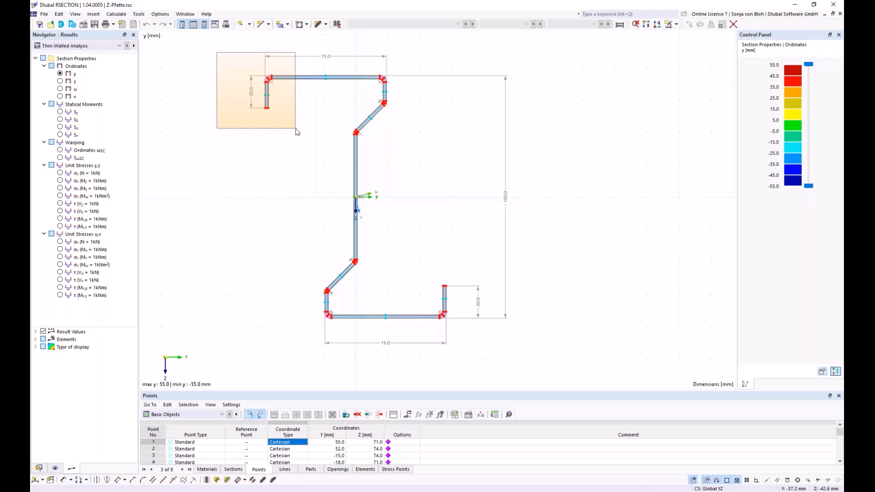
left_click_drag(296, 131, 297, 132)
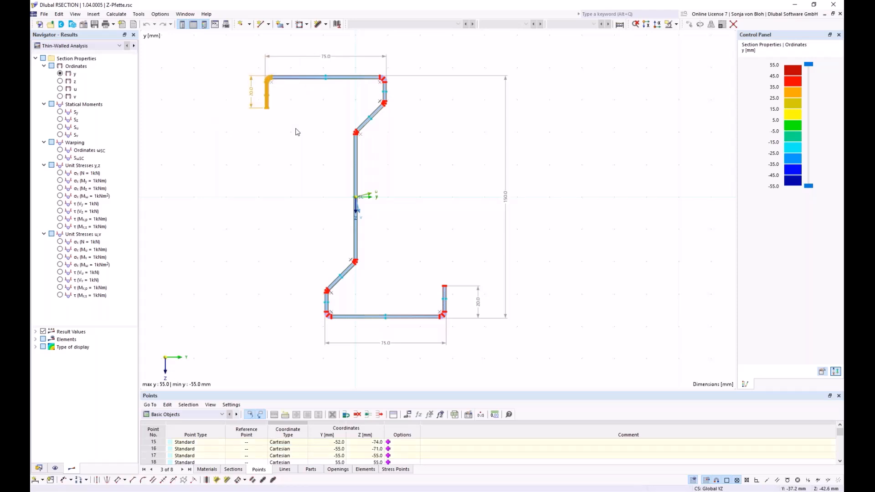
left_click(296, 132)
- Select all objects touched by a crossing window over the upper-left lip, and clear the selection
left_click_drag(293, 132, 225, 64)
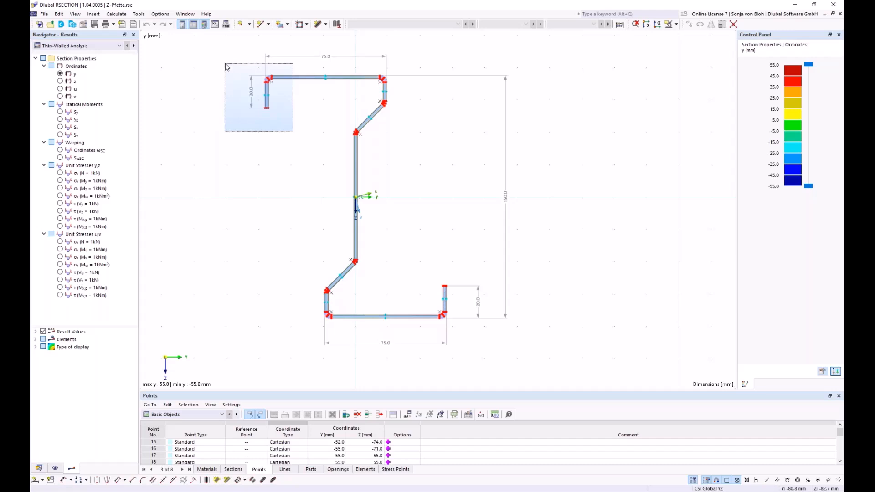
left_click_drag(226, 67, 226, 67)
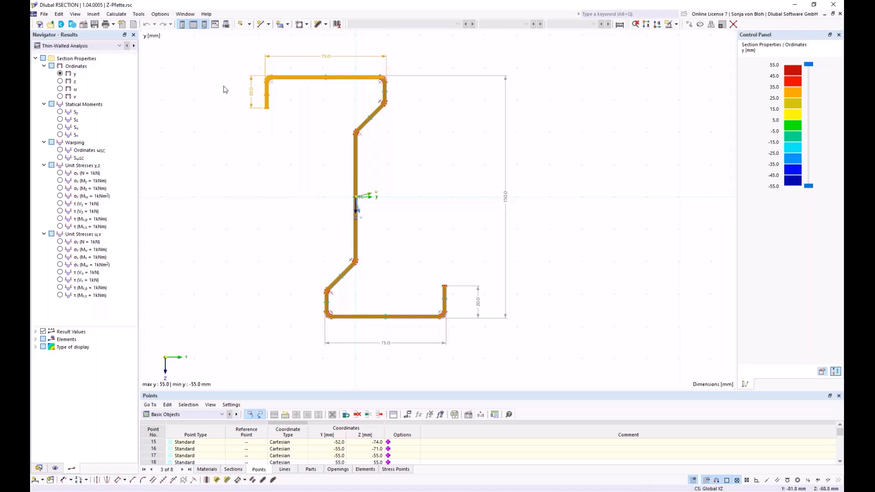
left_click(246, 123)
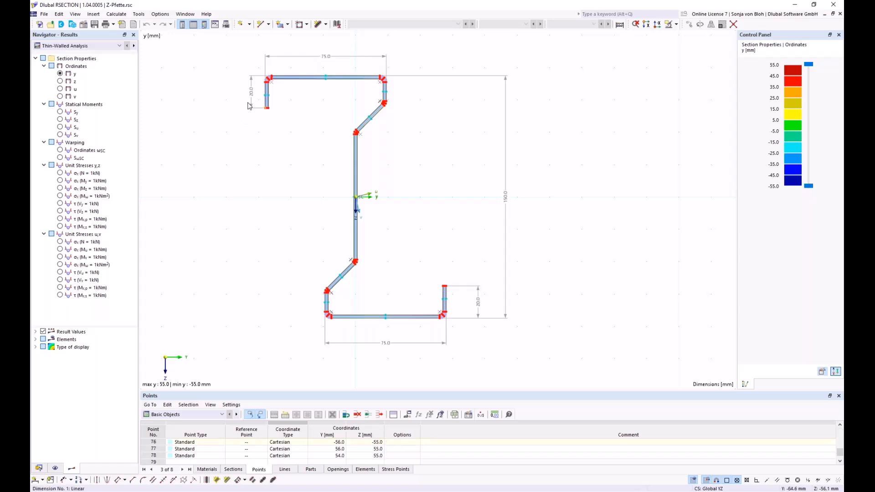
scroll(266, 112, "up", 5)
scroll(321, 202, "up", 2)
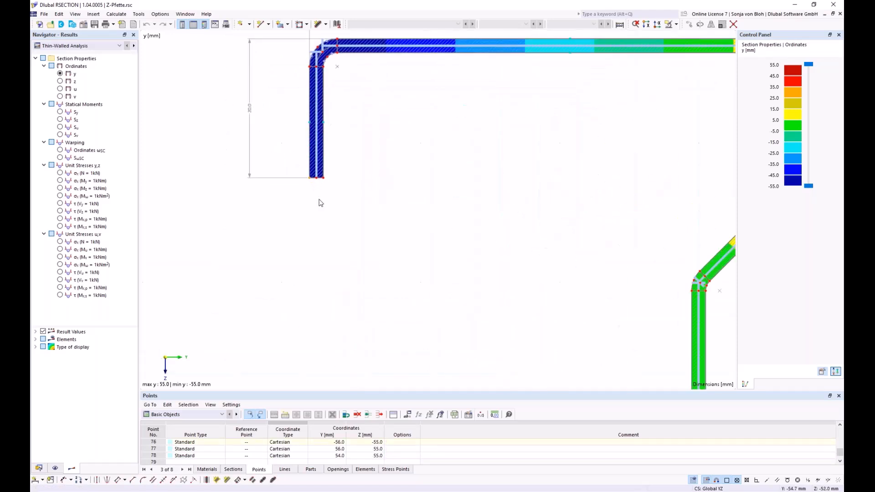
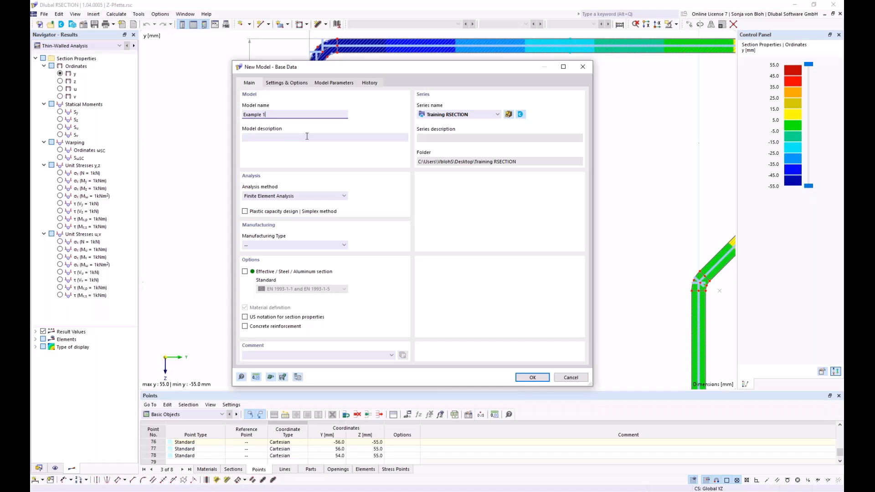
- Create the Example 1 model with Thin-Walled Analysis and the effective steel/aluminum section option to EN 1993-1-1 and EN 1993-1-5
left_click(345, 197)
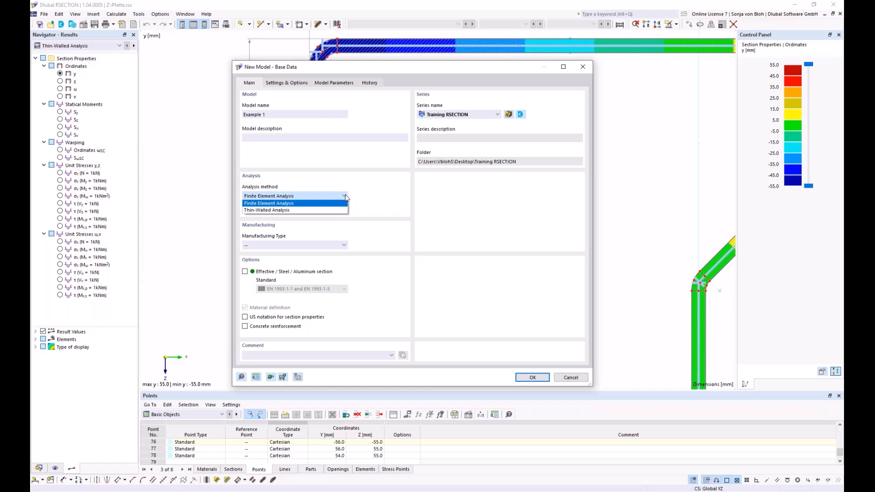
left_click(277, 210)
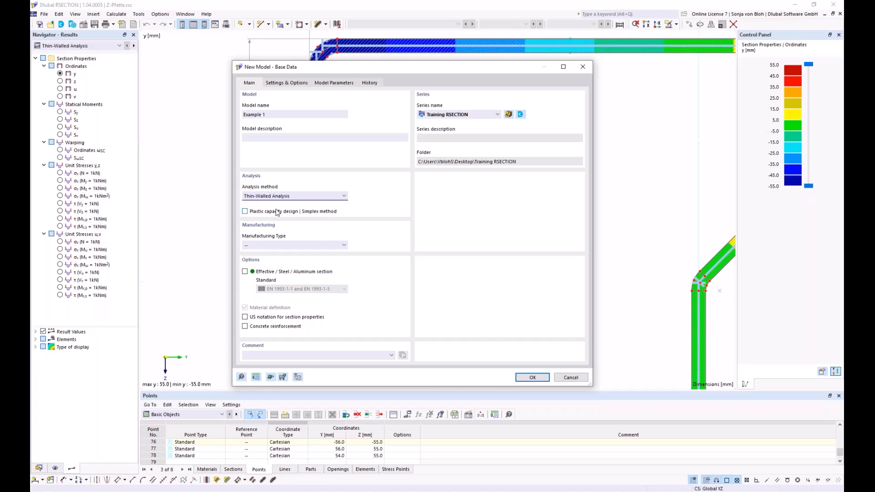
left_click(251, 272)
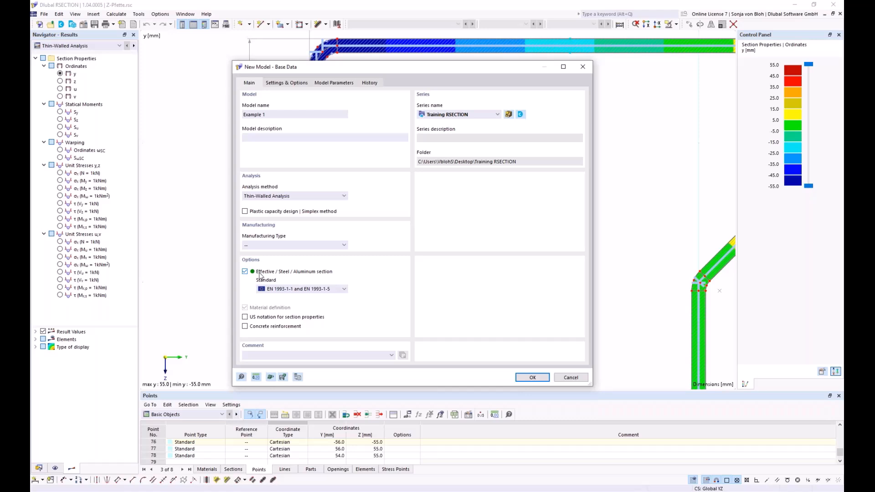
left_click(344, 290)
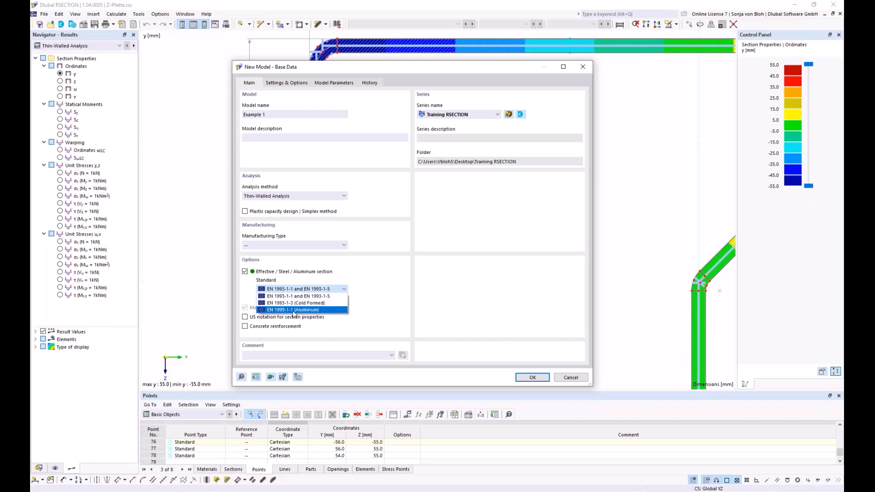
left_click(296, 296)
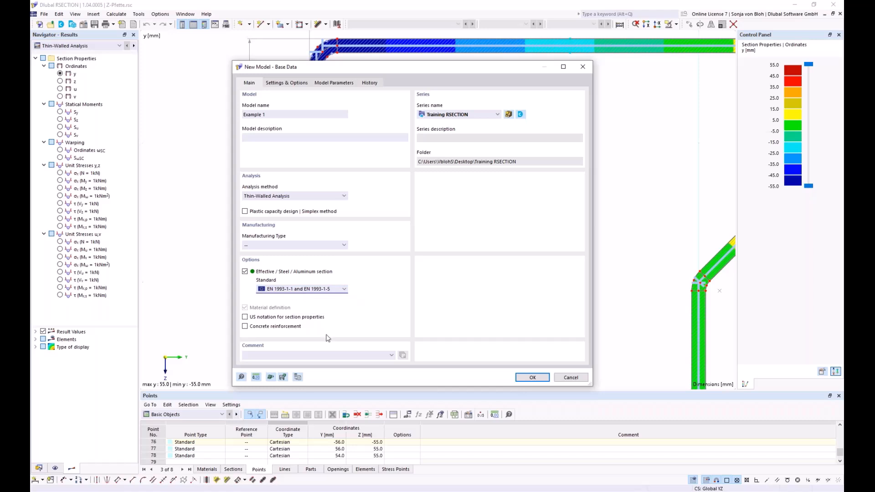
left_click(533, 379)
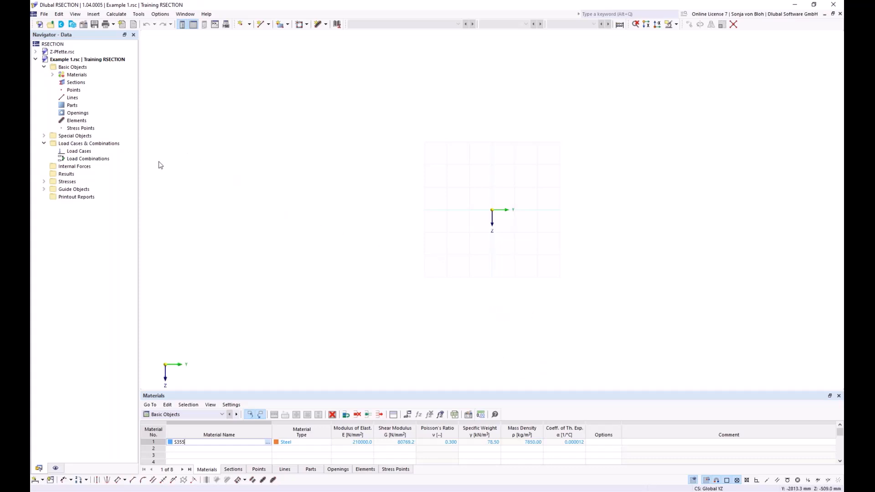
- Open material 1 for editing and enter S235 manually as its name
left_click(52, 76)
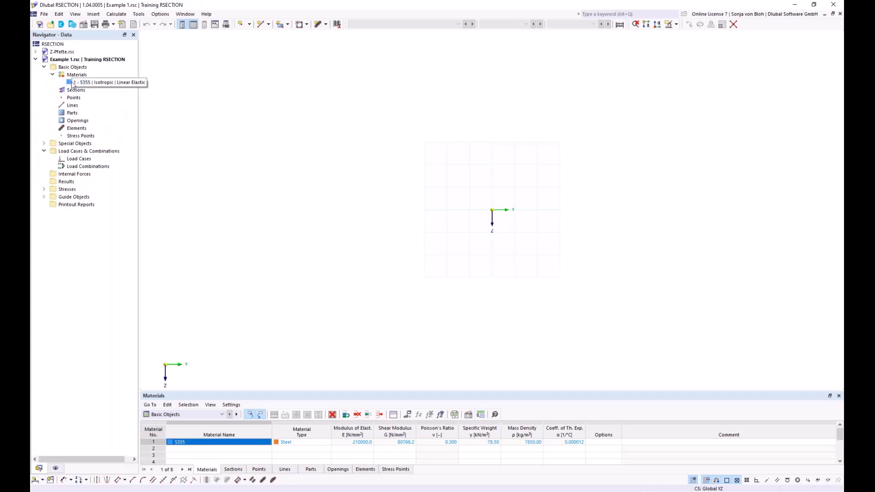
double_click(91, 82)
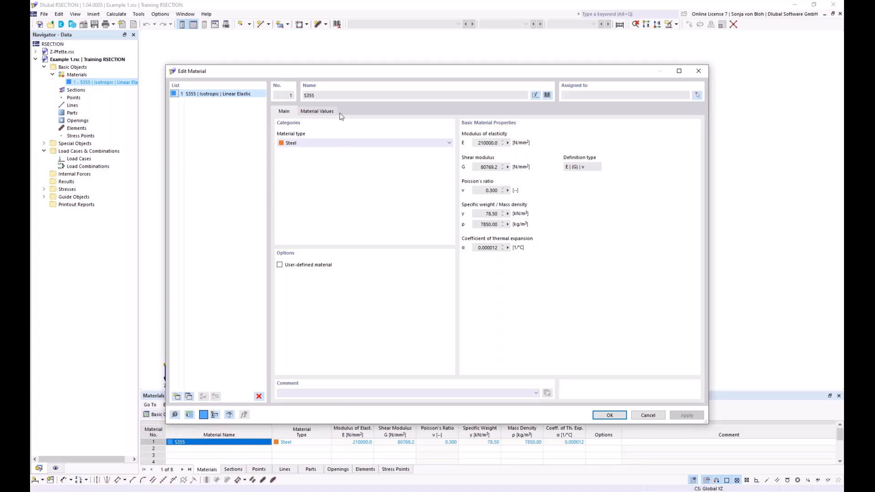
left_click(338, 98)
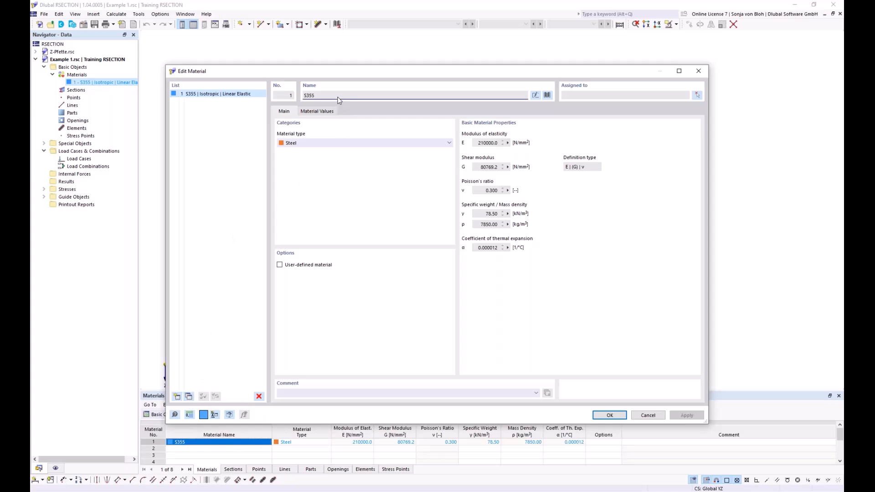
left_click(535, 96)
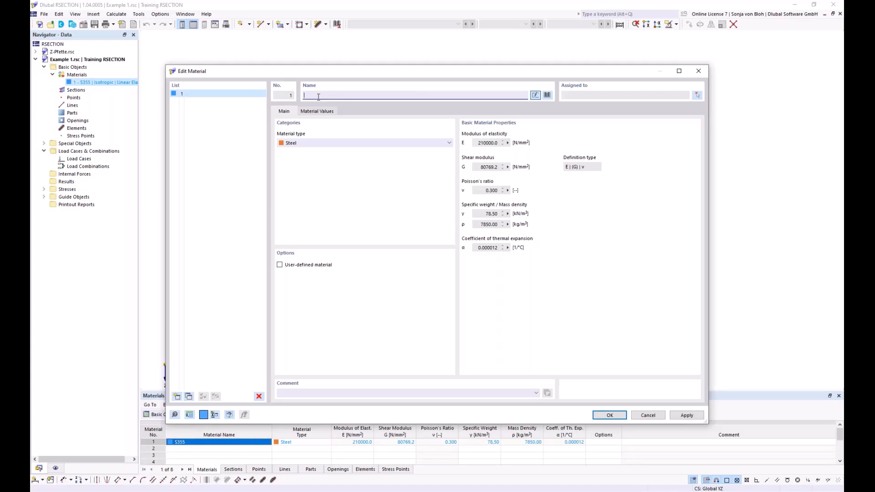
type("S23")
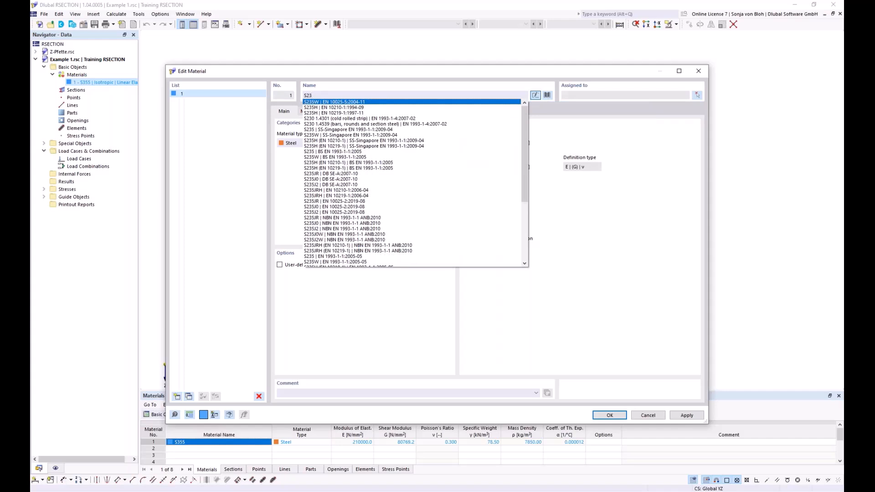
type("5")
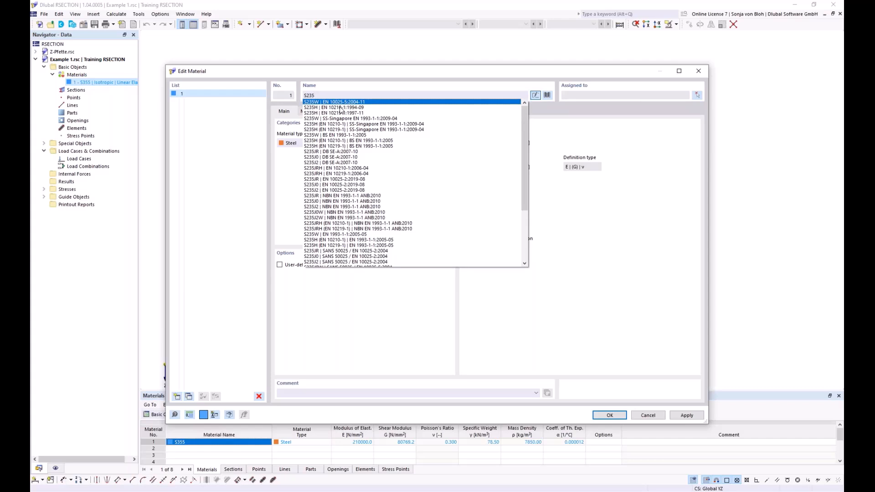
key("Escape")
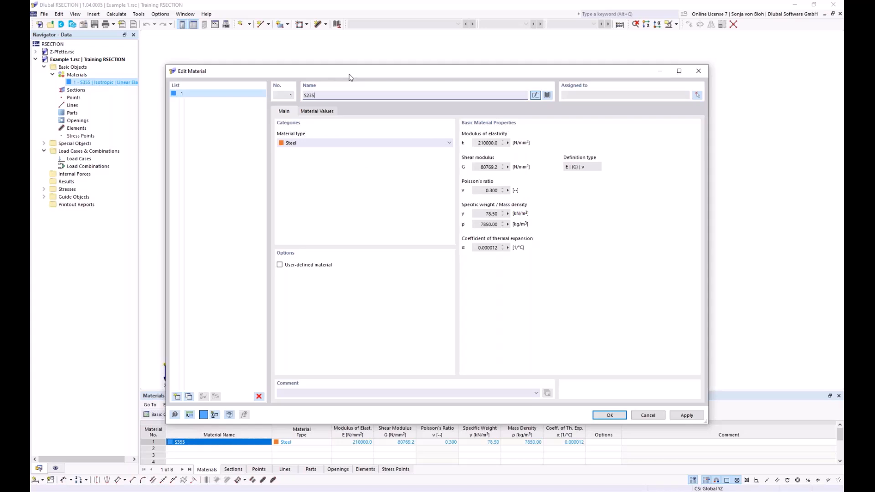
- Replace material 1 with S355 from the material library, filtering for the Steel material type and searching for "S 355"
left_click(547, 96)
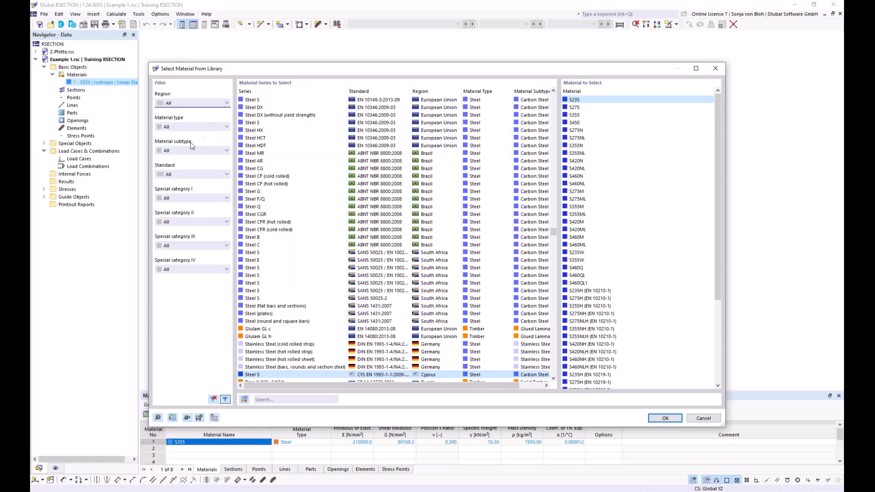
left_click(226, 127)
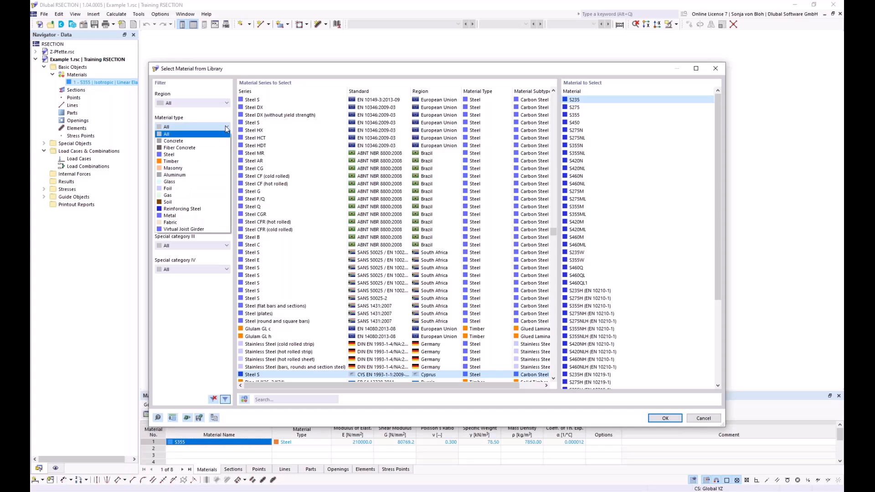
left_click(182, 155)
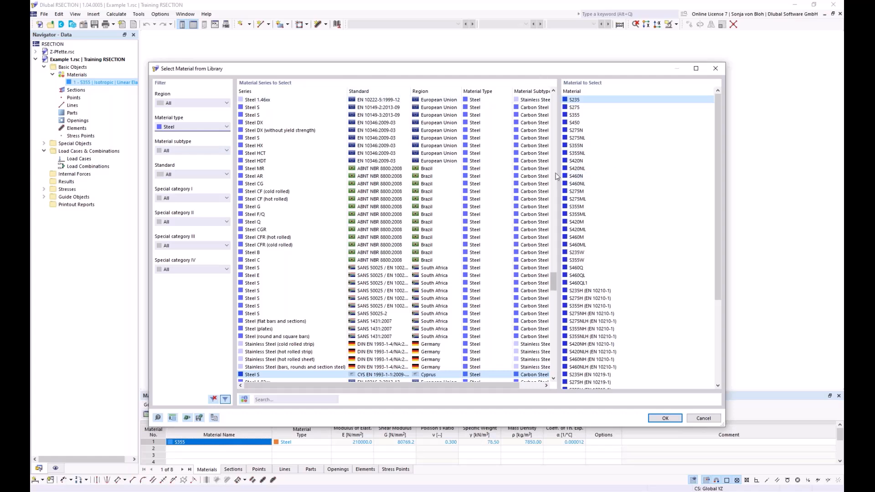
left_click(266, 398)
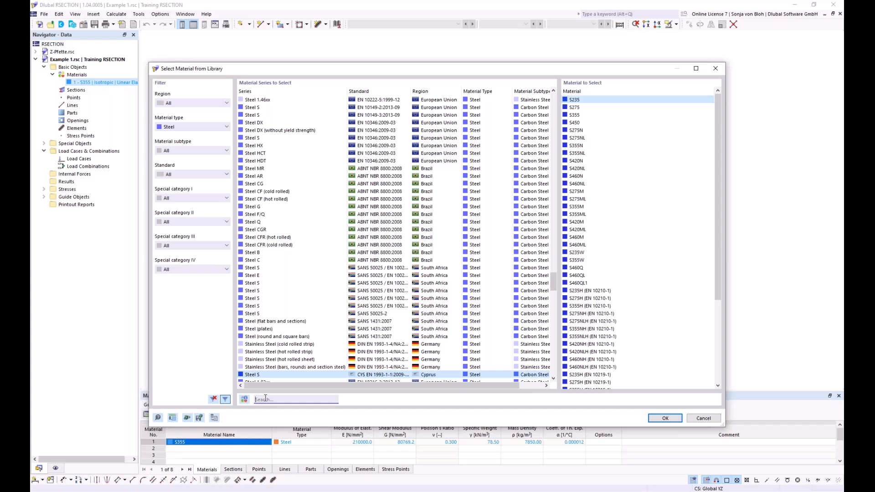
type("s 355")
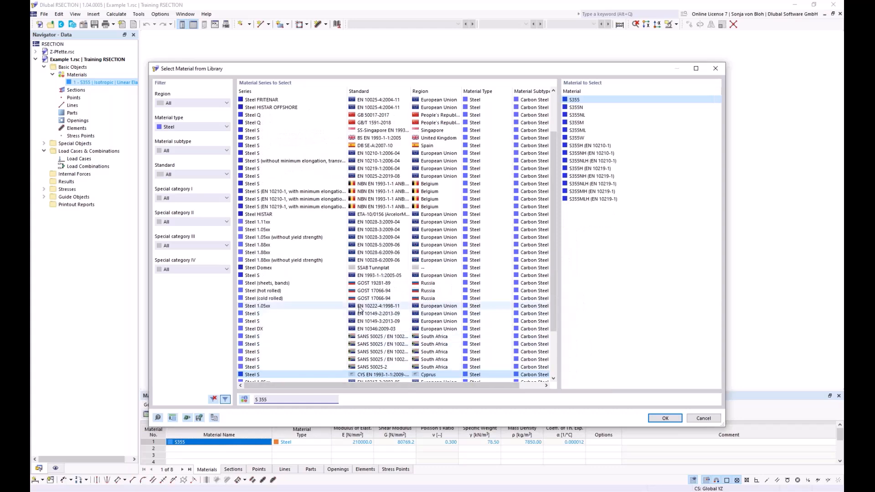
scroll(360, 309, "down", 2)
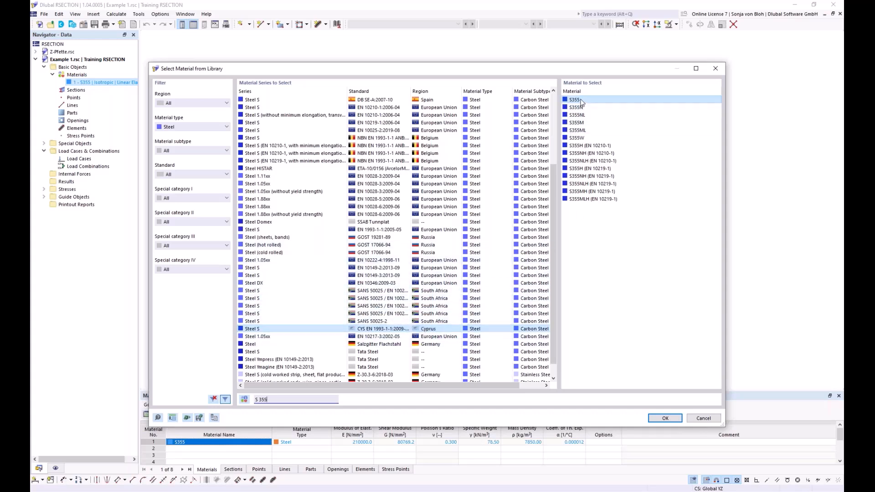
left_click(661, 418)
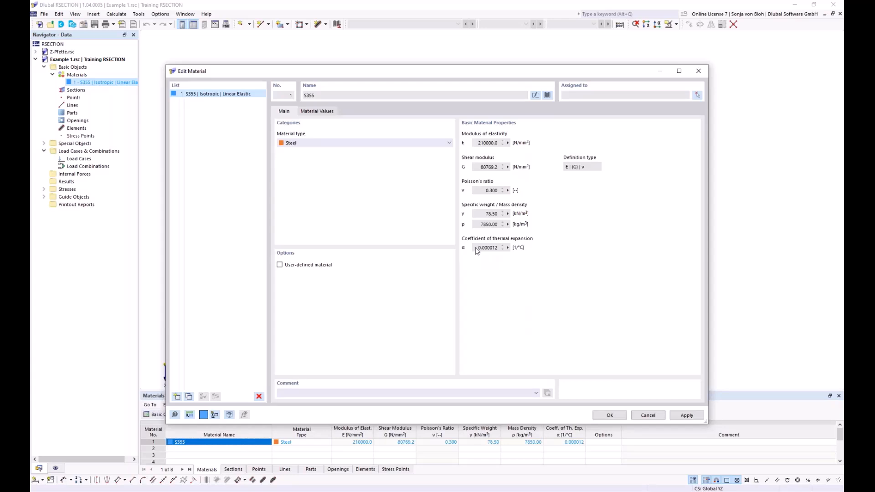
- Enable the user-defined material option, examine the material values, and switch the option off again
left_click(281, 265)
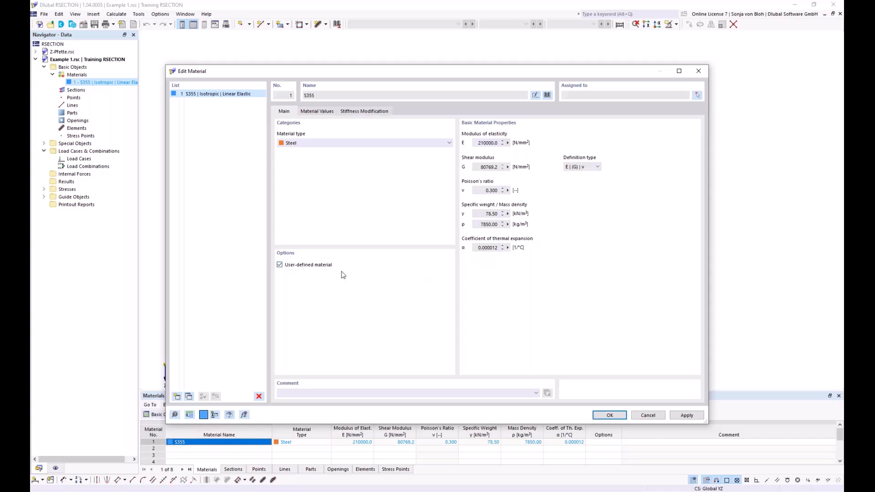
left_click(319, 111)
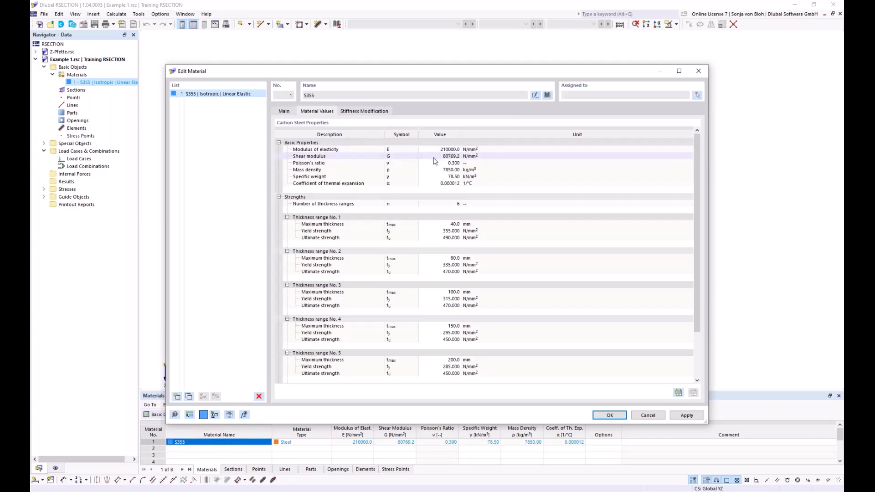
left_click(286, 112)
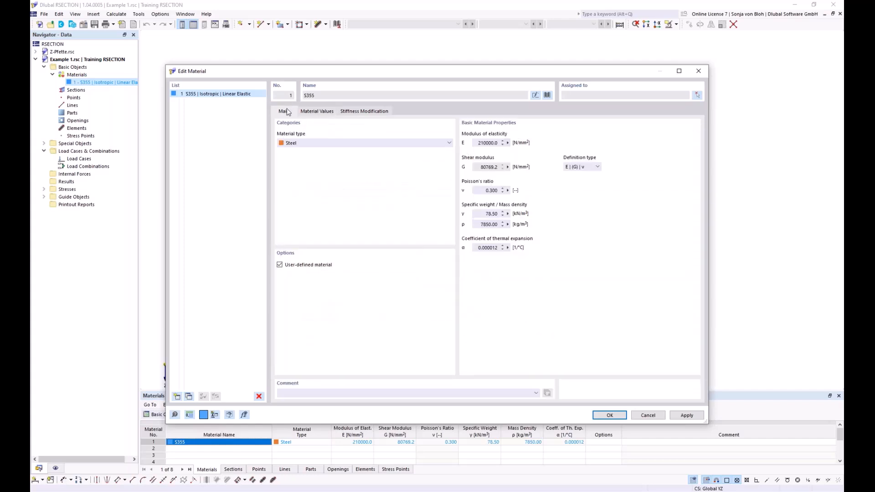
left_click(279, 264)
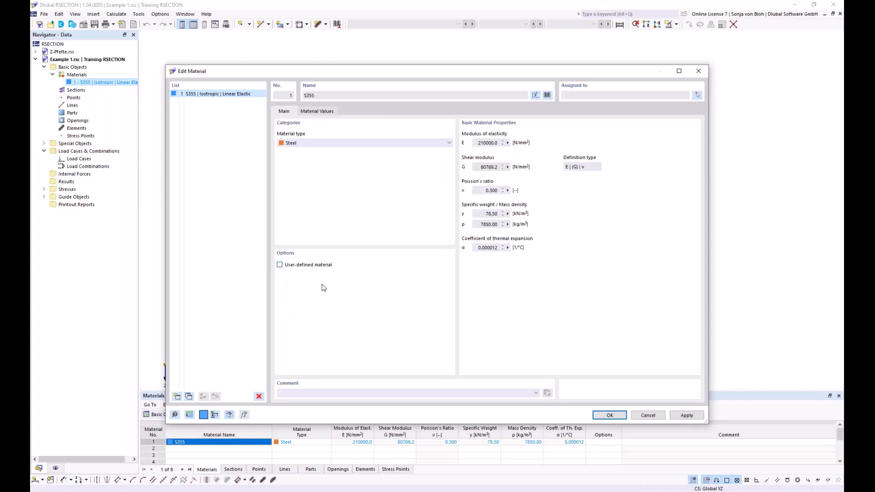
- Accept the S355 definition of material 1
left_click(610, 415)
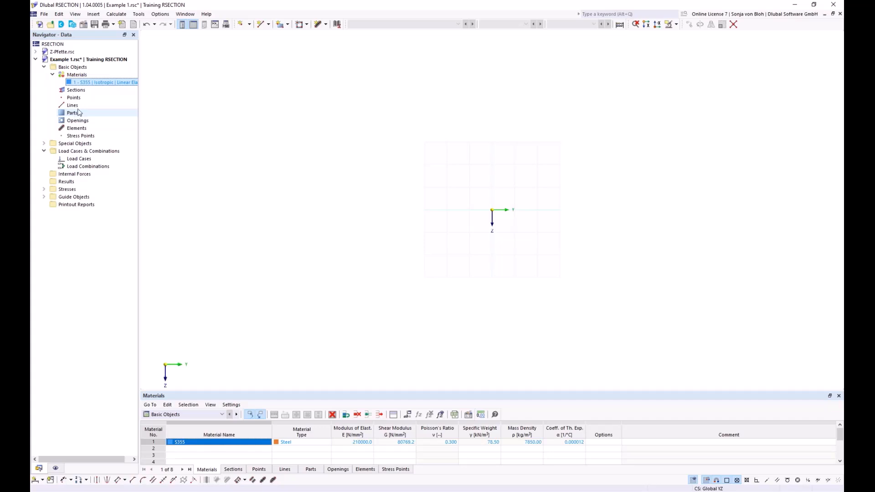
left_click(326, 25)
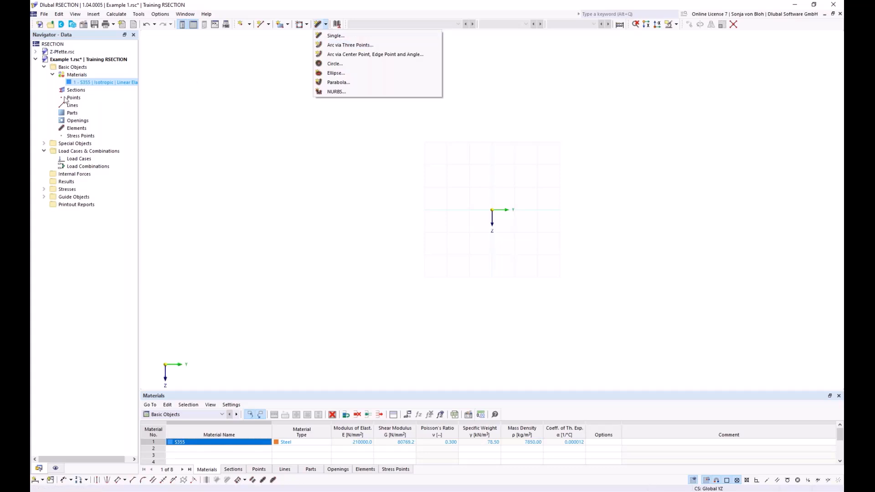
left_click(81, 129)
right_click(82, 130)
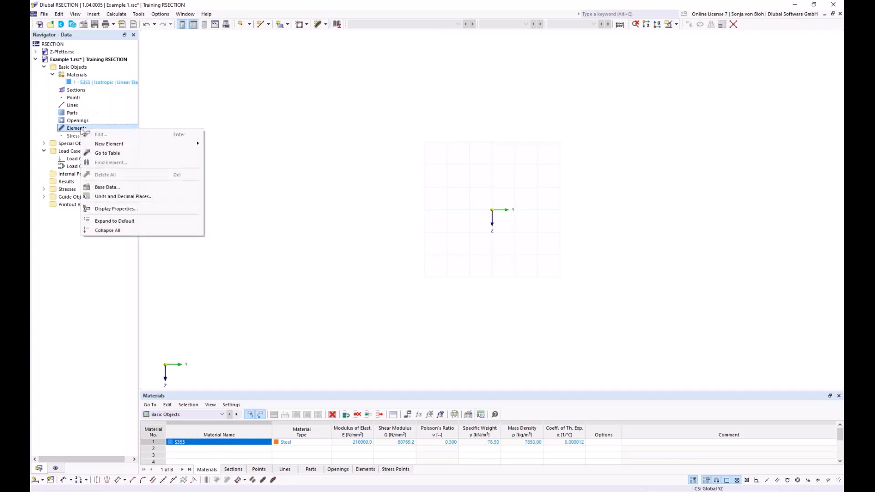
mouse_move(108, 143)
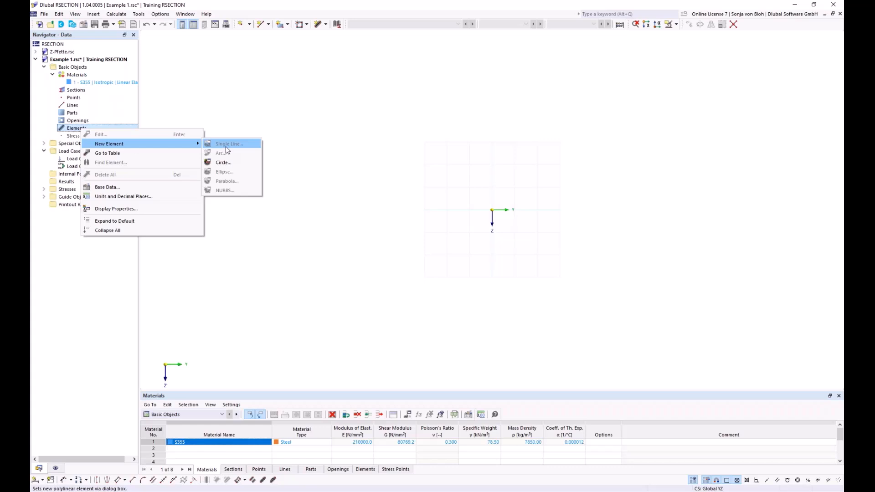
left_click(308, 142)
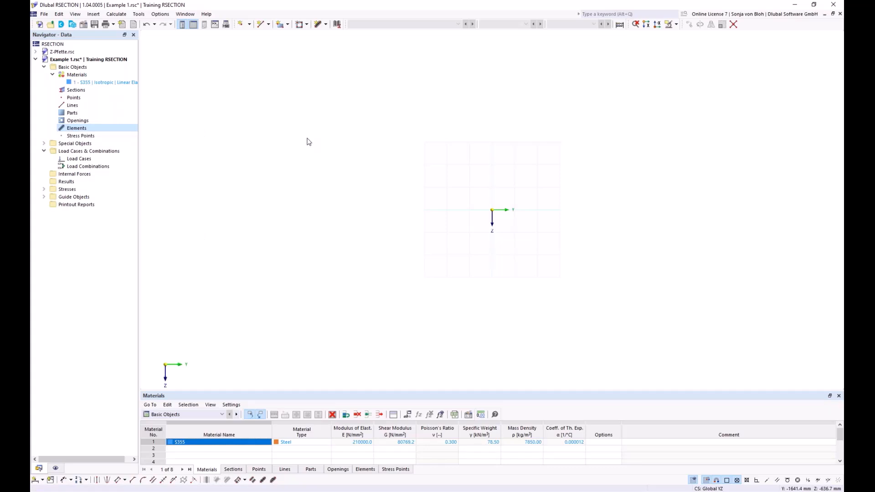
- Create the bottom flange as a single-line element by length and direction, 150 mm long and 10.7 mm thick at 0°, starting at the origin
left_click(326, 26)
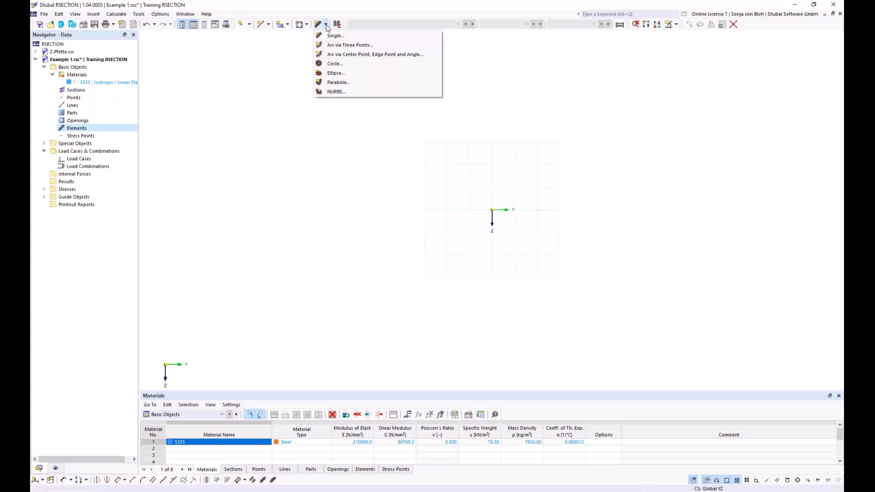
left_click(333, 36)
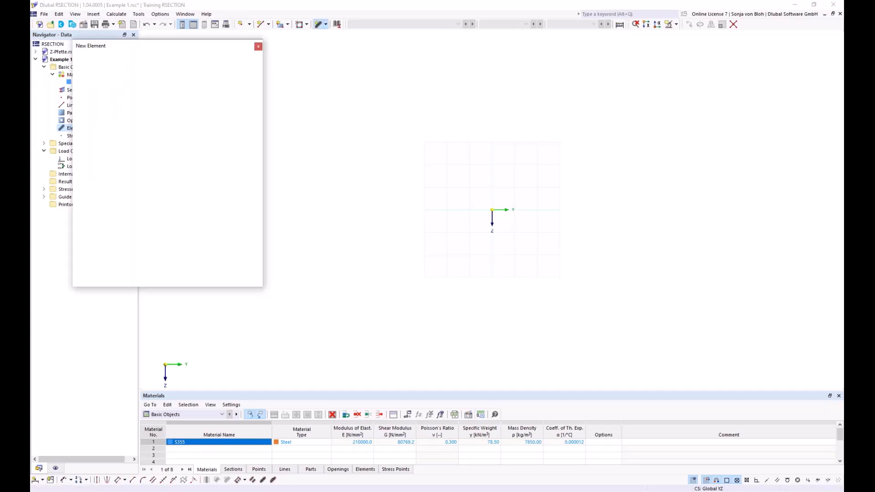
left_click_drag(132, 46, 269, 81)
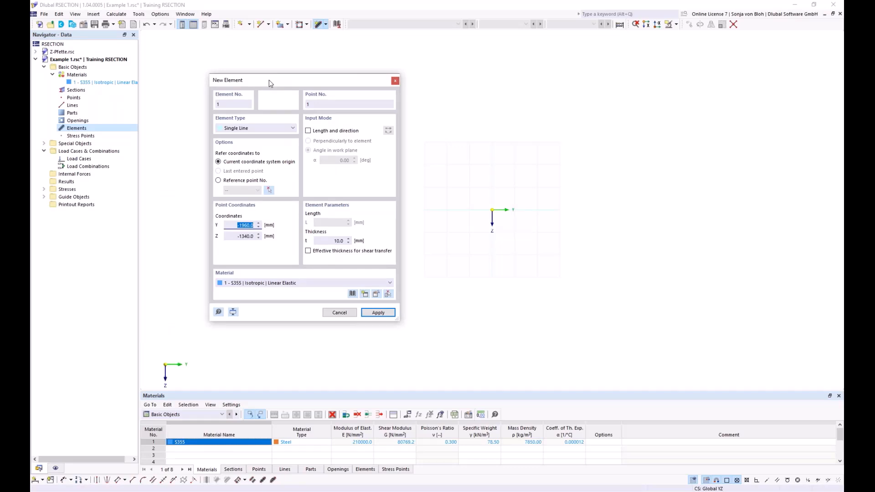
left_click(308, 131)
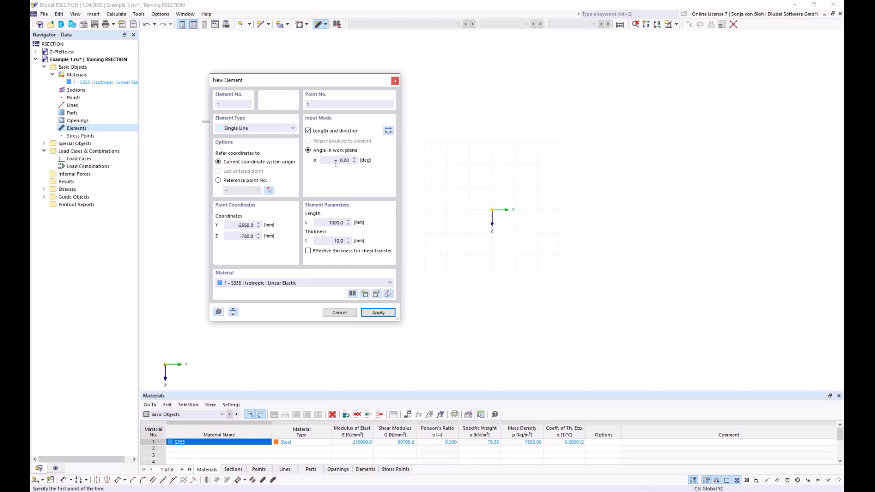
left_click_drag(323, 223, 363, 222)
type("150")
left_click_drag(328, 244, 356, 246)
type("10,7")
key("Tab")
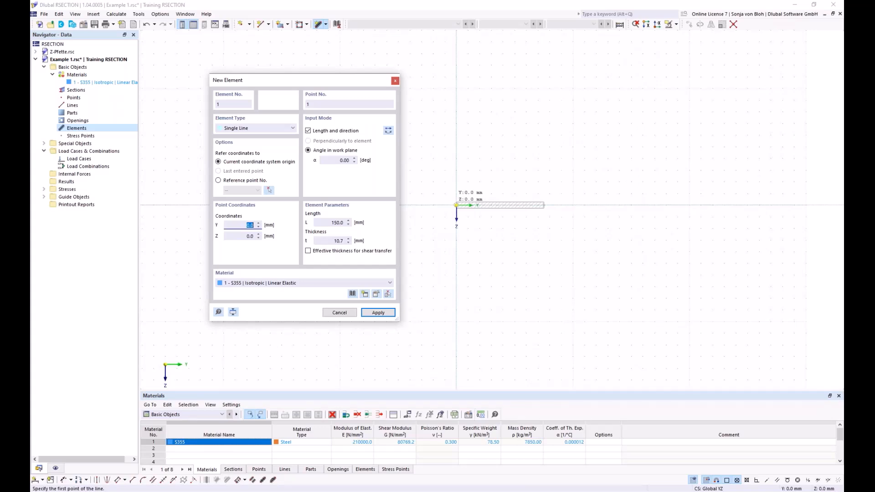
left_click(456, 205)
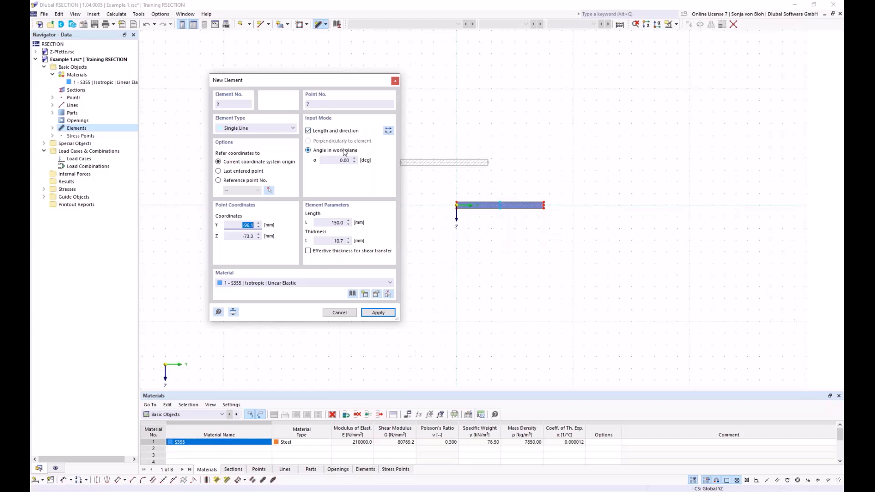
- Add the web upward from the bottom flange's midpoint at 90° with reversed direction, 289.3 mm long and 7.1 mm thick
double_click(335, 160)
type("90")
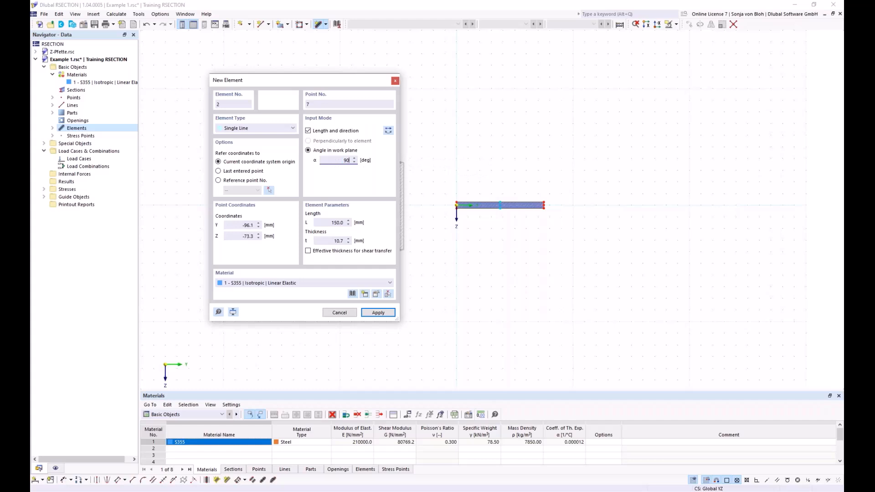
left_click(388, 131)
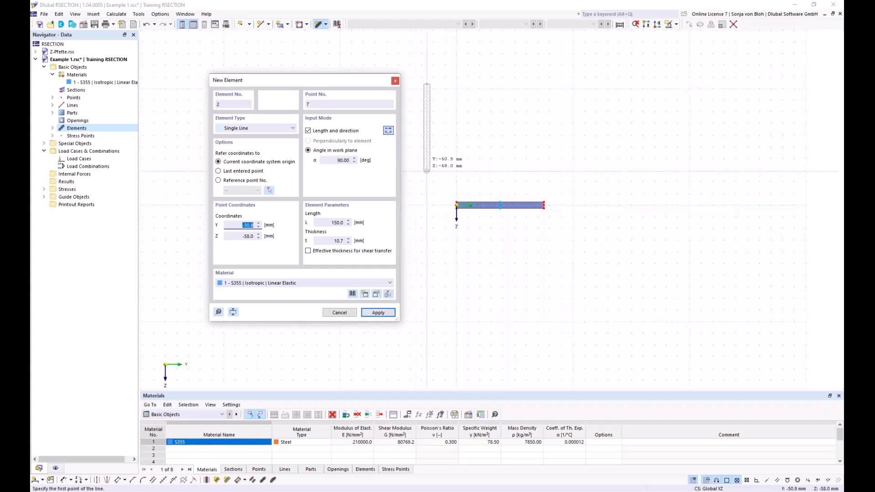
left_click(330, 222)
type("289")
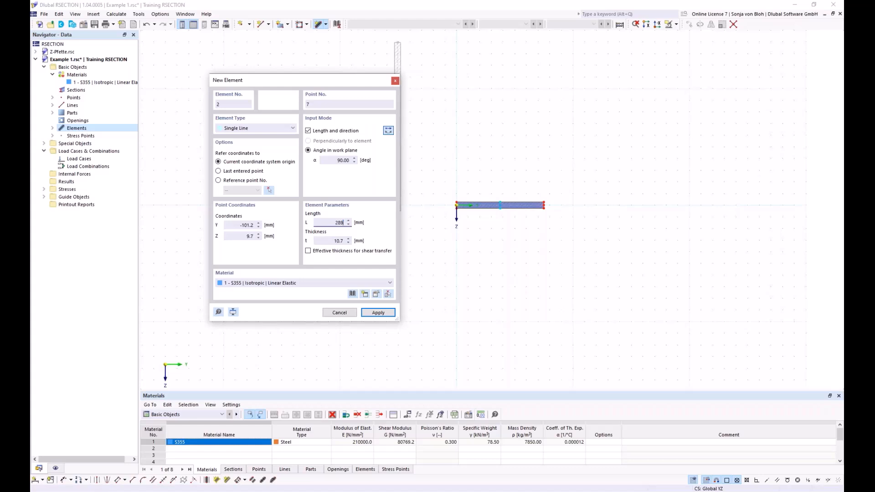
type(",3")
left_click_drag(325, 242, 354, 244)
type("7,")
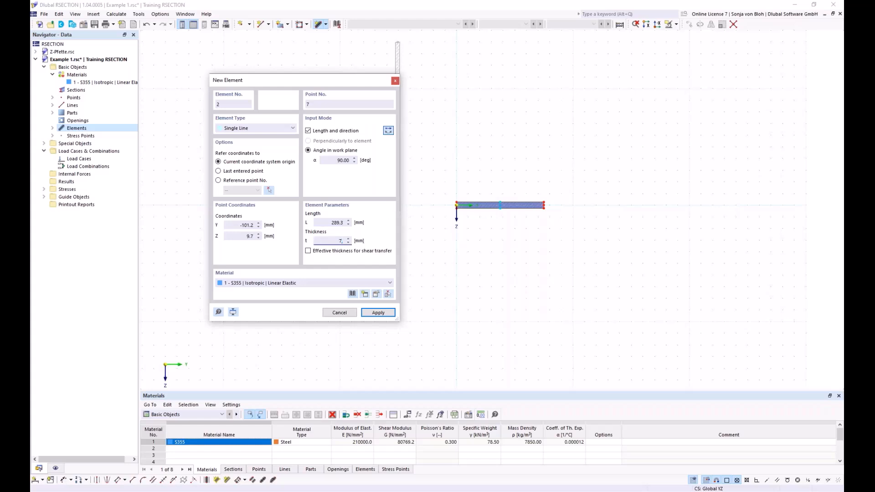
type("1")
key("Return")
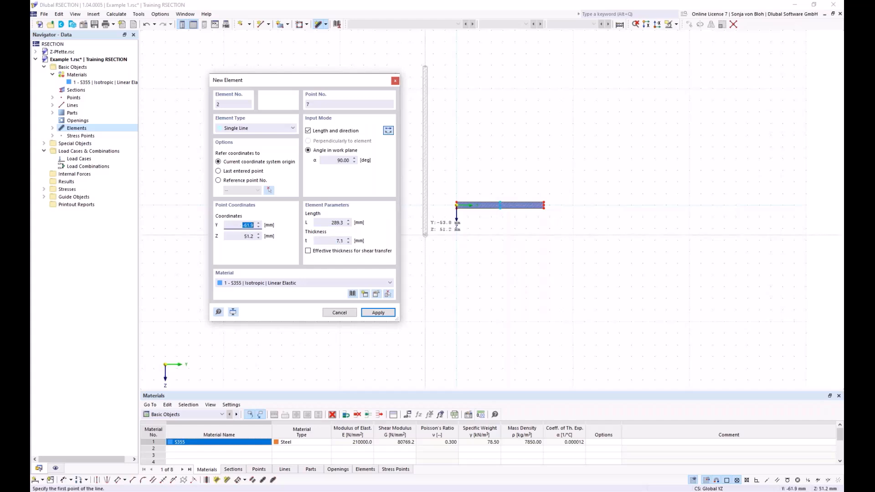
scroll(506, 209, "up", 3)
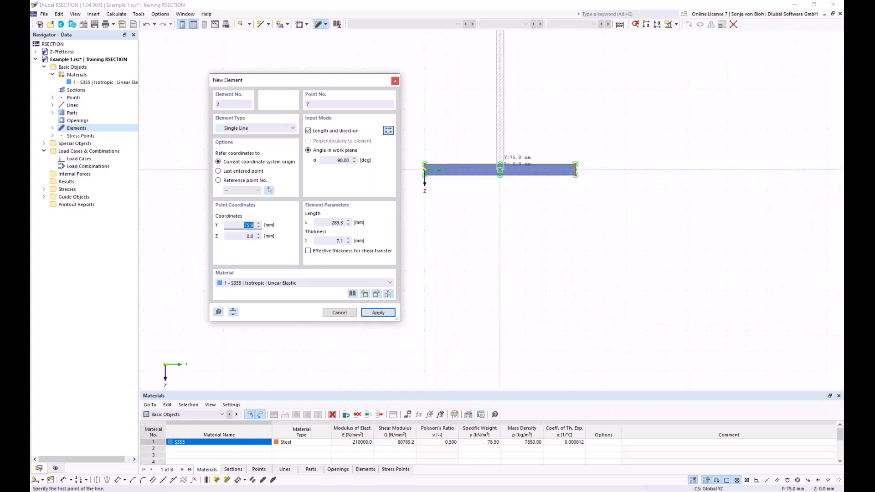
left_click(499, 169)
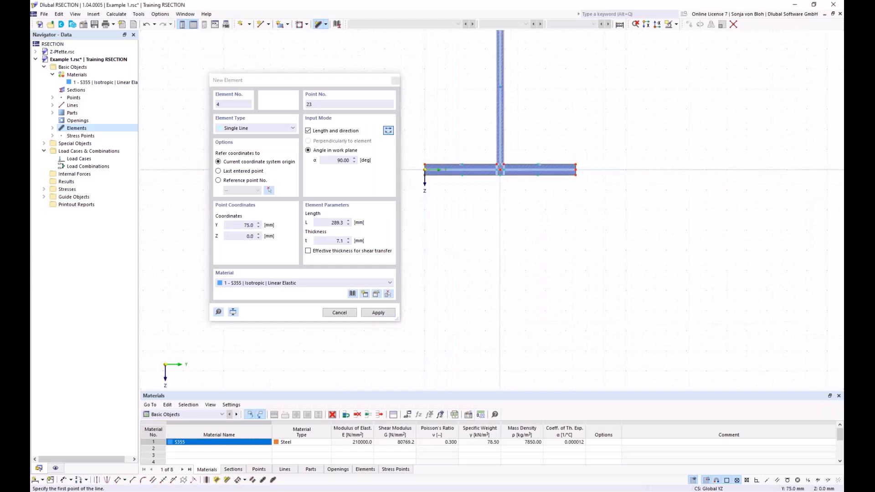
- Add the left half of the top flange from the web's upper end at 0° with reversed direction, 75 mm long and 10.7 mm thick
scroll(526, 273, "down", 3)
middle_click_drag(526, 274, 521, 333)
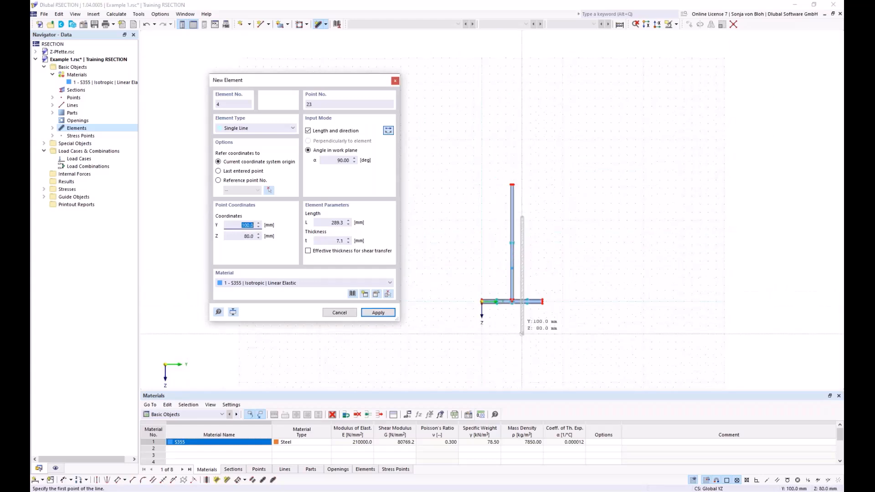
scroll(524, 244, "up", 2)
middle_click_drag(531, 268, 538, 250)
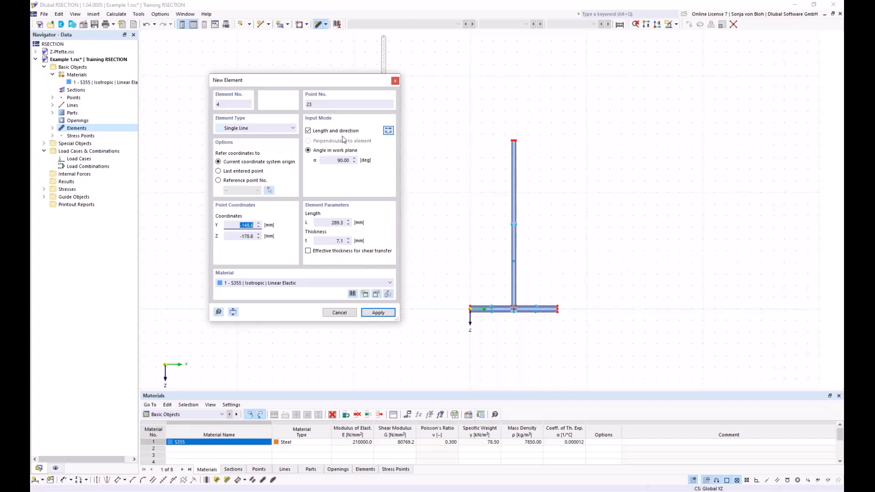
left_click(329, 163)
type("0")
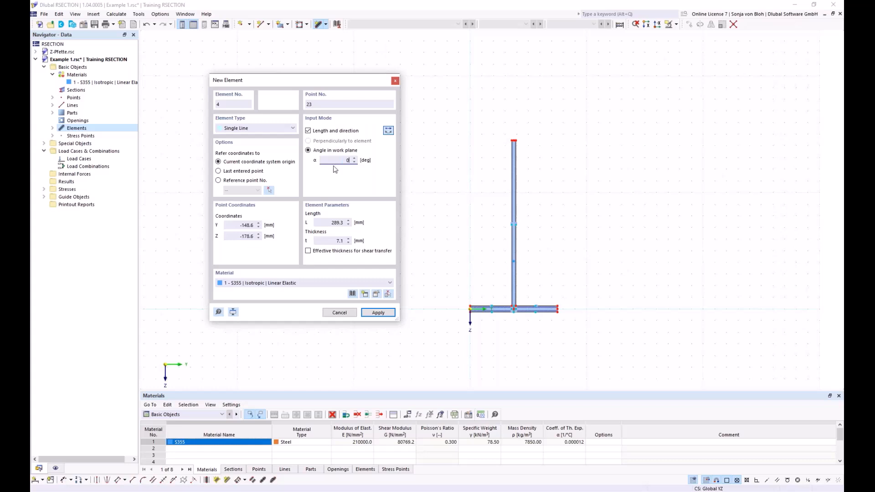
left_click(329, 223)
type("75")
key("Tab")
type("10")
type(",7")
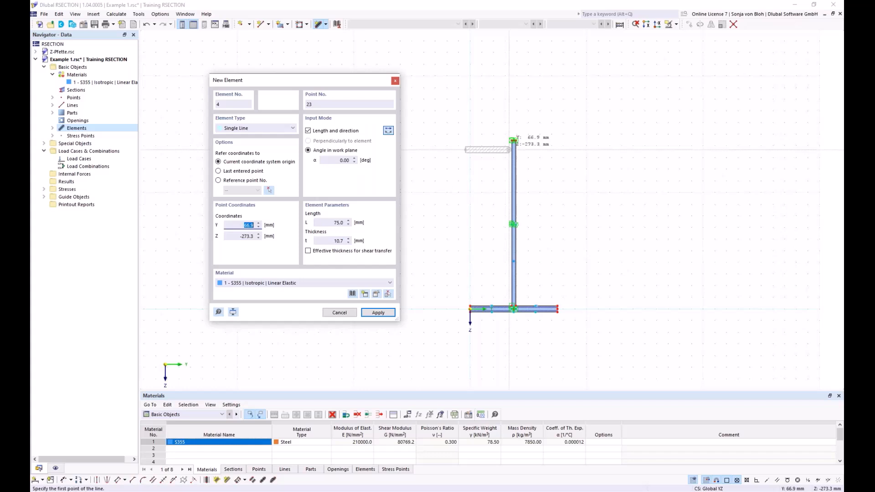
scroll(528, 128, "up", 4)
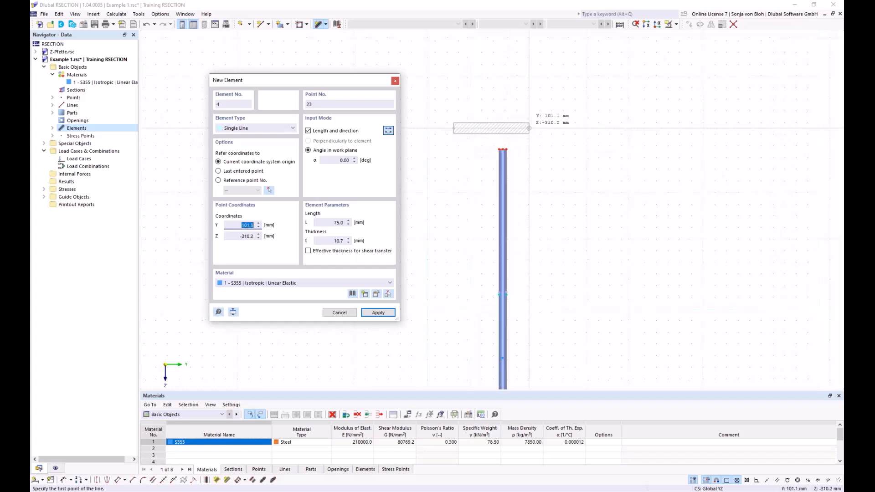
left_click(497, 153)
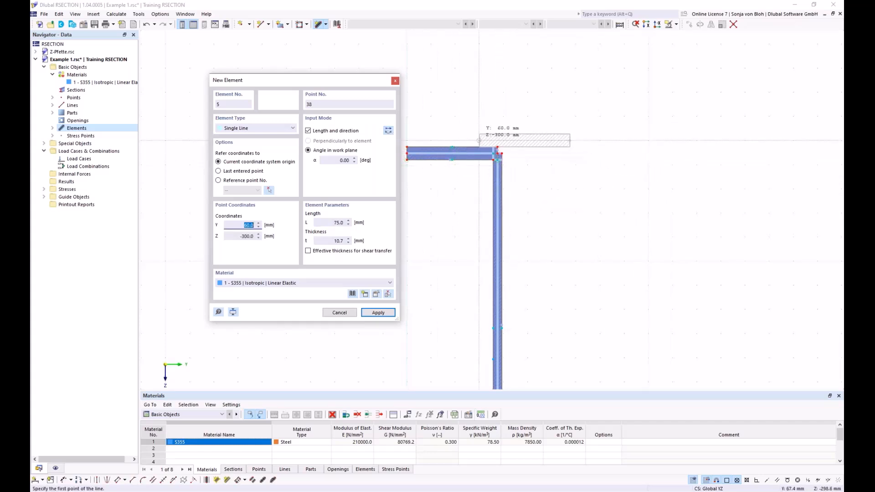
- Add the right half of the top flange from the web's upper end at 0°, 75 mm long and 10.7 mm thick
scroll(509, 154, "up", 5)
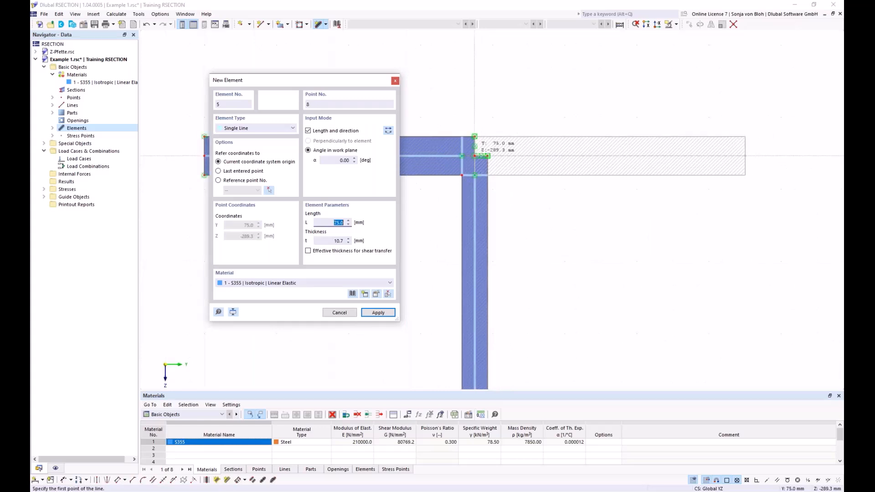
left_click(476, 155)
scroll(457, 158, "down", 4)
scroll(459, 158, "down", 4)
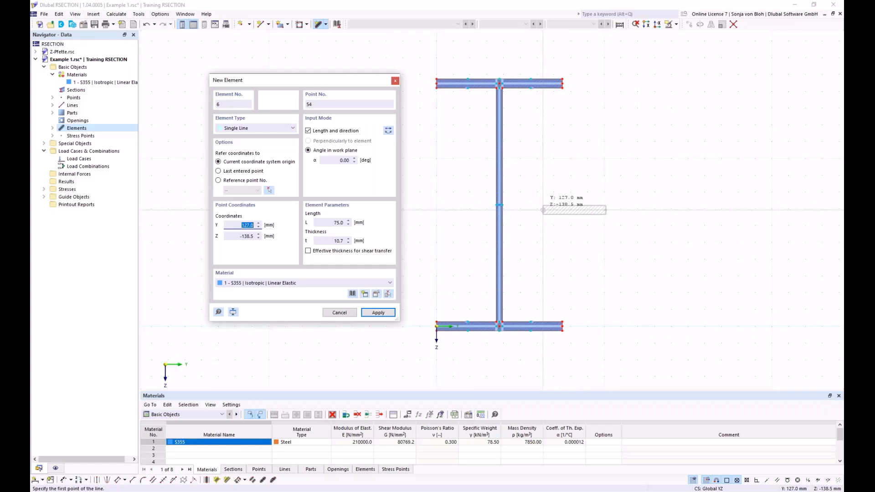
key("Escape")
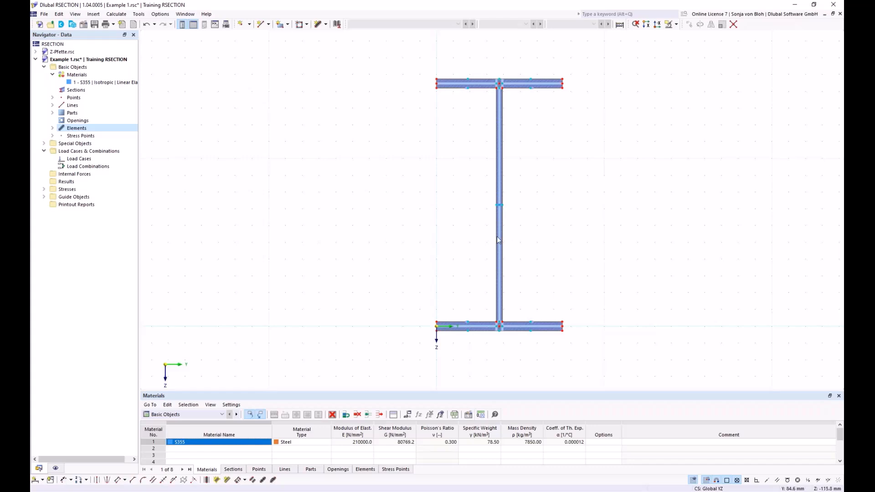
- Round both inner corners between the top flange's underside and the web with a 15 mm radius
left_click(142, 481)
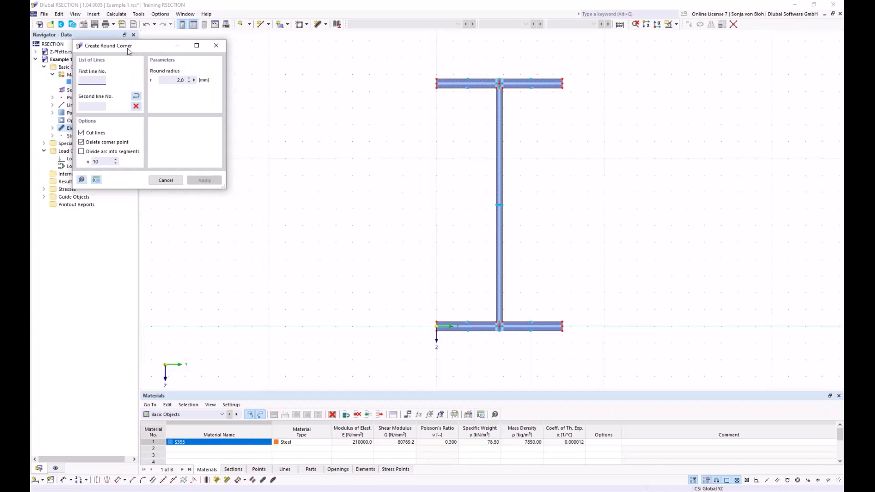
left_click_drag(130, 47, 242, 73)
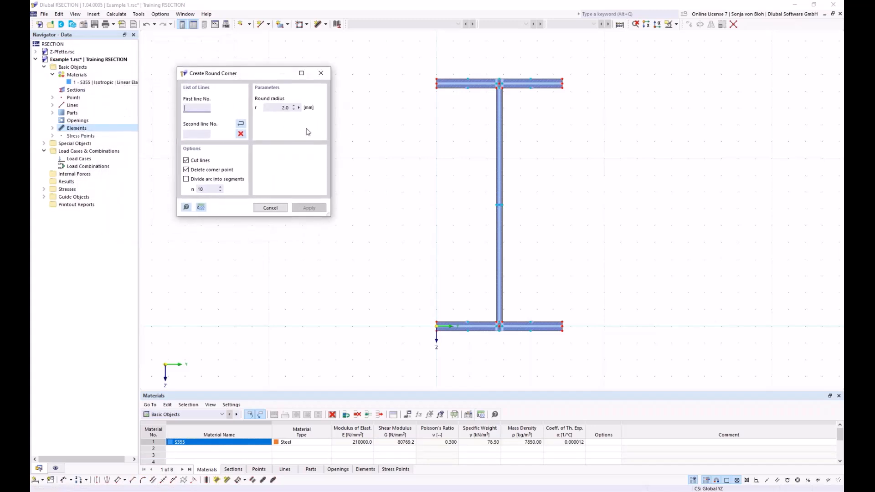
left_click(285, 108)
type("15")
scroll(509, 98, "up", 5)
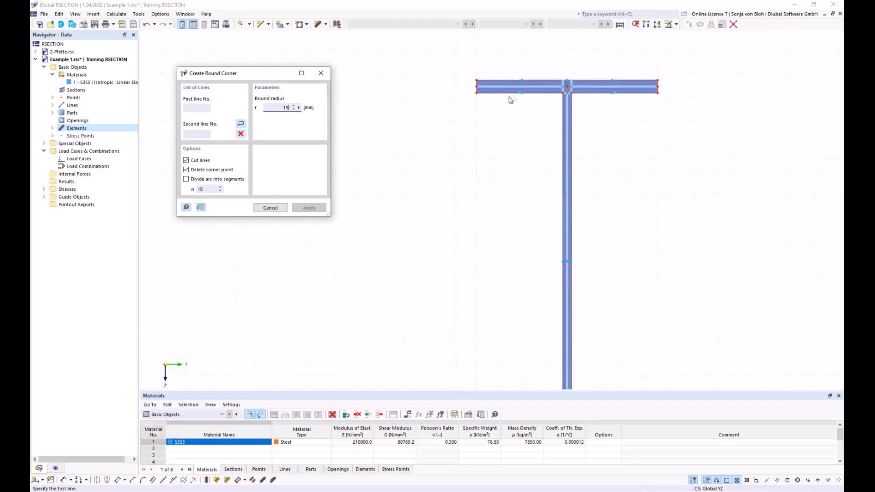
scroll(477, 195, "up", 2)
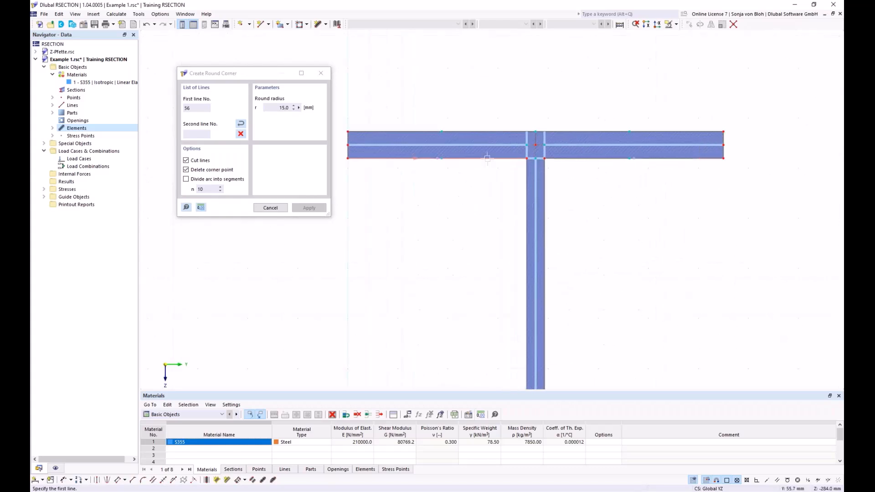
left_click(510, 158)
left_click(526, 192)
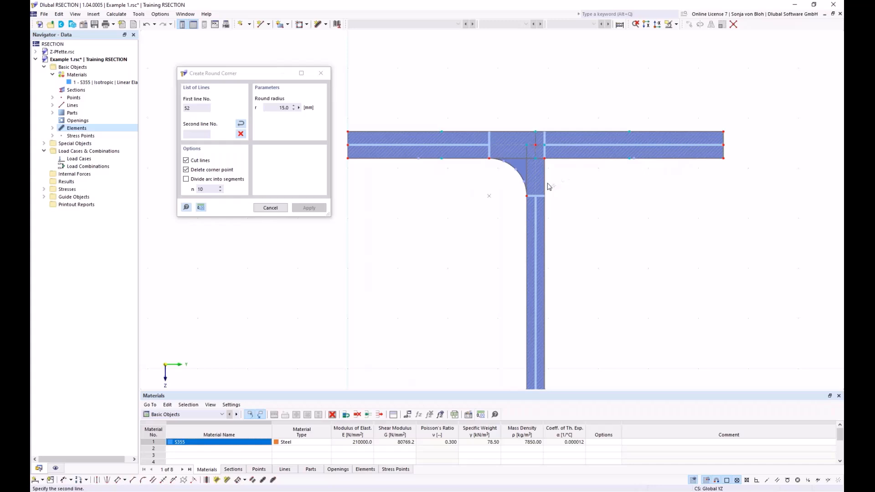
left_click(549, 200)
scroll(494, 179, "down", 2)
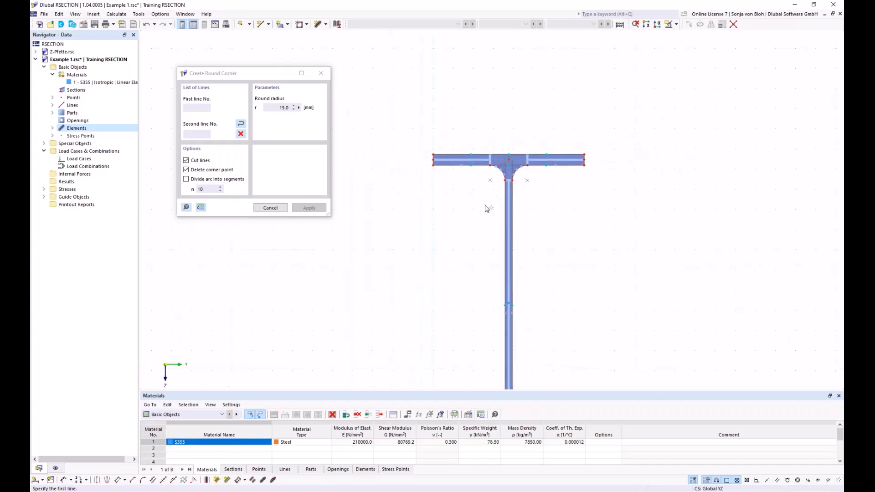
scroll(460, 263, "down", 2)
middle_click_drag(460, 263, 444, 168)
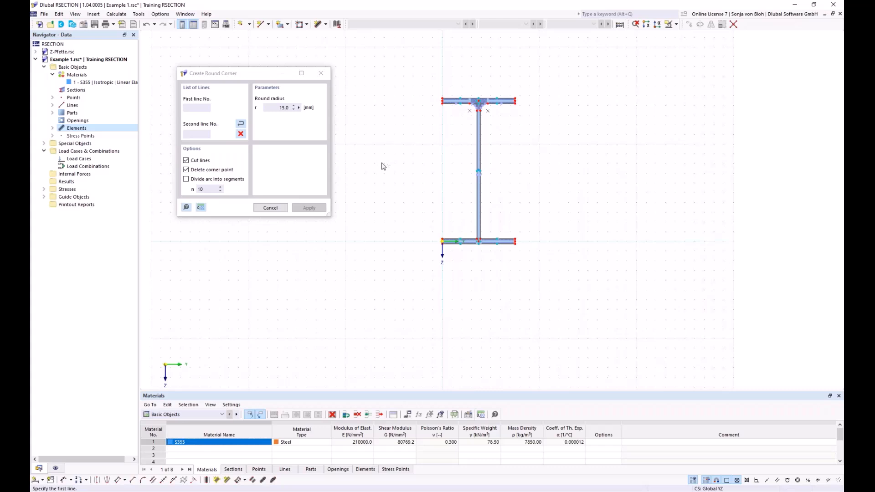
key("Escape")
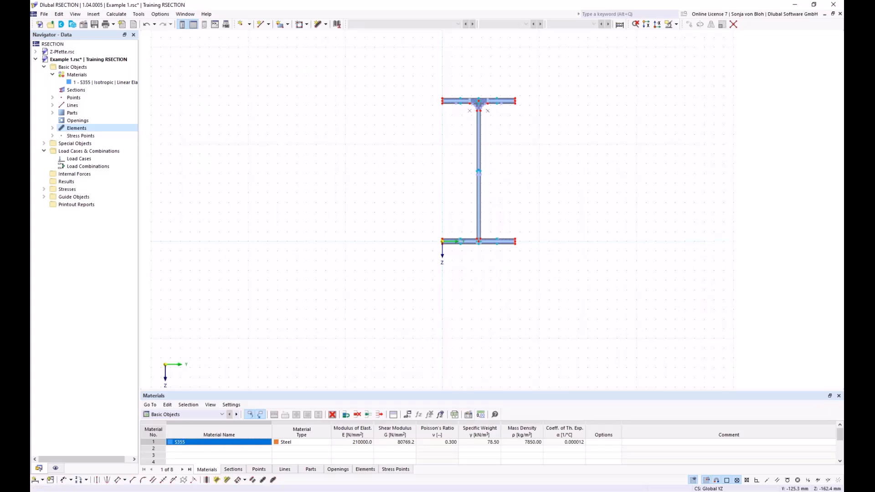
- Set up an angled corner of type Edge and Angle with an edge length of 6*sqrt(2) mm and a 45° angle
middle_click_drag(393, 152, 367, 197)
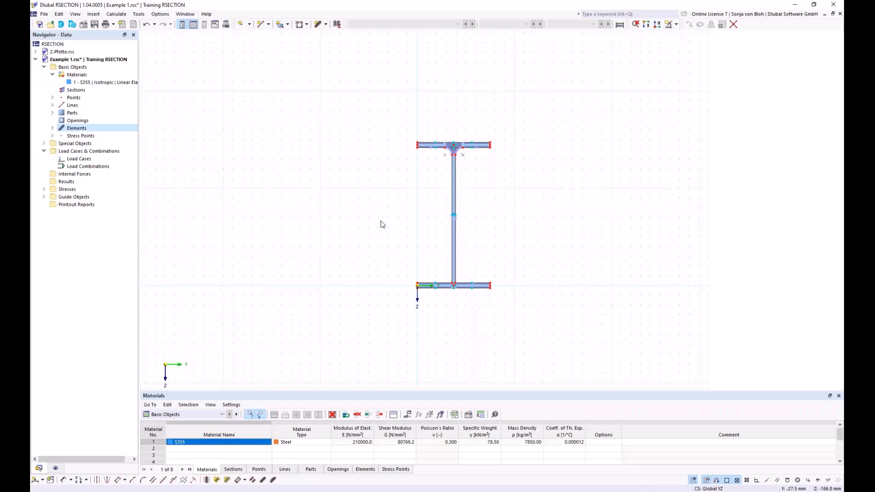
scroll(336, 269, "down", 1)
left_click(132, 480)
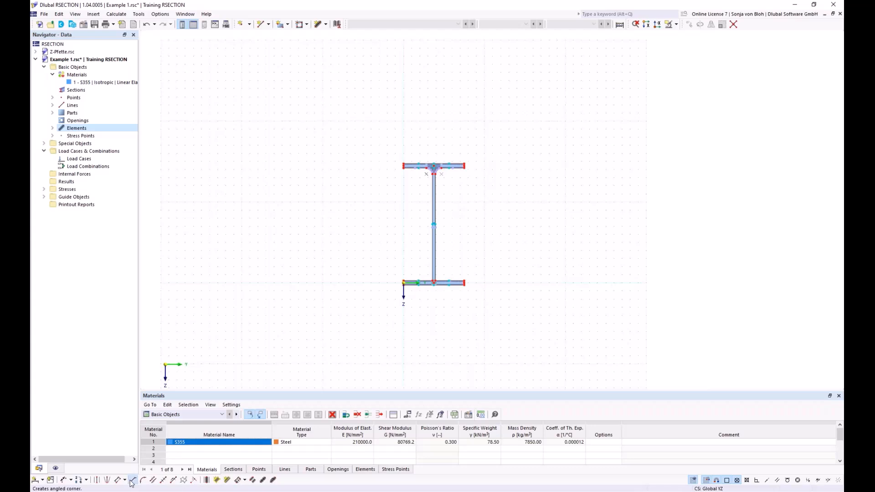
left_click_drag(133, 49, 221, 85)
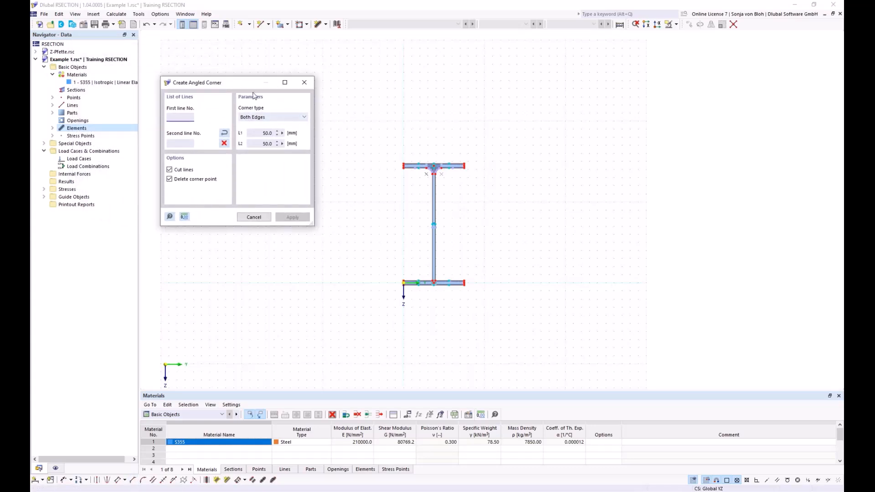
left_click(303, 118)
left_click(296, 105)
left_click(269, 117)
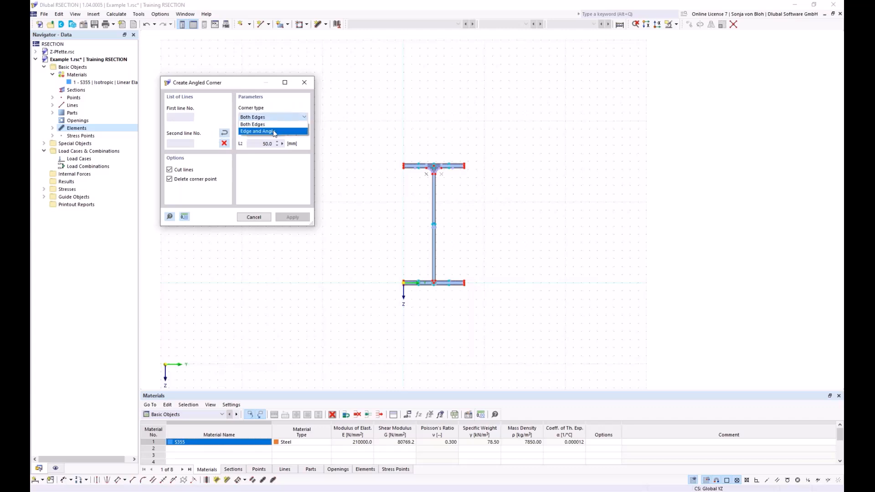
left_click(274, 131)
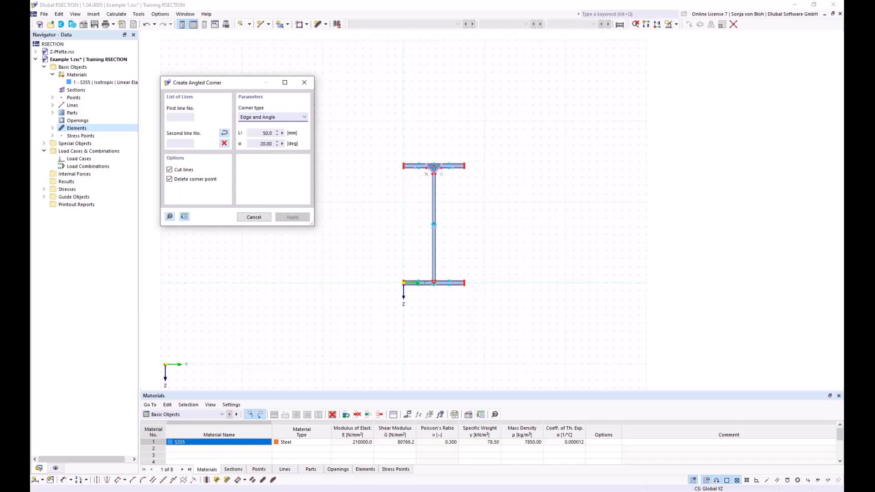
left_click(258, 133)
type("6*sqrt(2)")
left_click(257, 144)
left_click_drag(252, 143, 280, 146)
type("45")
- Create angled corners on both sides of the web where it meets the bottom flange's upper edge
scroll(410, 284, "up", 5)
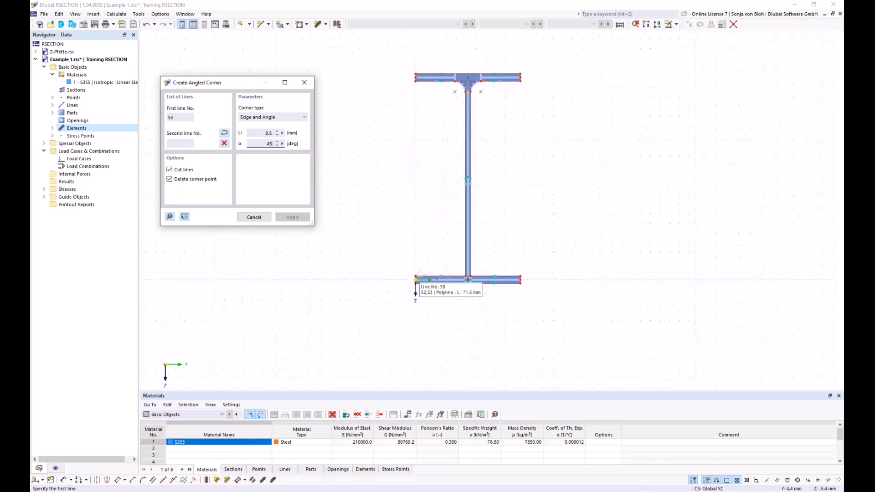
left_click(452, 277)
left_click(489, 261)
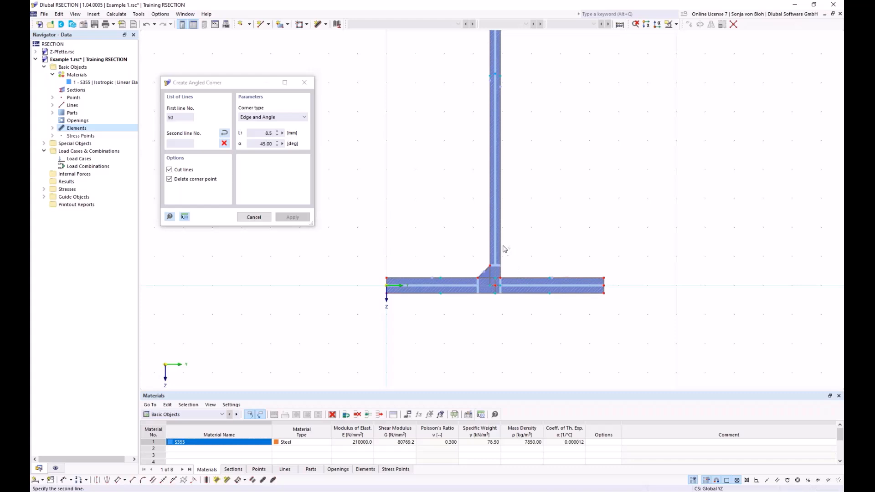
left_click(501, 247)
key("Escape")
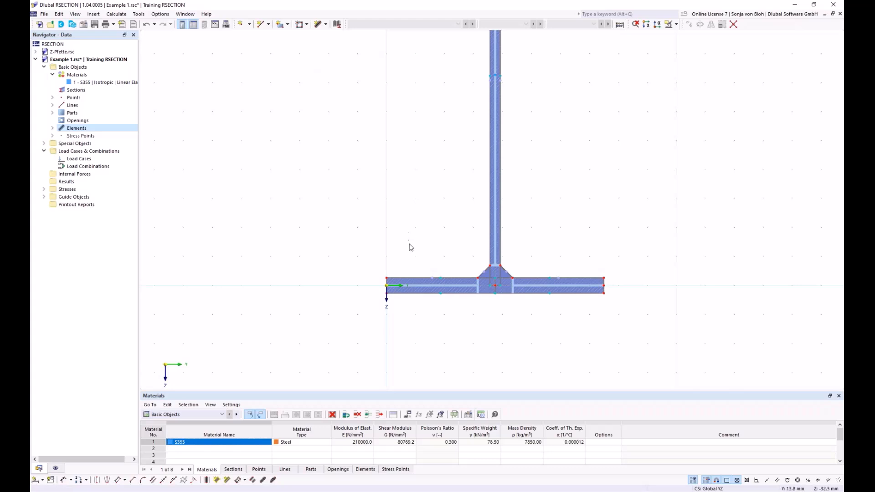
- Create two permanent load cases, LC1 named N and LC2 named M
scroll(498, 223, "down", 3)
middle_click_drag(488, 144, 463, 224)
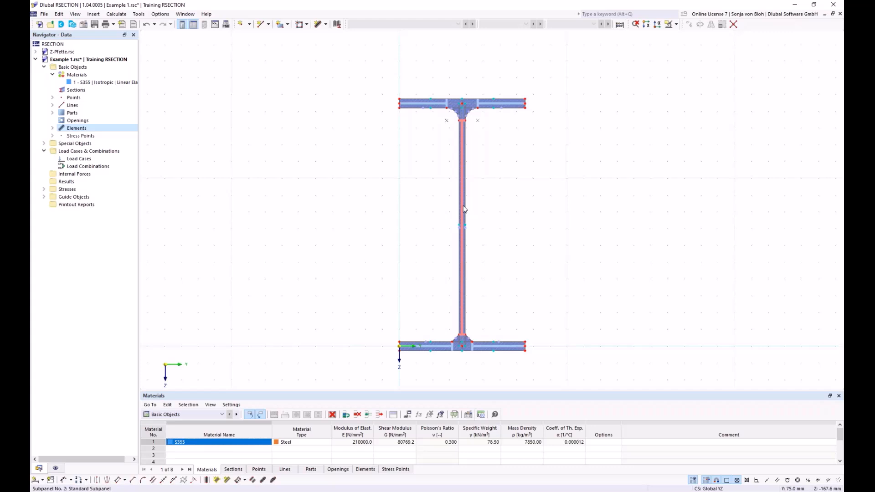
right_click(77, 160)
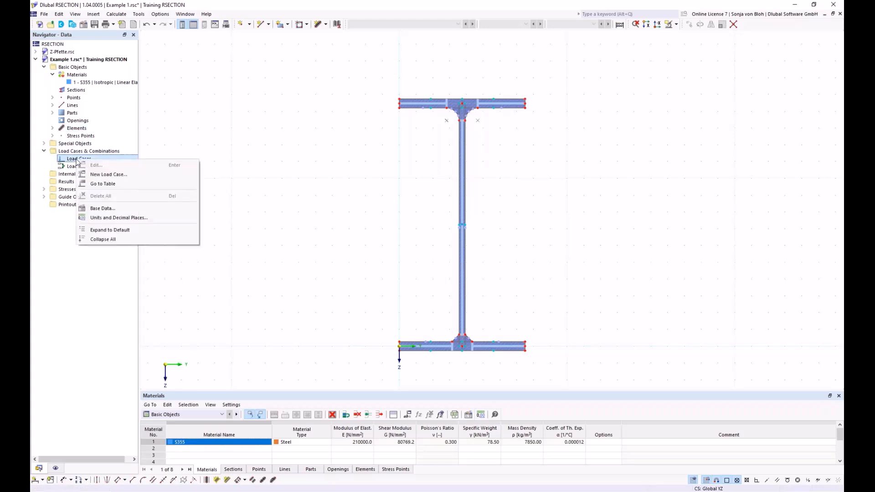
left_click(105, 177)
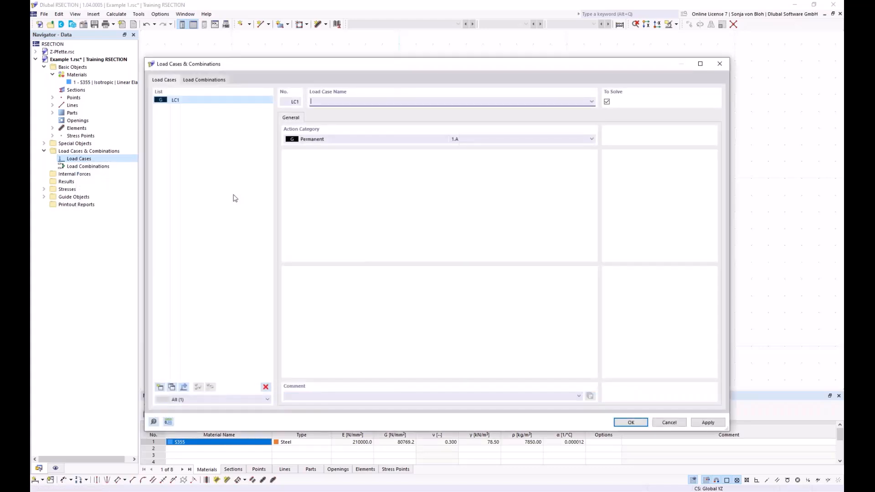
type("N")
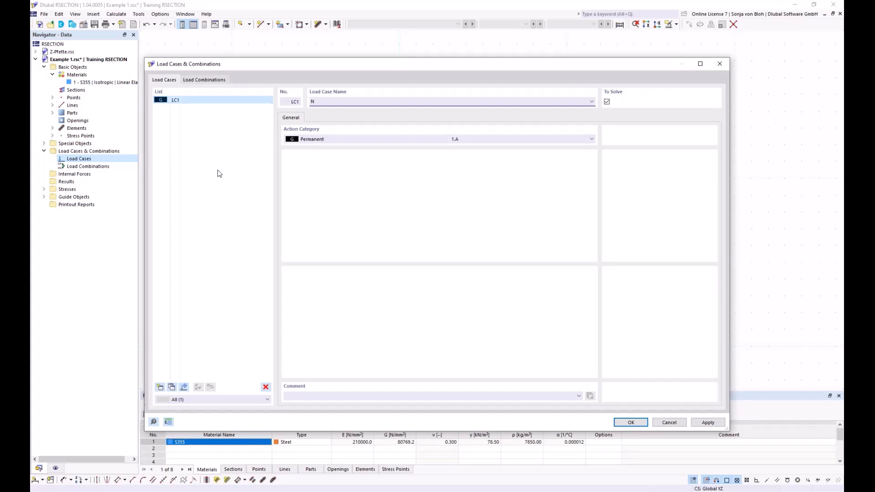
left_click(160, 387)
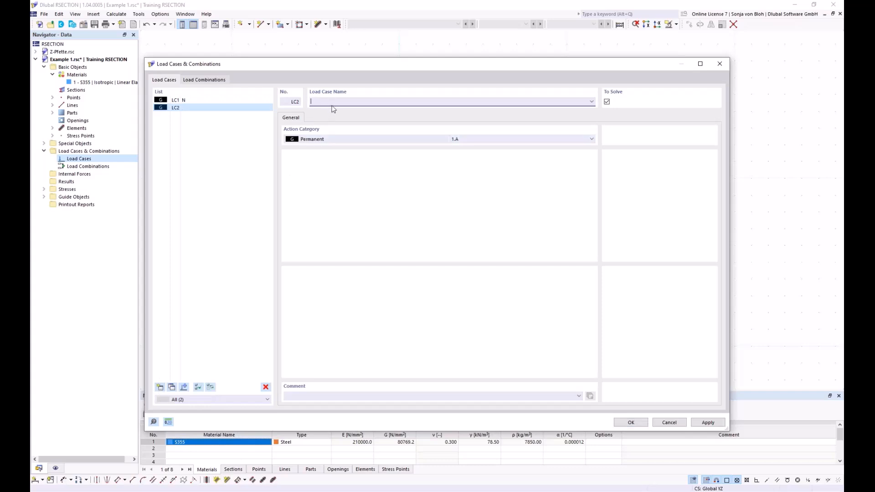
type("M")
- Create load combination CO1 from LC1 and LC2, both with factor 1.00, and accept the load definitions
left_click(221, 80)
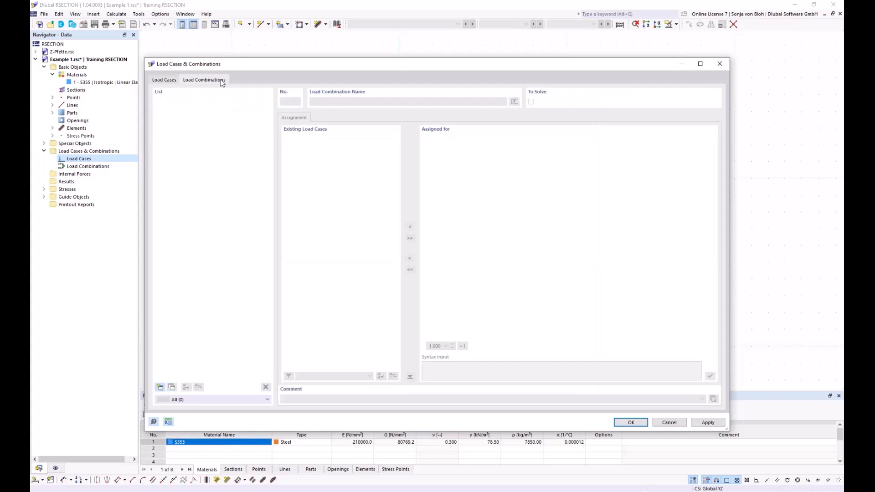
left_click(160, 387)
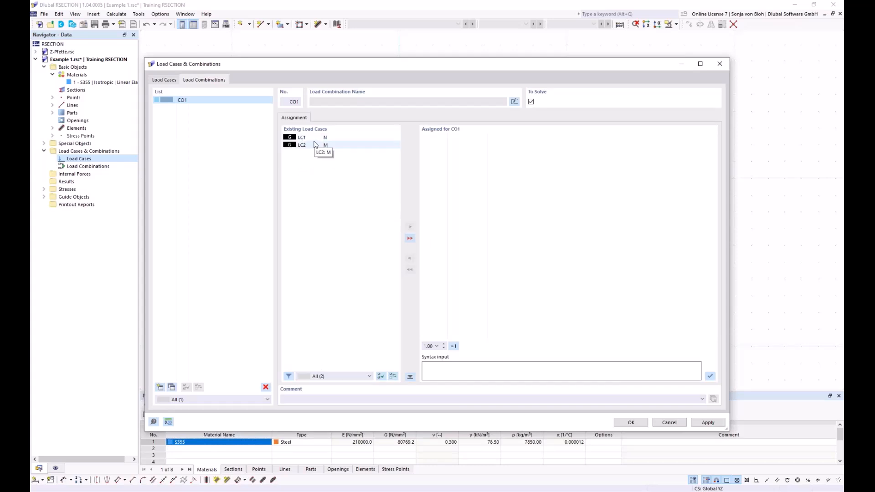
left_click(409, 238)
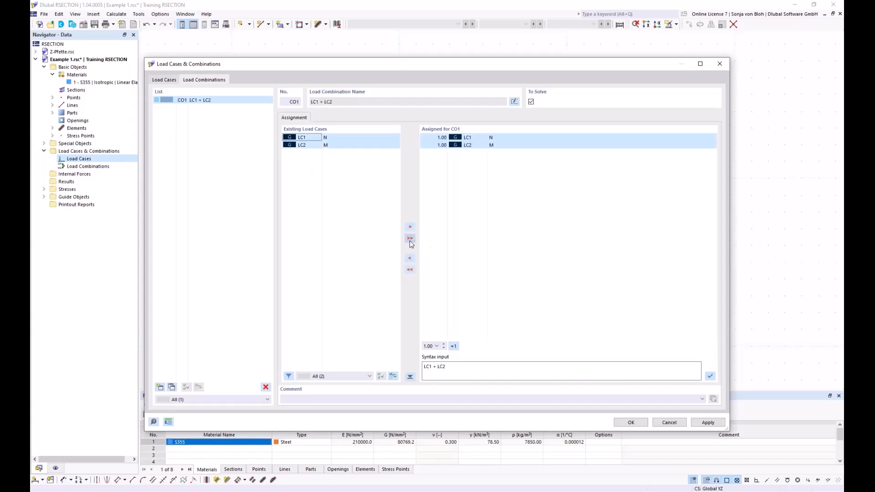
left_click(437, 137)
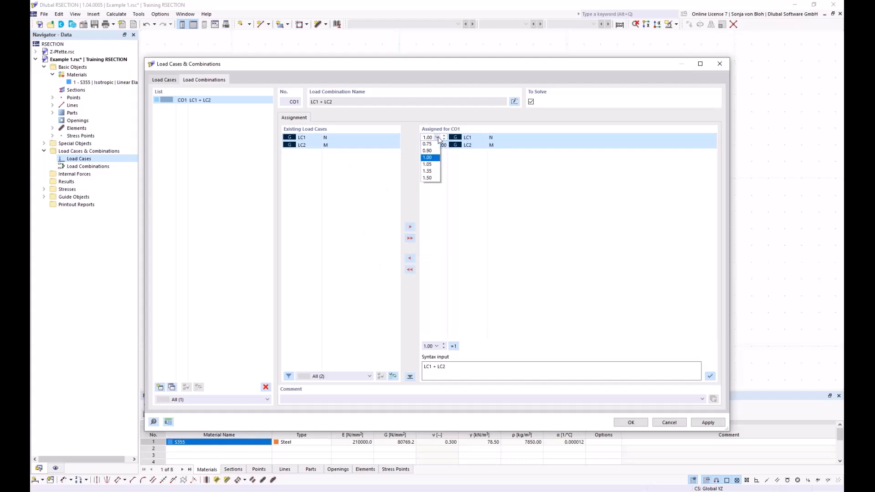
left_click(437, 137)
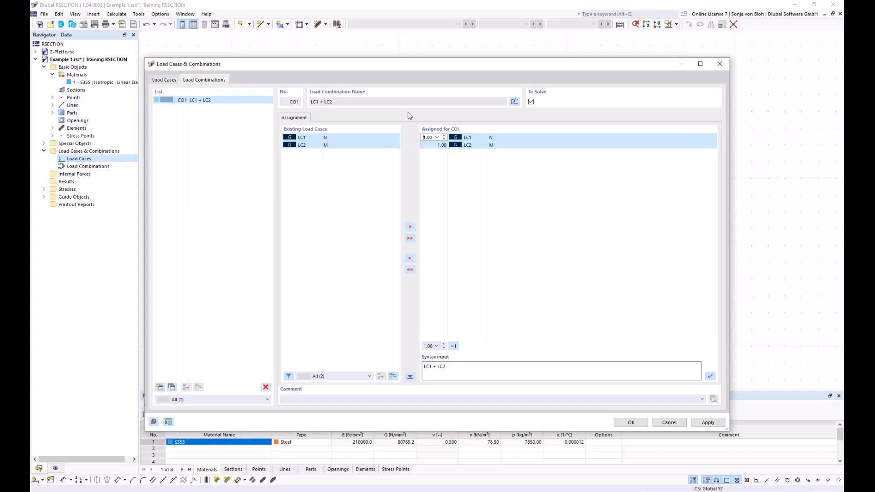
left_click(631, 423)
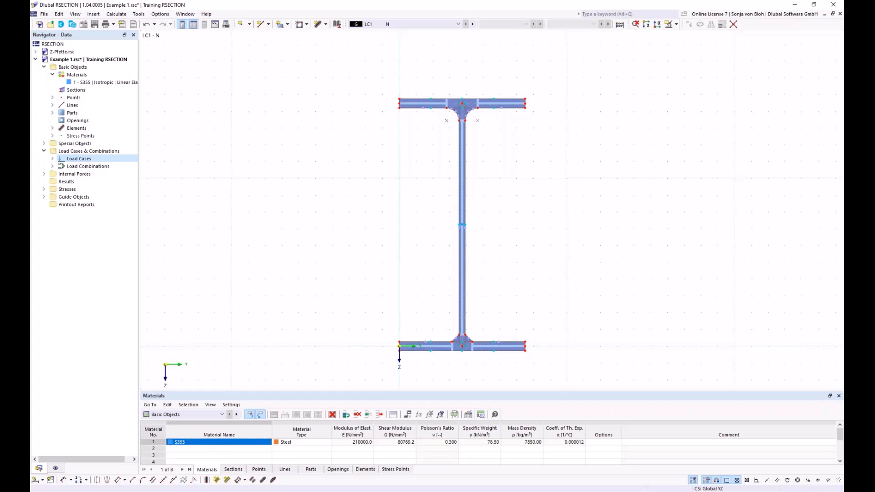
- Define internal forces for load case LC1 on member 1 with an axial force N of -10 kN
left_click(222, 414)
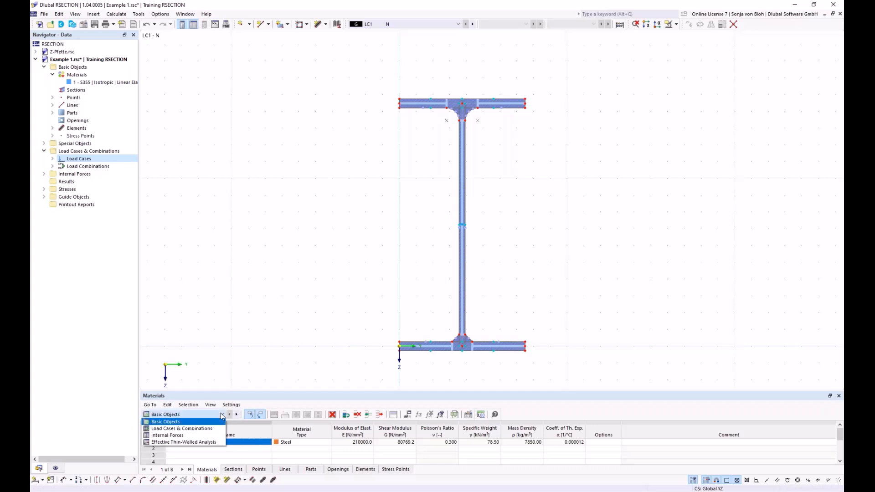
left_click(185, 438)
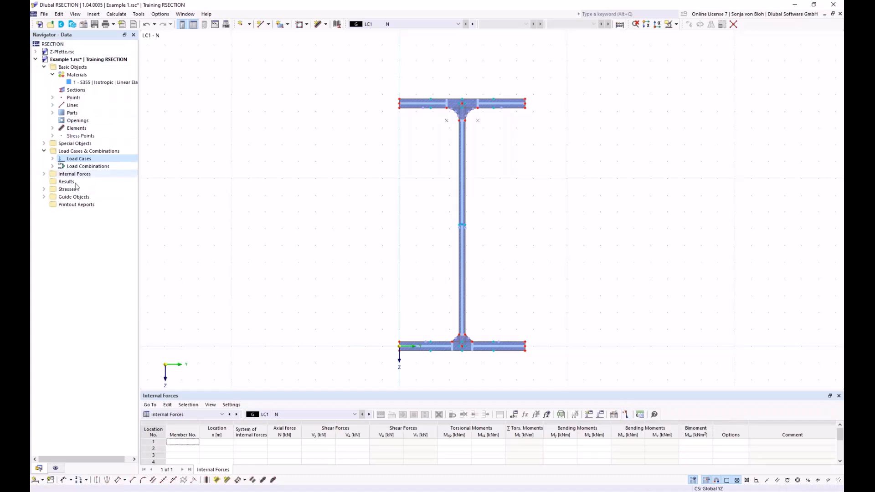
left_click(43, 174)
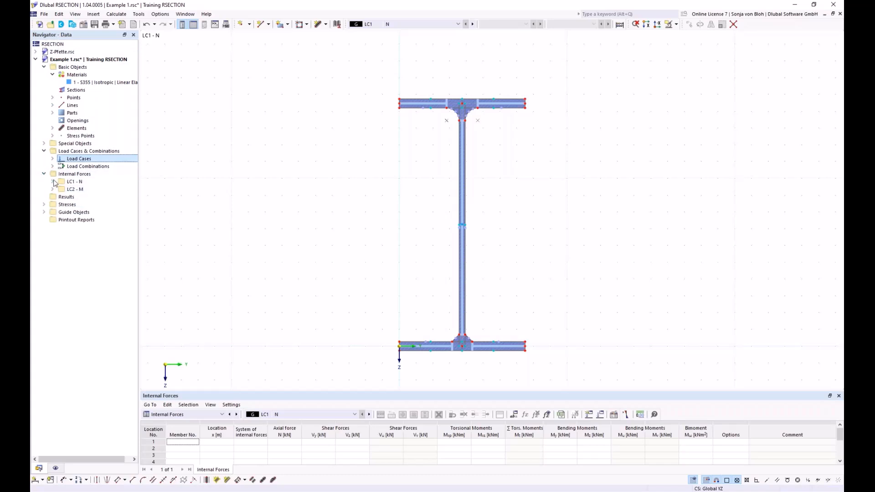
left_click(52, 181)
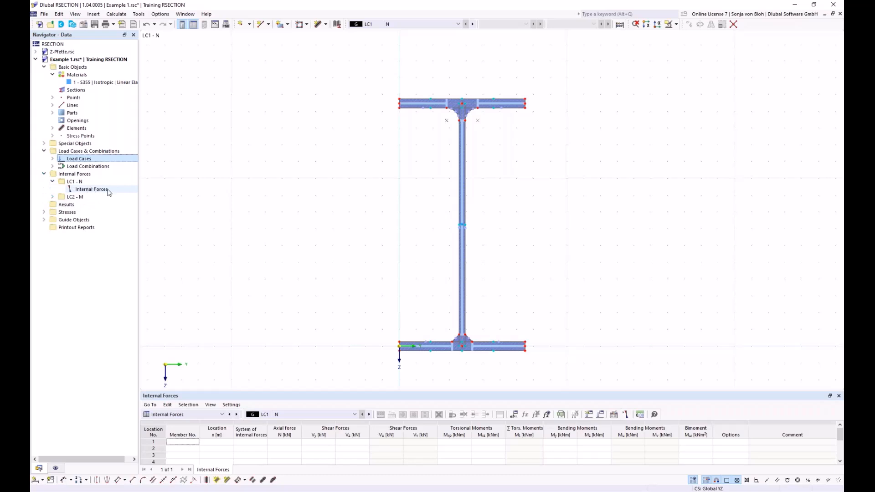
left_click(88, 193)
double_click(88, 190)
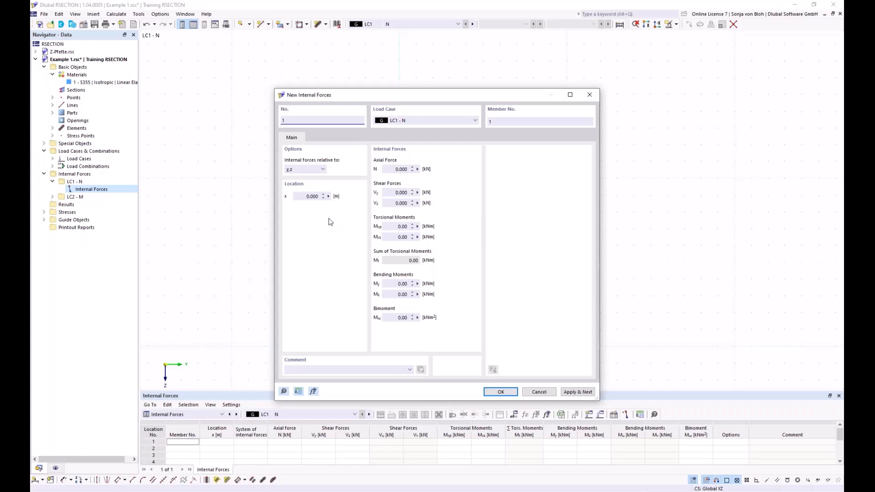
left_click(395, 169)
key("BackSpace")
type("-10")
left_click(575, 393)
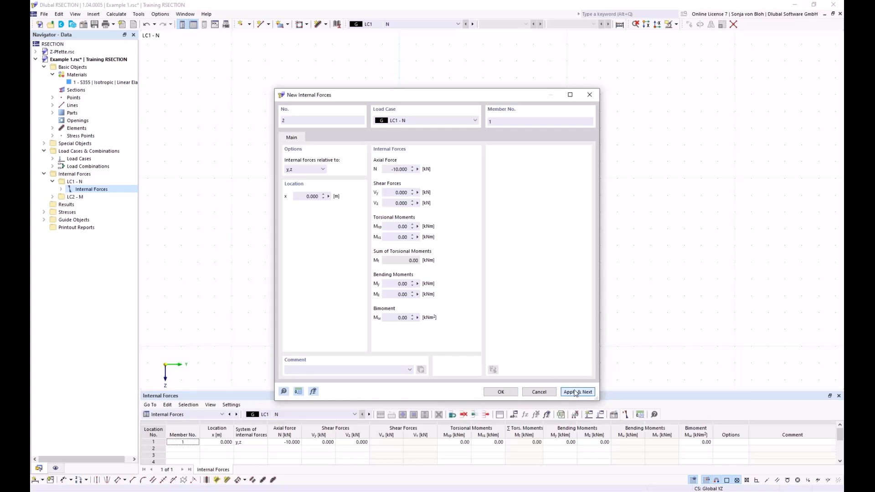
- Add internal forces for load case LC2 with axial force N of 0 and bending moment My of 100 kNm
left_click(474, 121)
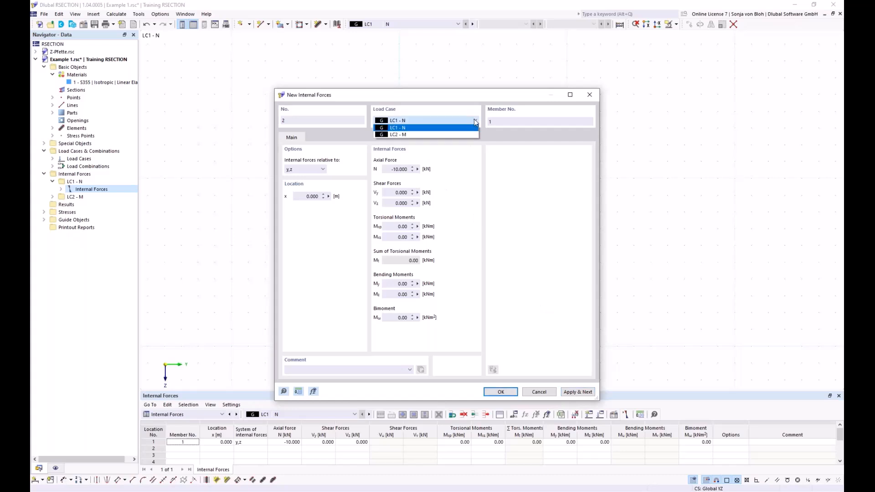
left_click(419, 135)
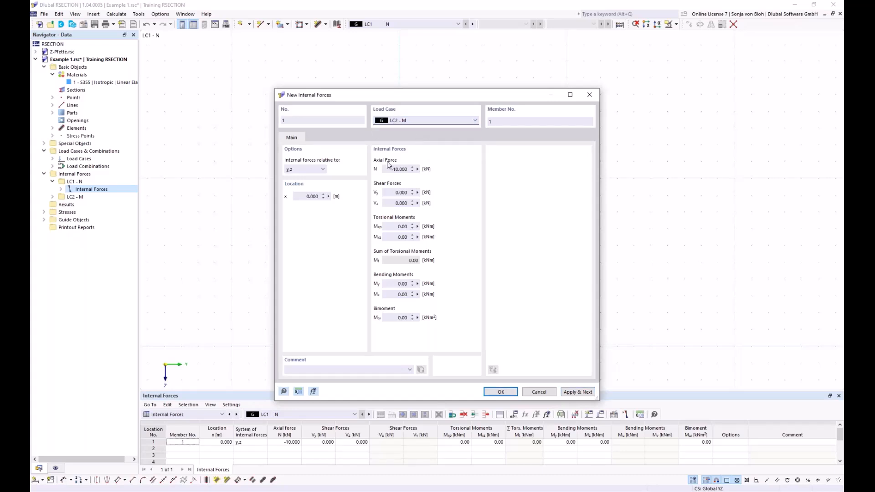
left_click_drag(388, 168, 457, 176)
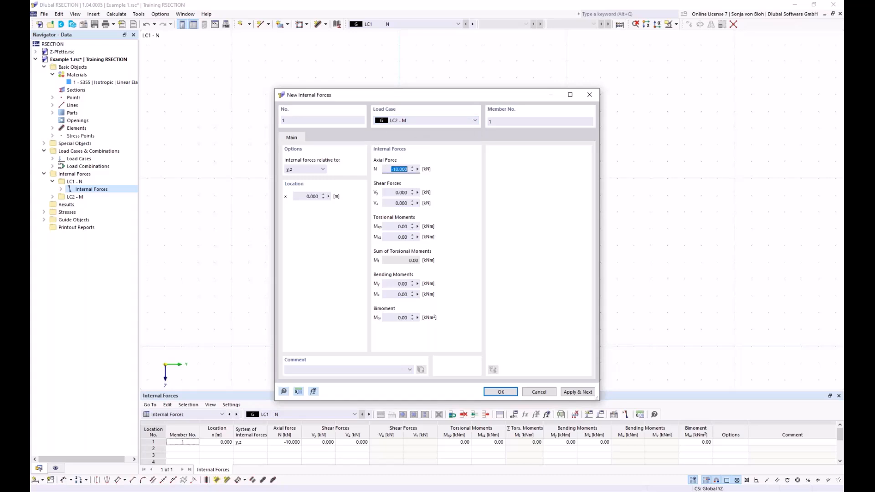
type("0")
left_click_drag(395, 283, 435, 284)
type("100")
left_click(510, 392)
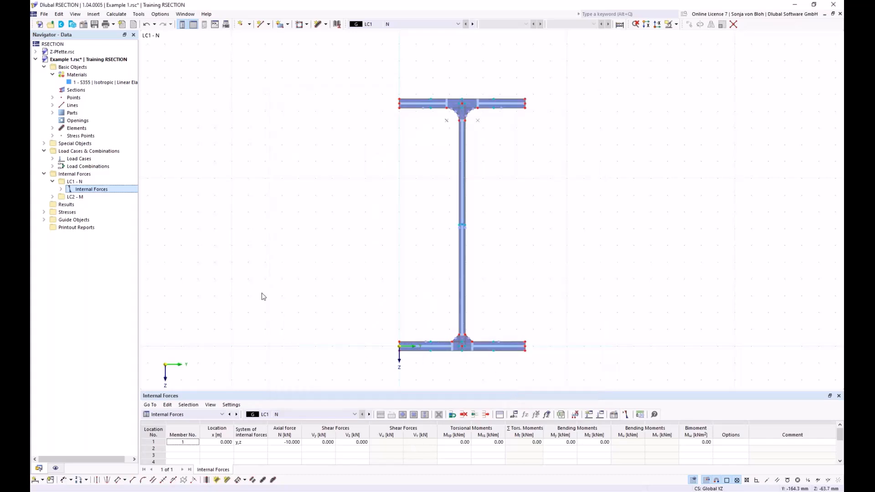
- Create a standard stress point on the web at Cartesian coordinates Y 75 mm and Z -100 mm
scroll(421, 103, "up", 3)
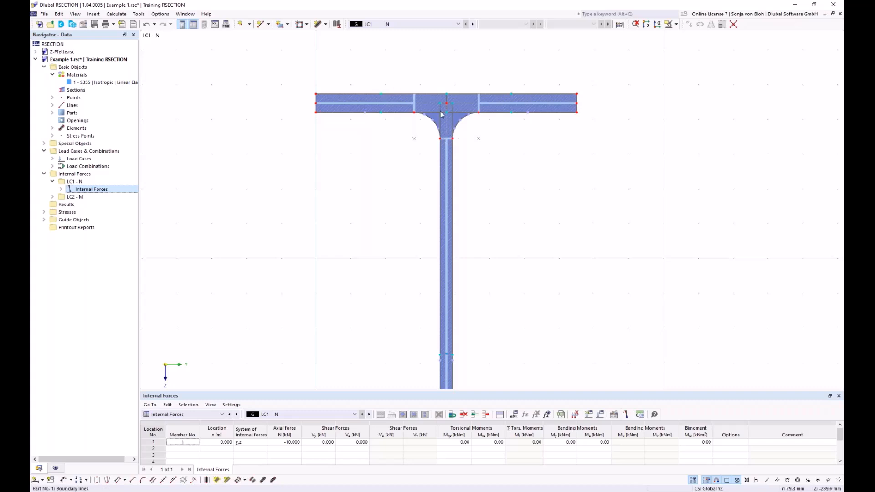
scroll(386, 209, "down", 3)
scroll(385, 223, "down", 1)
middle_click_drag(382, 229, 369, 169)
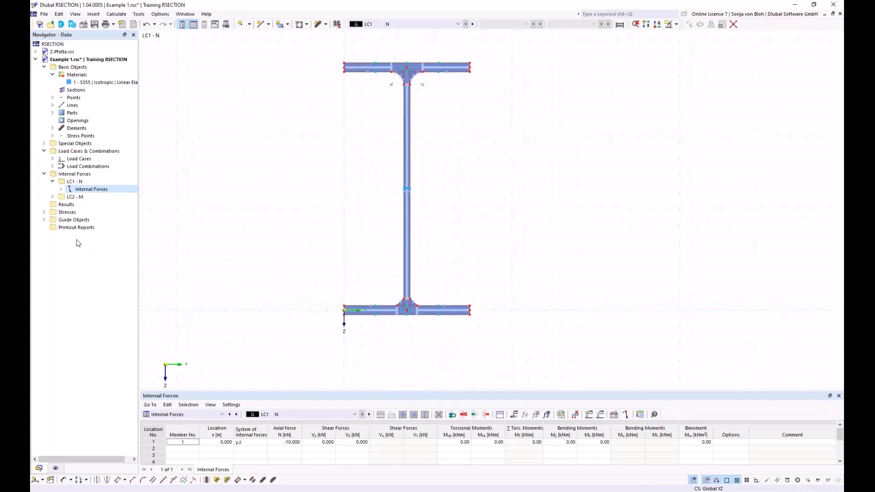
left_click(53, 136)
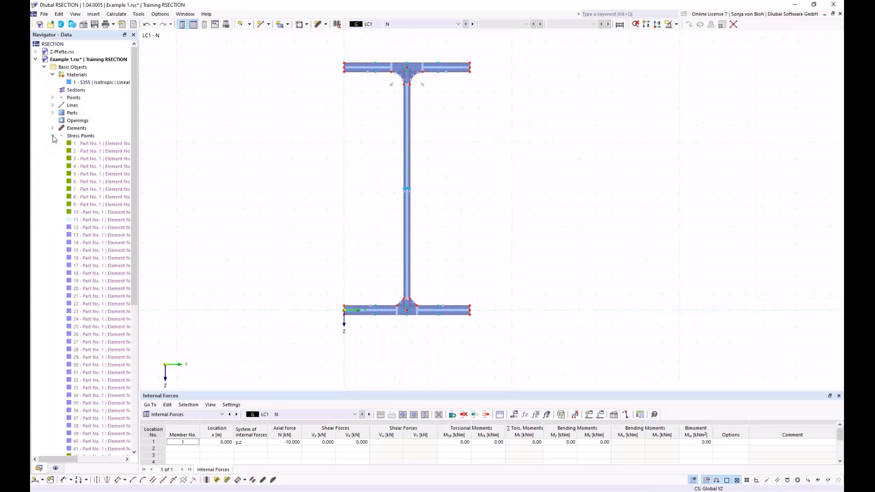
right_click(79, 136)
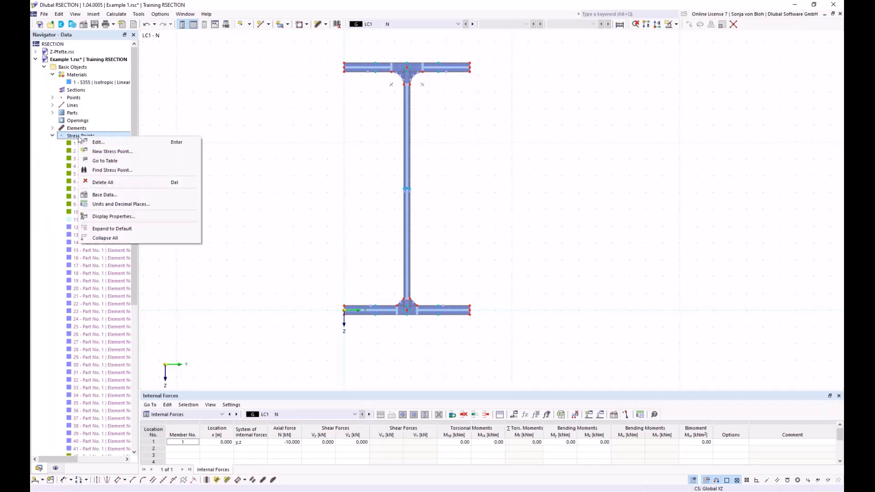
left_click(107, 151)
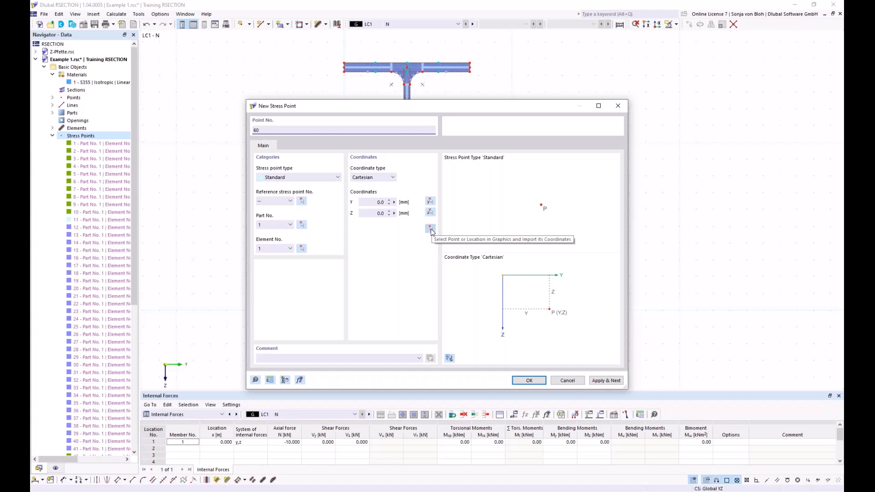
left_click(377, 201)
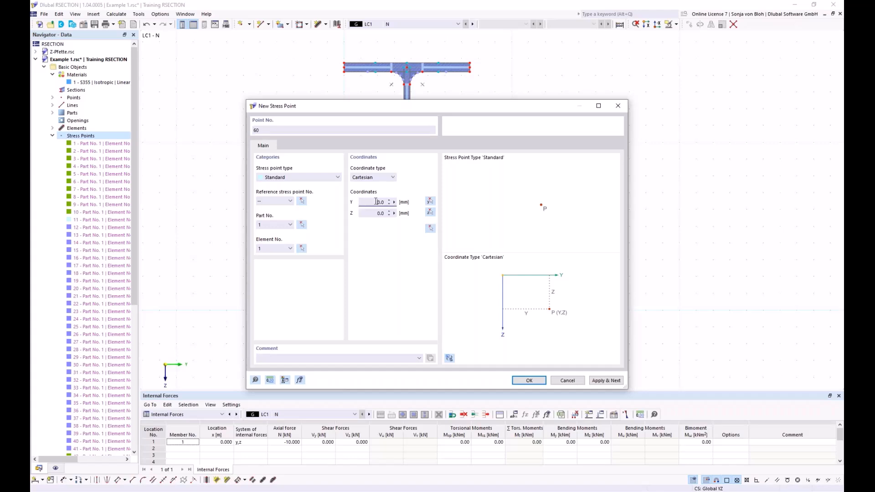
double_click(376, 201)
type("75")
double_click(370, 212)
key("BackSpace")
type("-100")
left_click(527, 381)
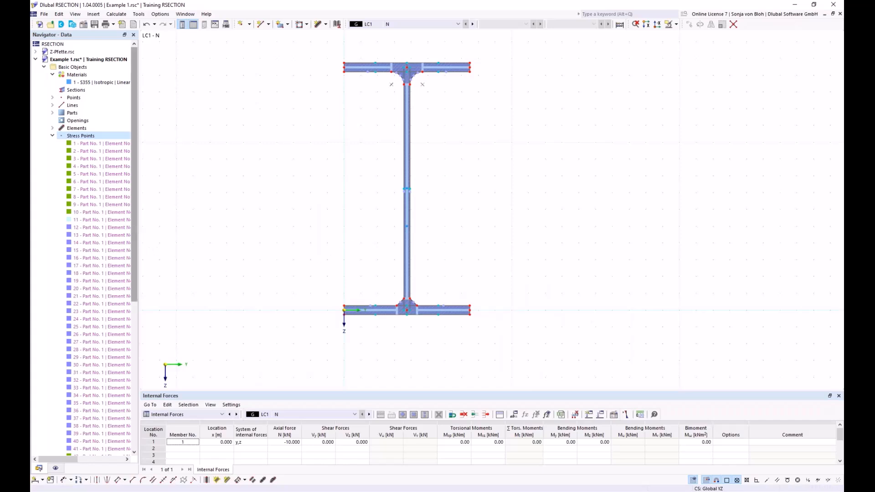
- Locate stress point 60 in the section graphic and collapse the list of stress points
left_click_drag(138, 228, 135, 397)
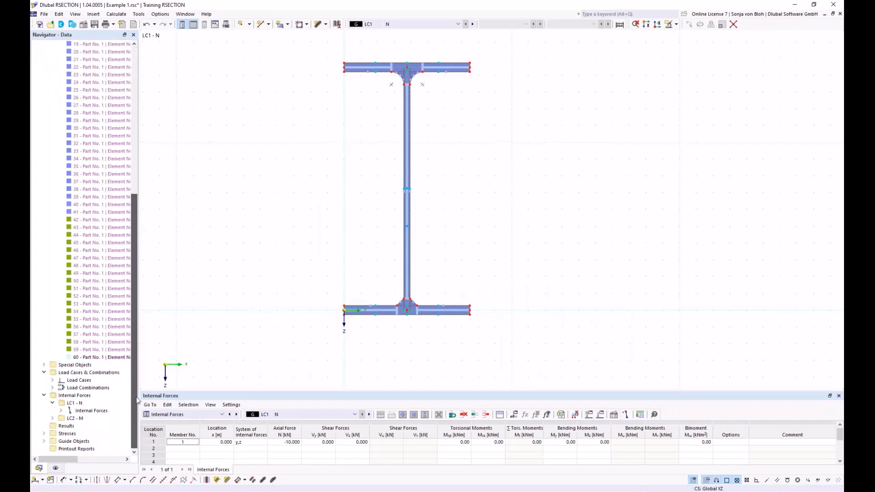
right_click(96, 360)
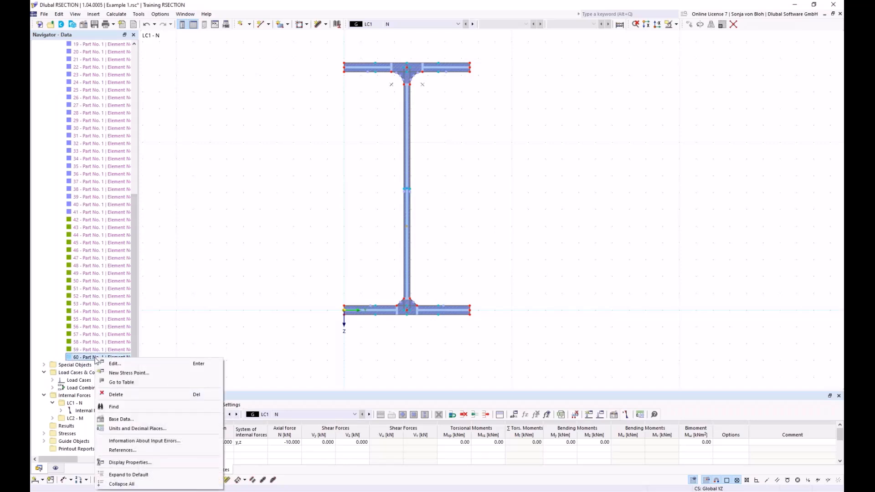
left_click(114, 407)
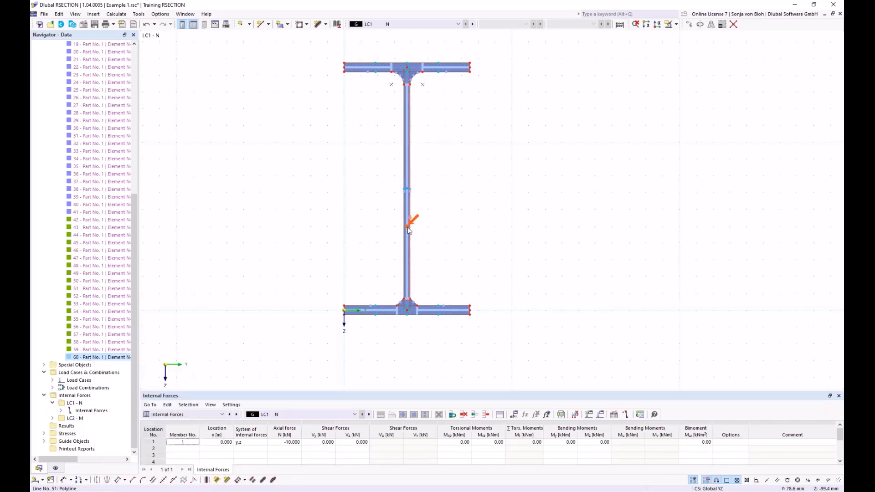
mouse_move(408, 229)
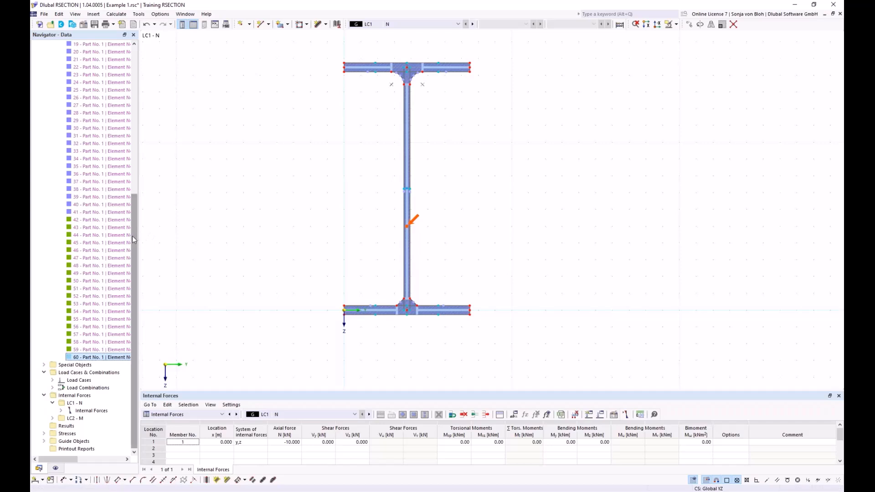
left_click_drag(134, 235, 138, 76)
left_click(53, 136)
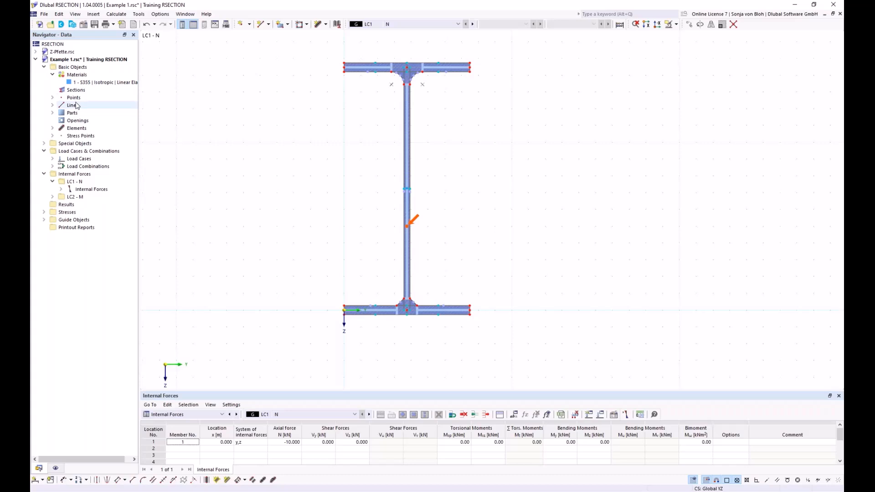
- Examine the stress configuration's definitions of total normal stress, total shear stress and von Mises equivalent stress
left_click(44, 212)
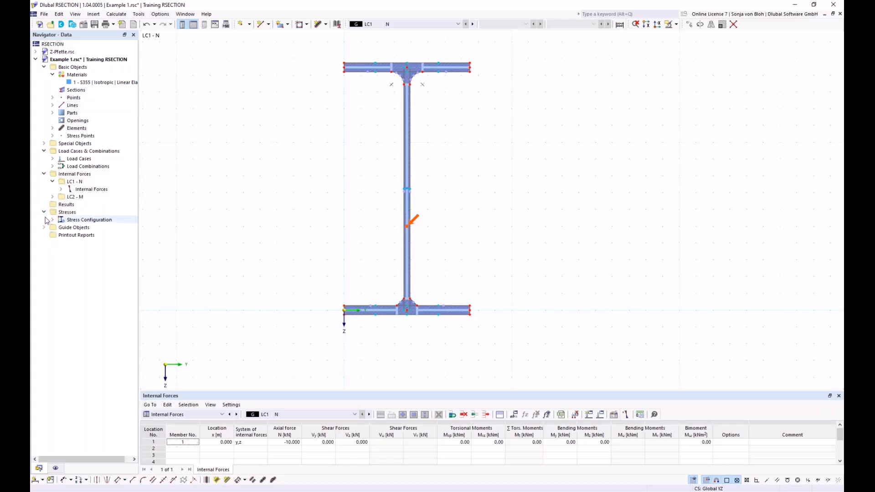
left_click(52, 220)
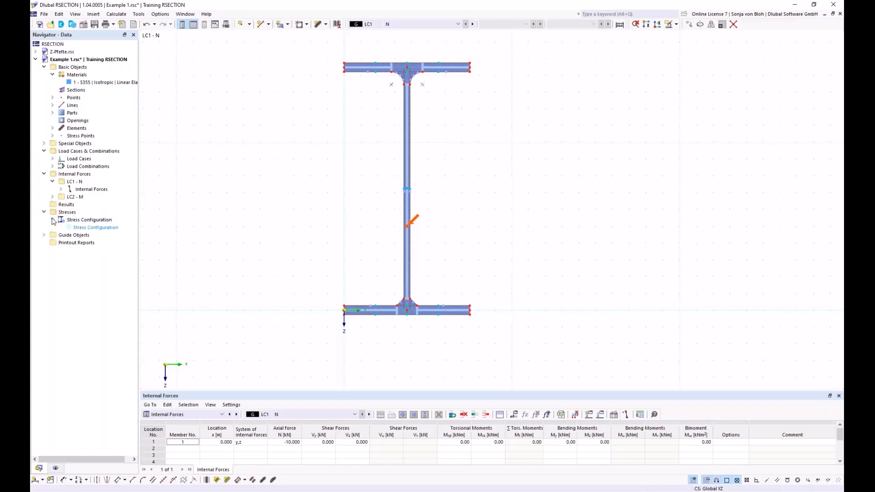
double_click(99, 228)
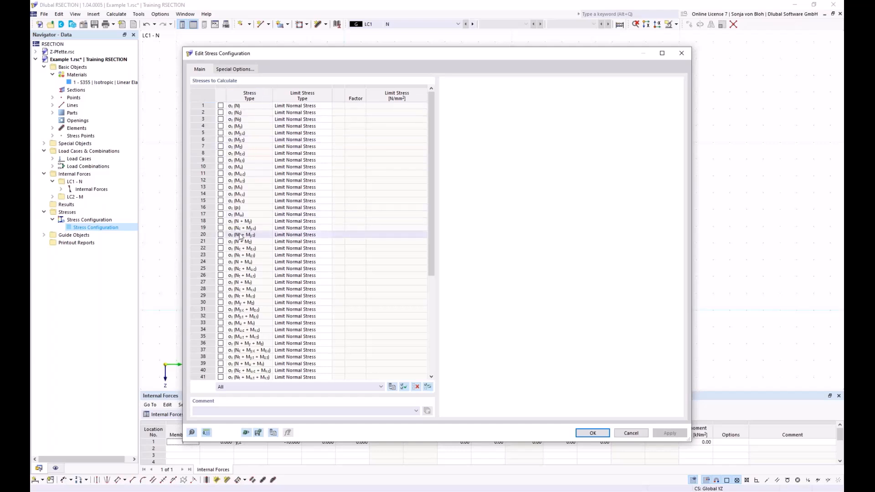
left_click_drag(430, 201, 441, 340)
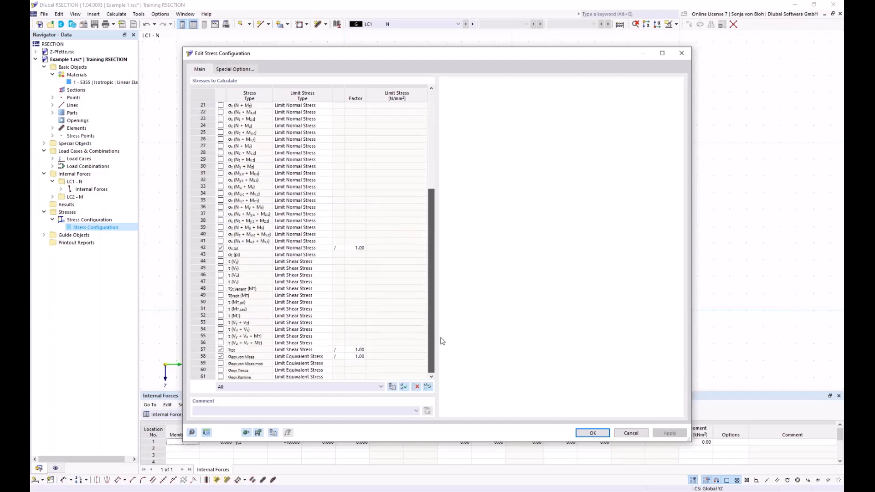
left_click(245, 248)
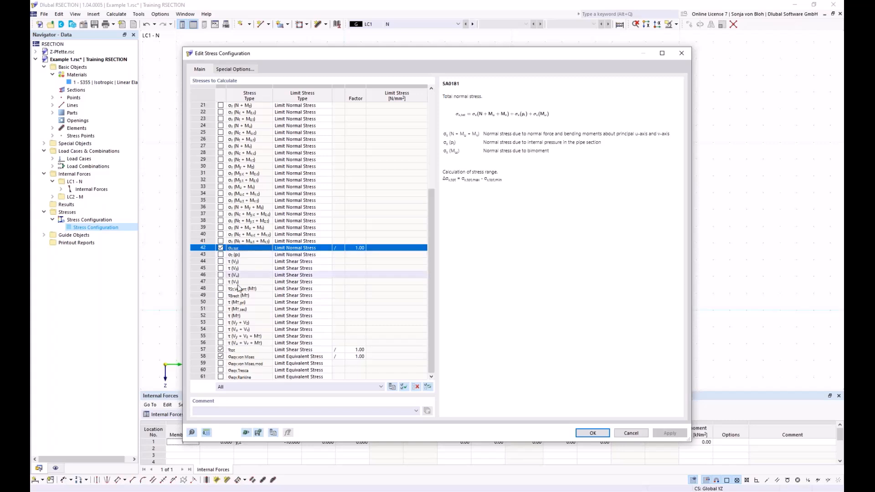
left_click(249, 350)
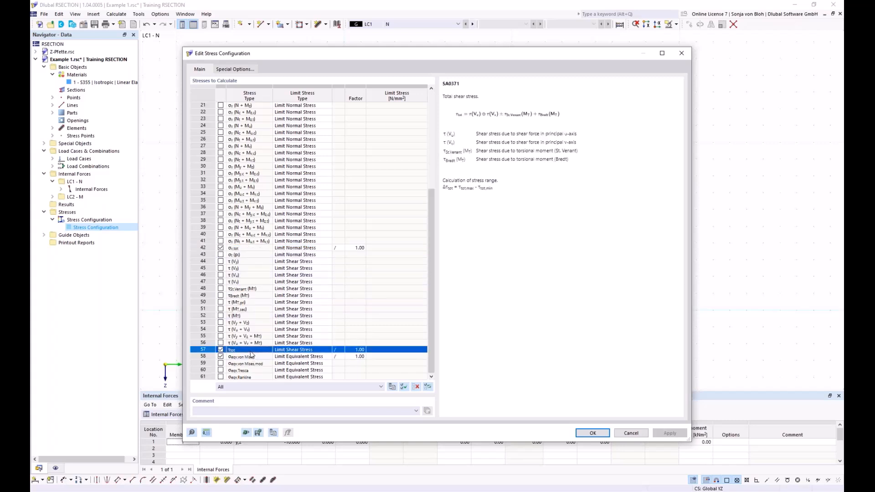
left_click(250, 357)
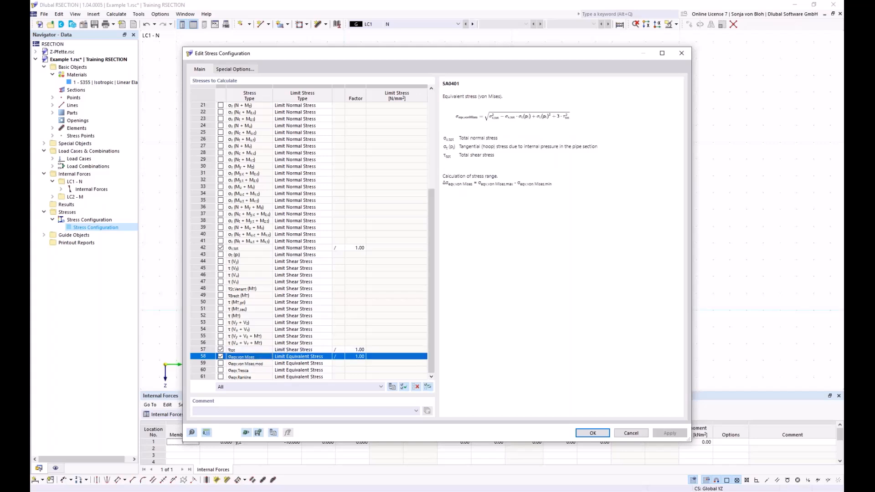
left_click(592, 433)
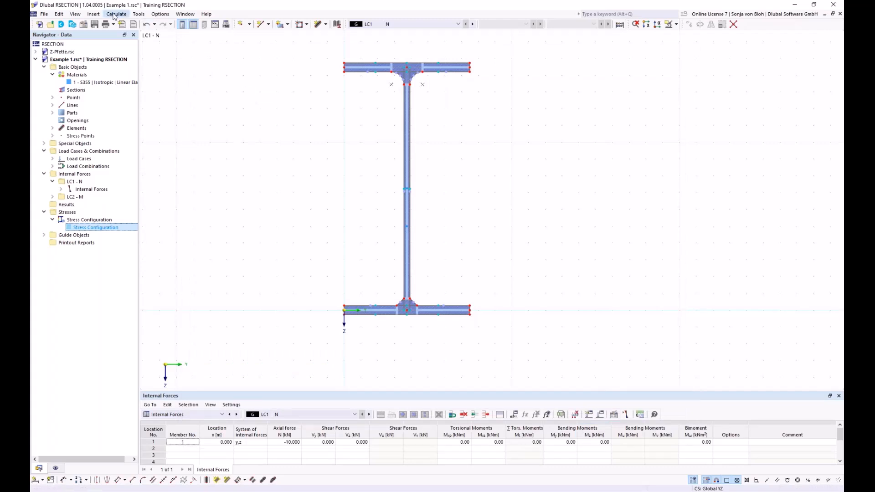
- Calculate all results and compare the result categories of the thin-walled and effective thin-walled analyses
left_click(115, 15)
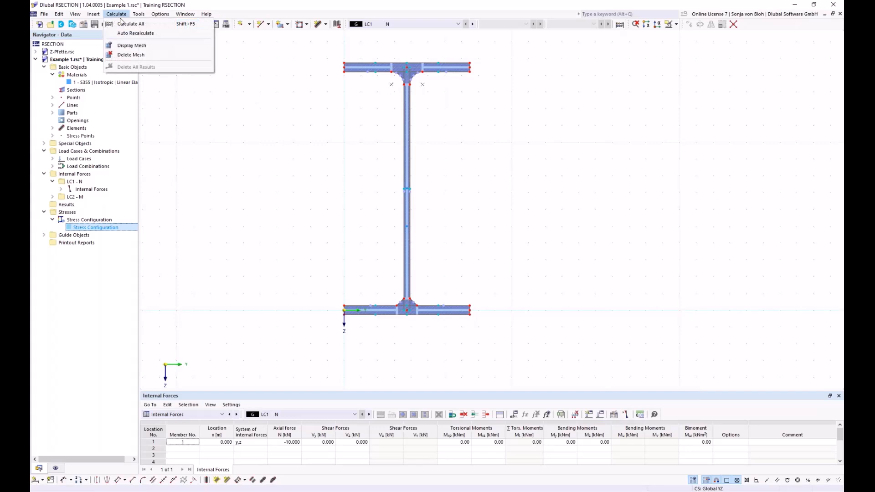
left_click(131, 24)
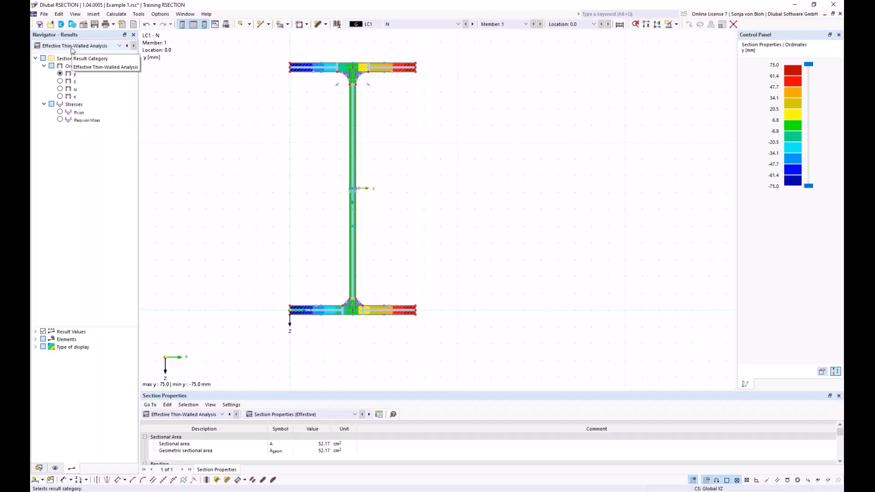
left_click(118, 46)
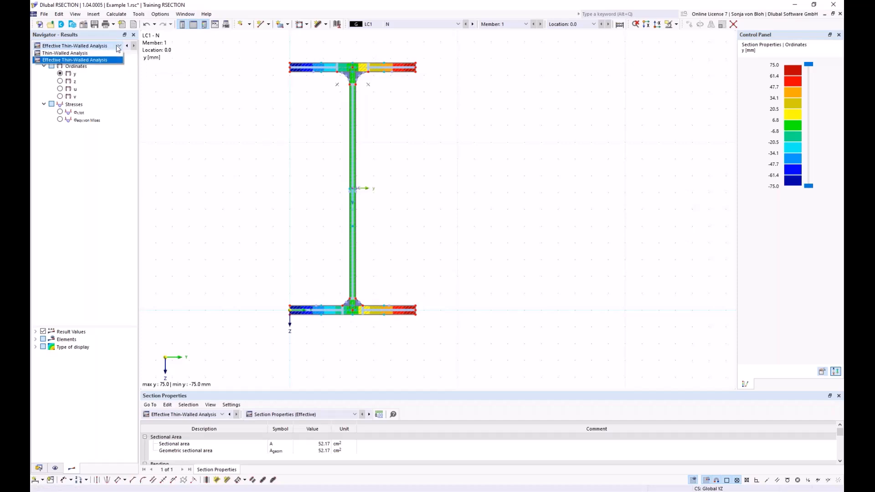
left_click(86, 54)
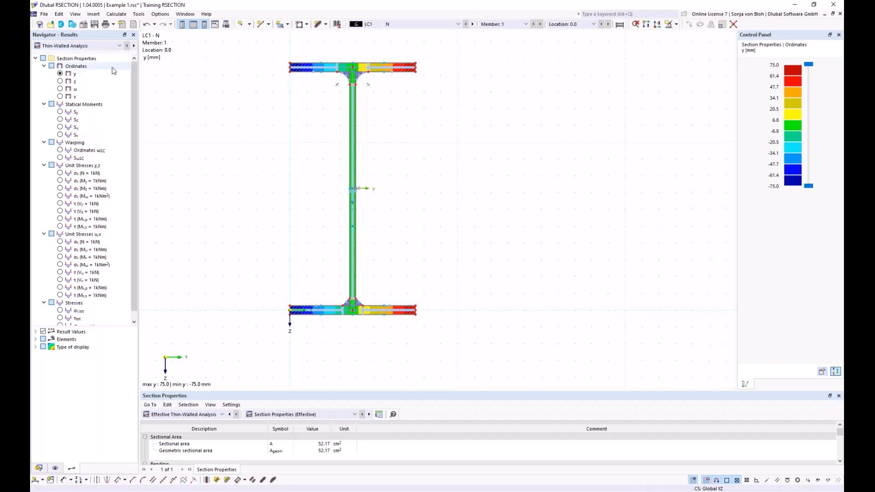
left_click(119, 46)
left_click(98, 60)
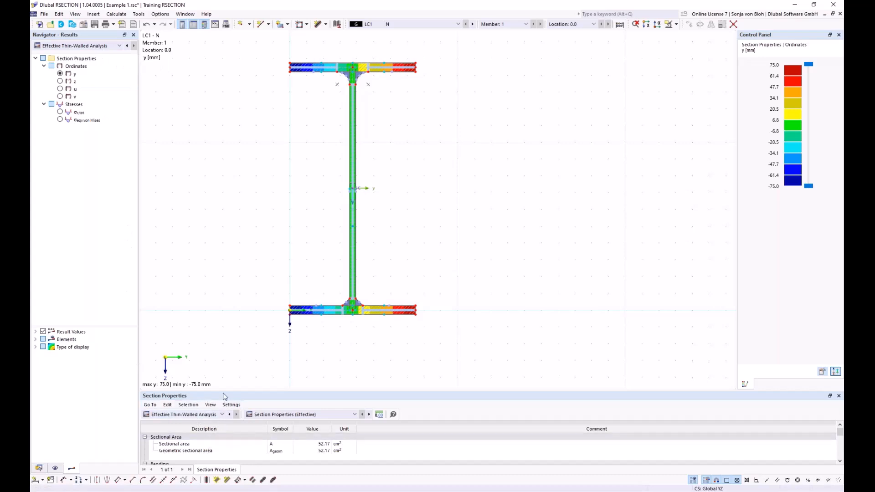
- Enlarge the results table and display the total normal stress σx,tot of the effective thin-walled analysis on the section
left_click_drag(220, 390, 224, 317)
left_click(222, 341)
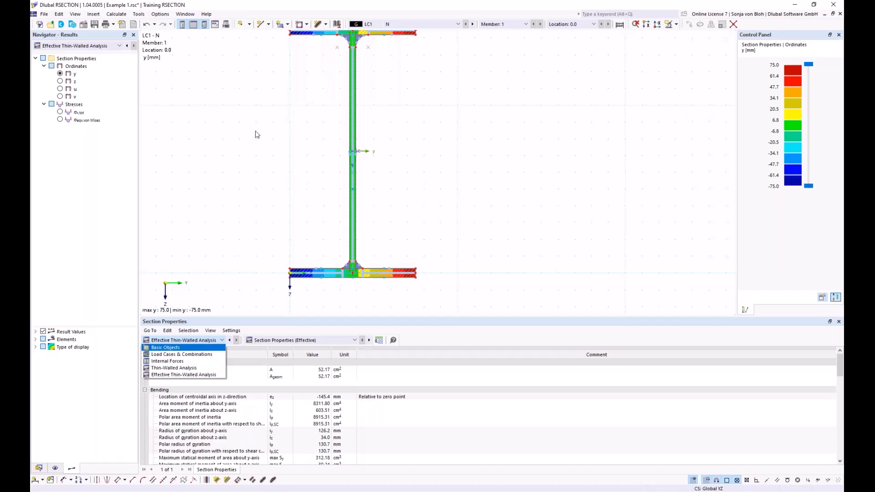
left_click(309, 75)
scroll(308, 84, "down", 2)
middle_click_drag(302, 86, 315, 117)
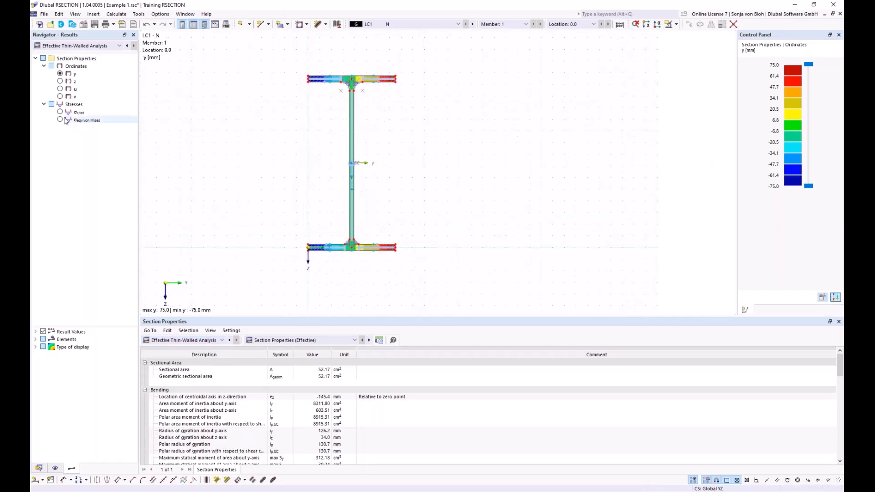
left_click(60, 111)
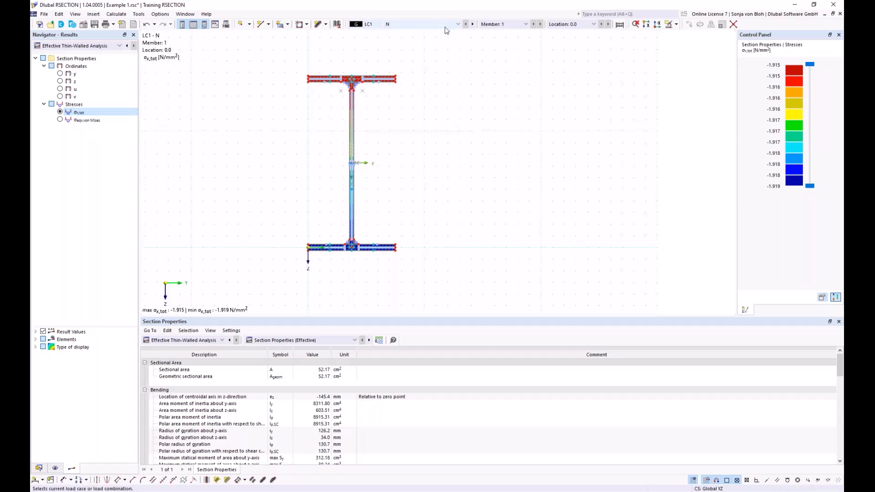
- Compare the σx,tot distribution on the section for load case LC2 and load combination CO1
left_click(458, 24)
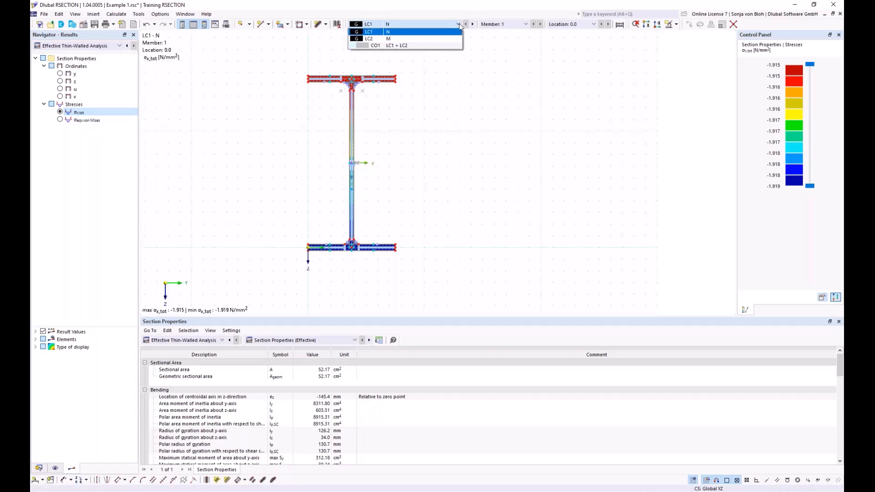
left_click(422, 38)
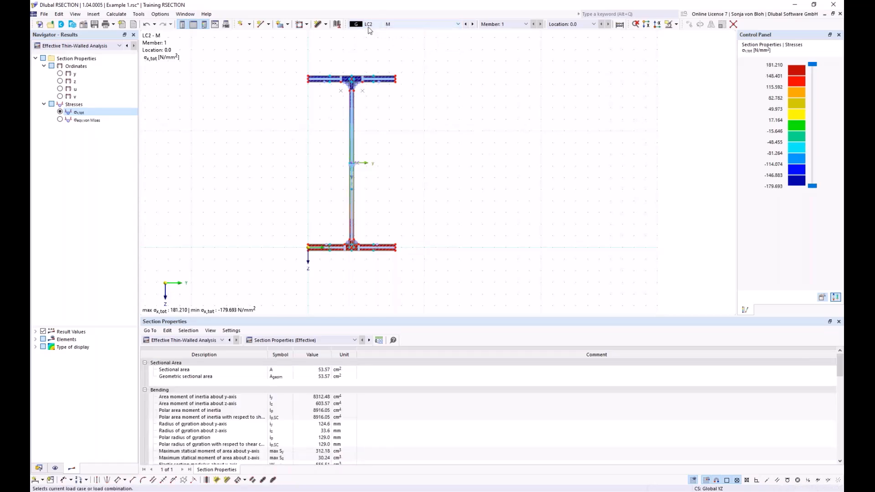
left_click(458, 24)
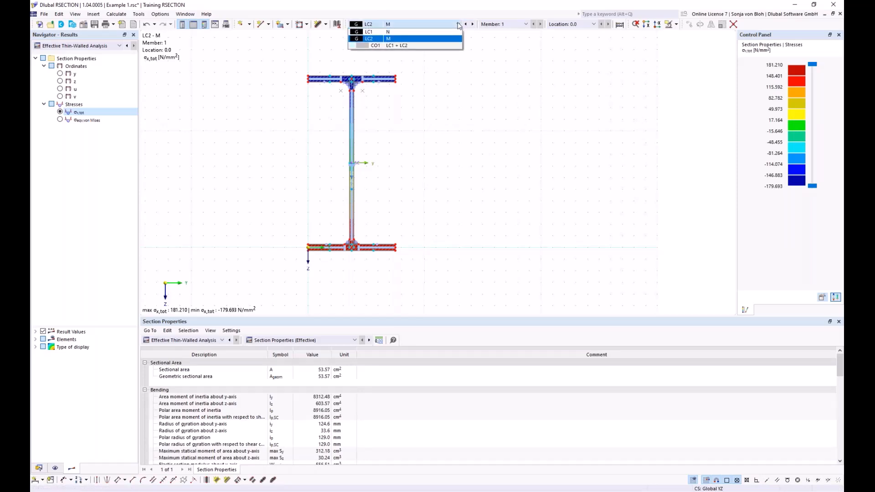
left_click(396, 45)
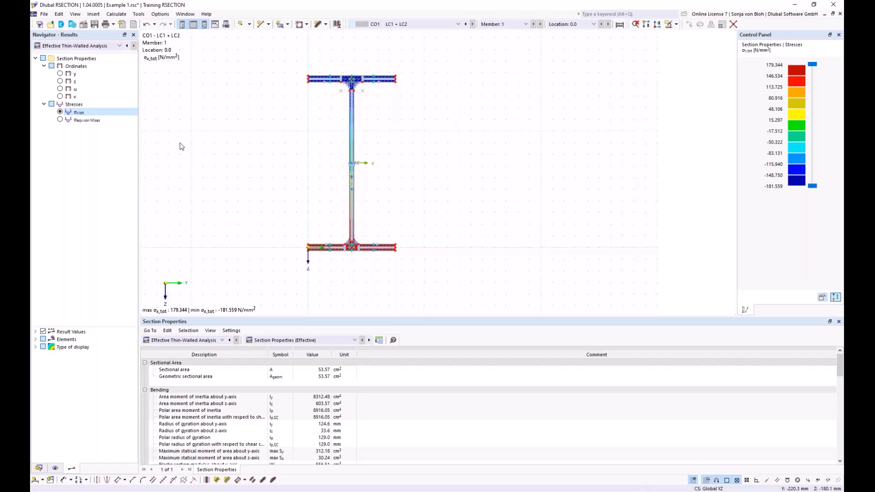
- Return to load case LC1 and set the results' type of display to Off instead of isobands
left_click(401, 23)
left_click(400, 31)
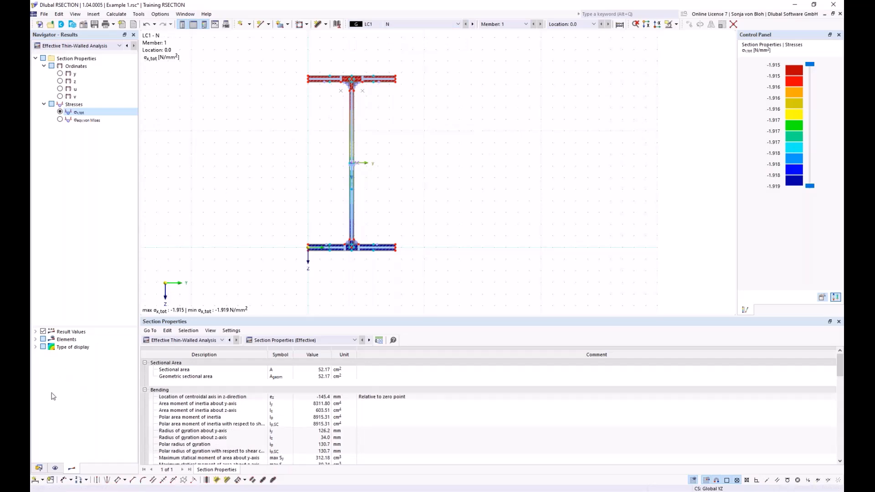
left_click(36, 347)
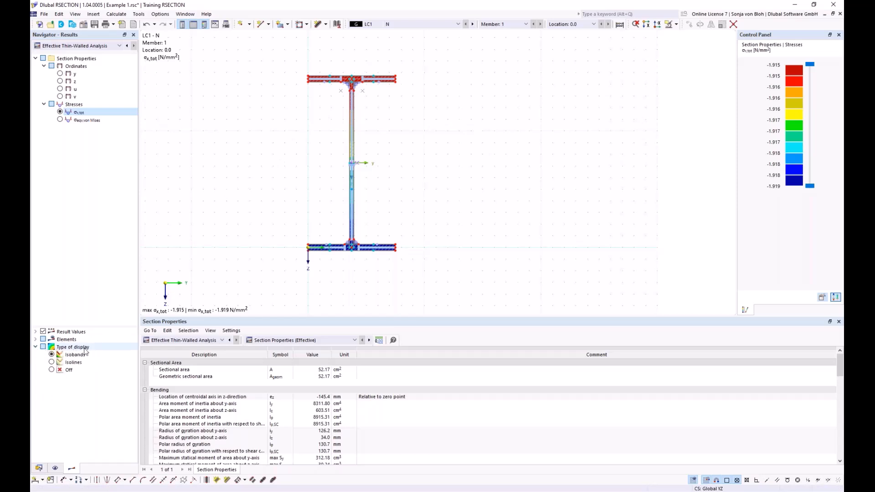
left_click(52, 370)
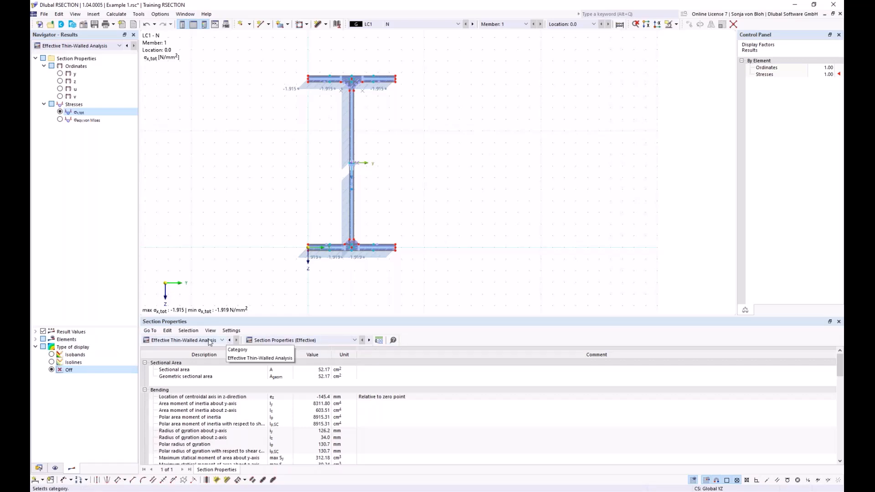
- Show the thin-walled analysis section properties in the results table and enlarge the table to review area and bending values
left_click(223, 341)
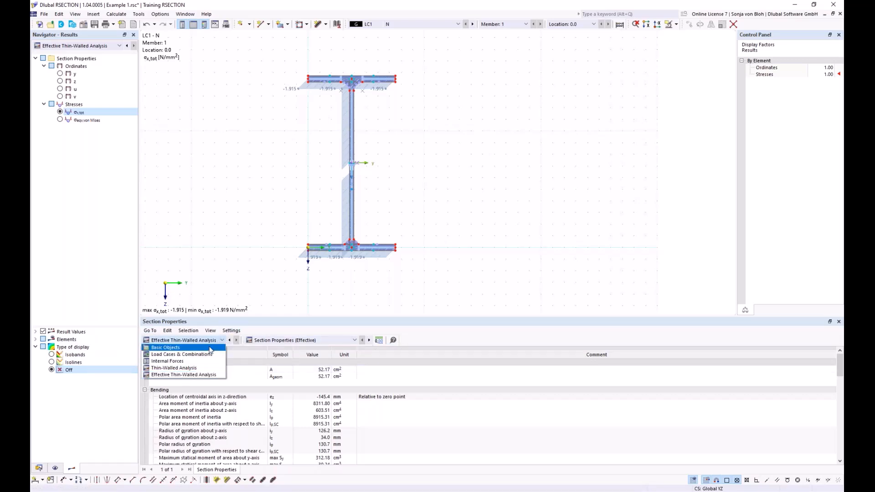
left_click(179, 368)
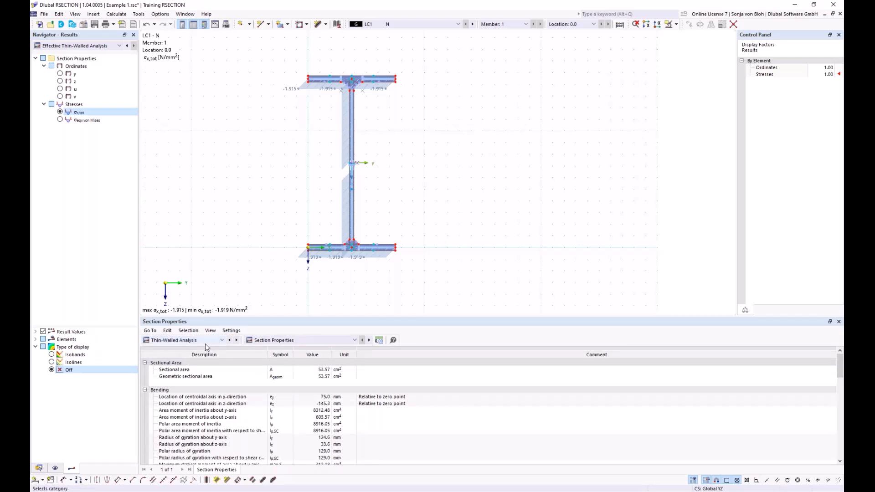
left_click(355, 340)
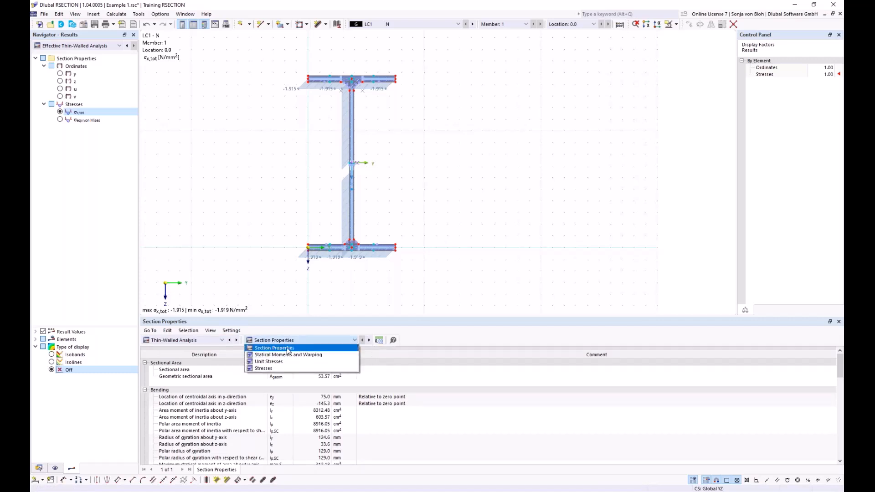
left_click(288, 348)
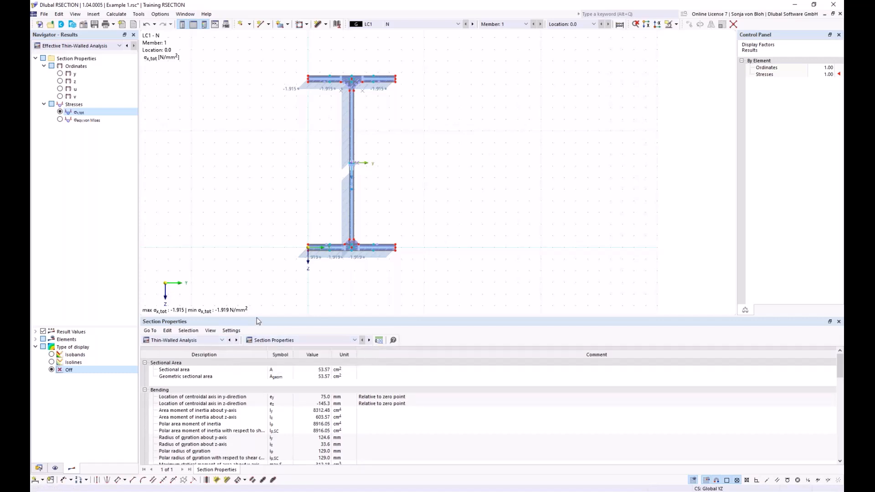
left_click_drag(258, 316, 262, 228)
left_click(317, 283)
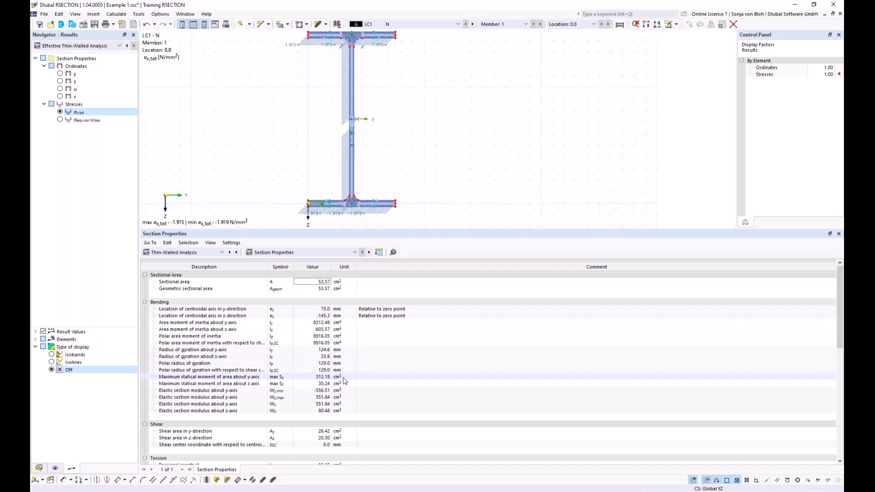
- Review the thin-walled statical moments and warping, and locate the LC1 σx,tot entry in the stresses by loading
left_click(355, 253)
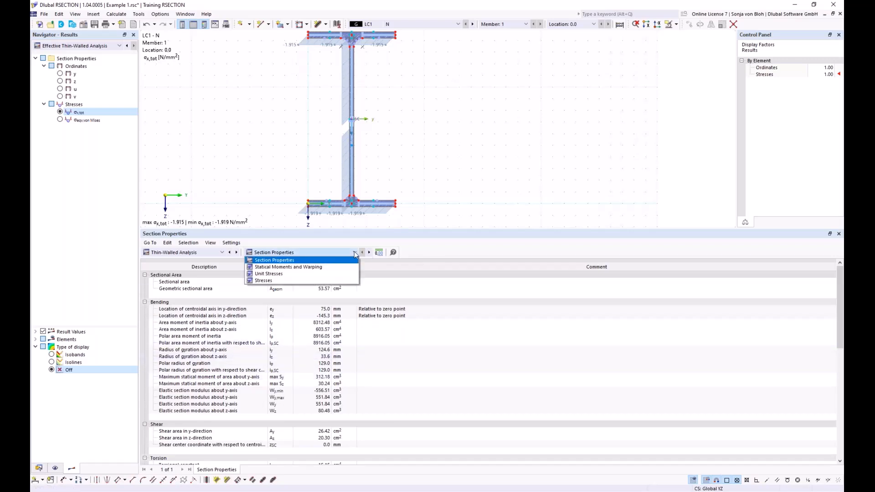
left_click(295, 268)
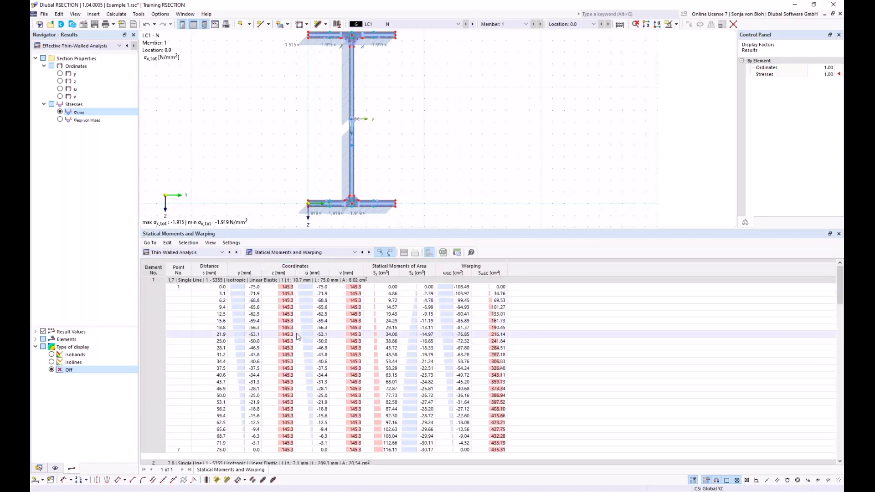
left_click(354, 252)
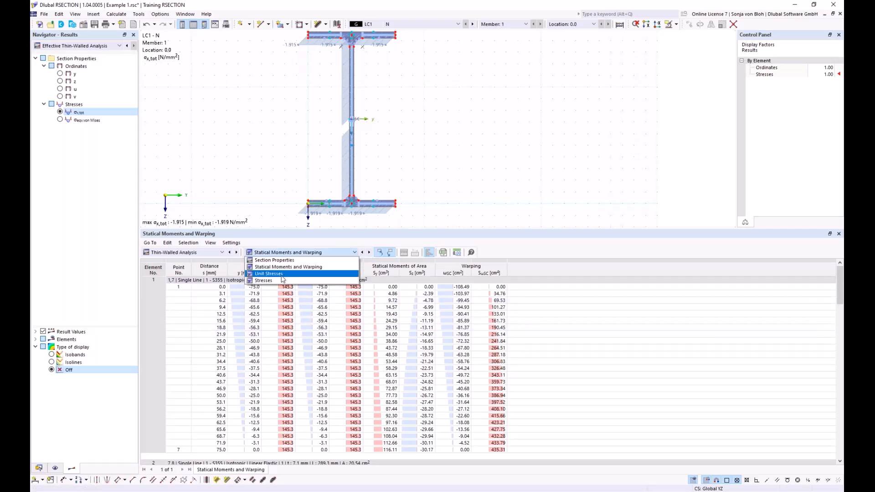
left_click(267, 280)
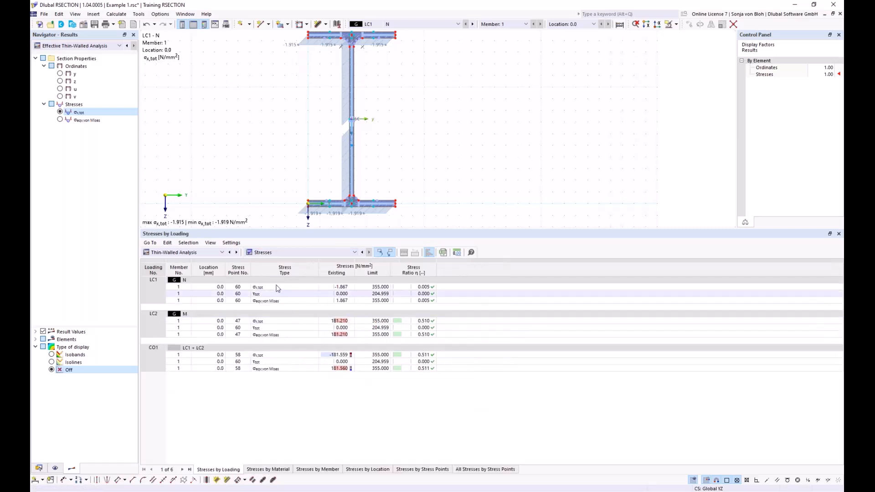
left_click(278, 289)
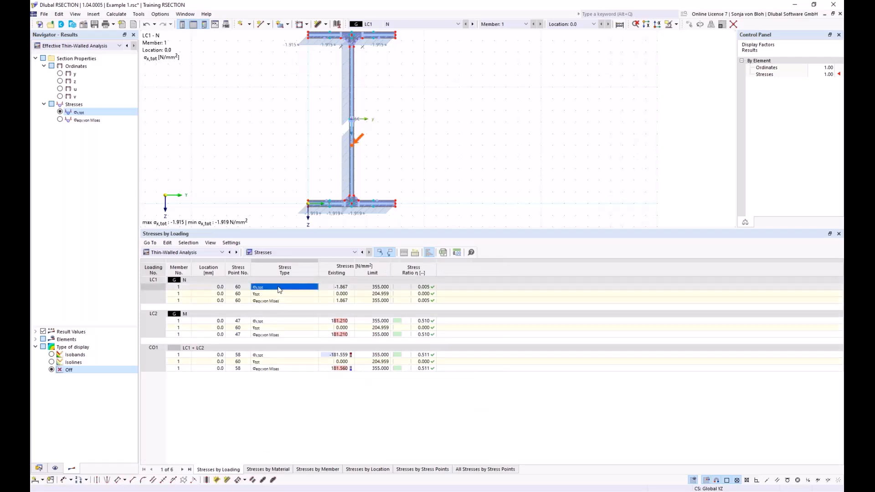
- Switch the graphical results to the thin-walled analysis and reduce the results table so the whole section fits in view
left_click(119, 46)
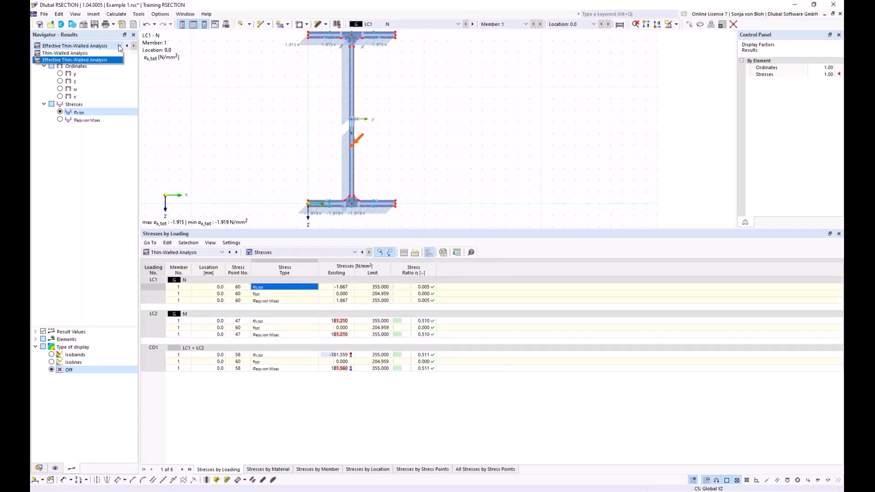
left_click(76, 54)
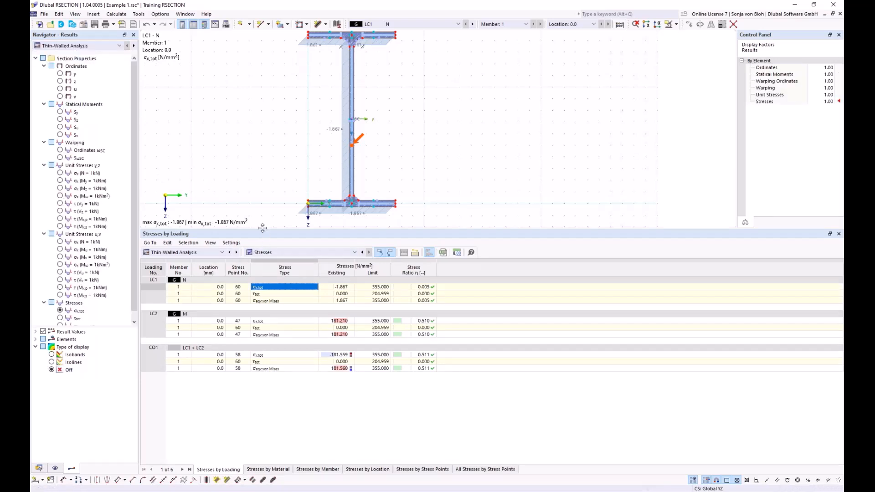
left_click_drag(263, 228, 279, 357)
middle_click_drag(249, 215, 268, 238)
scroll(280, 252, "up", 1)
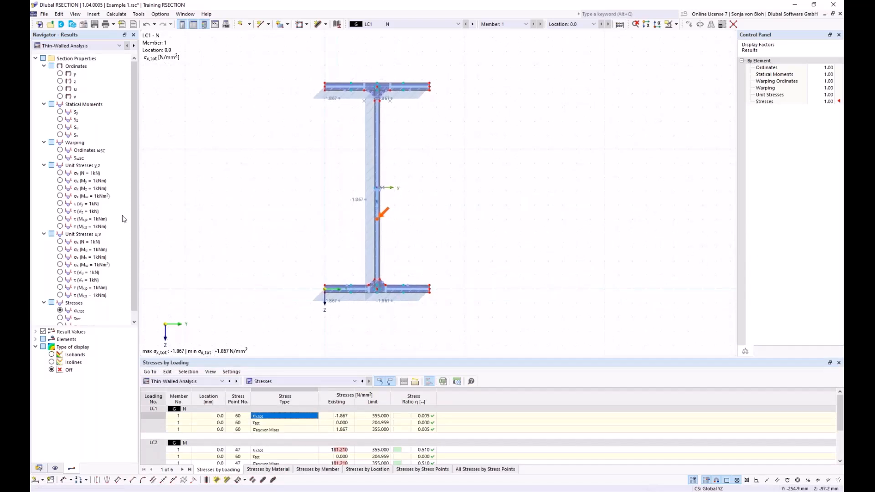
- Display the statical moment Sy diagram on the section, and return to the total normal stress σx,tot
left_click(60, 111)
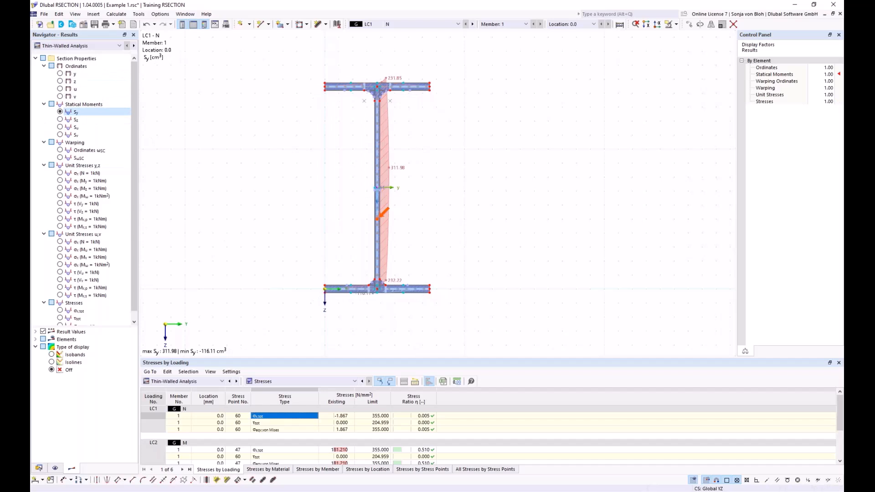
scroll(74, 310, "down", 1)
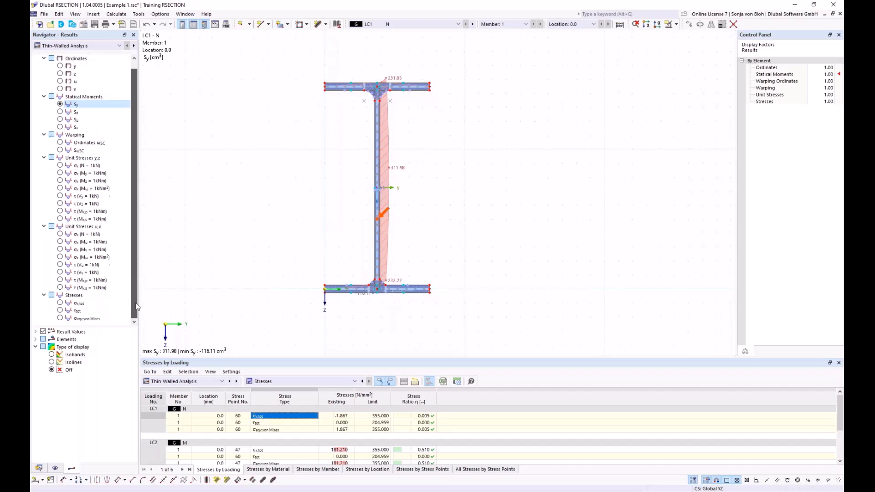
left_click(73, 303)
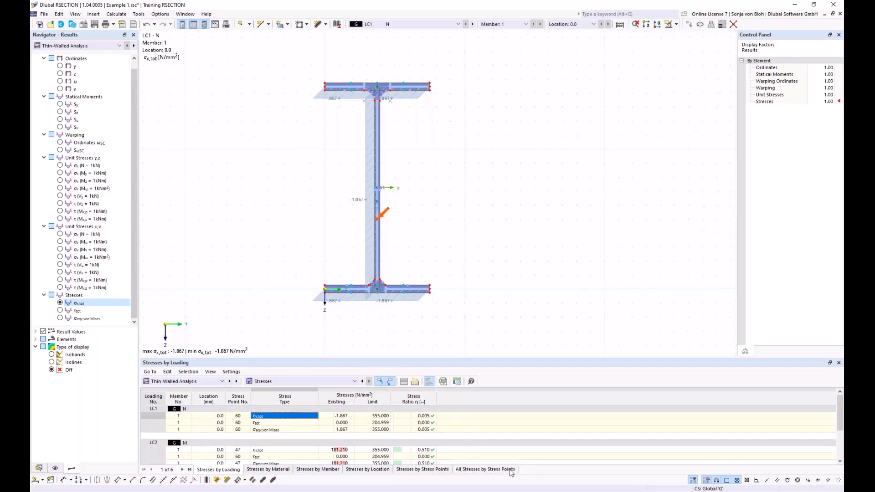
- List all stresses by stress points and review the values for stress point 60 on the web in an enlarged table
left_click(495, 472)
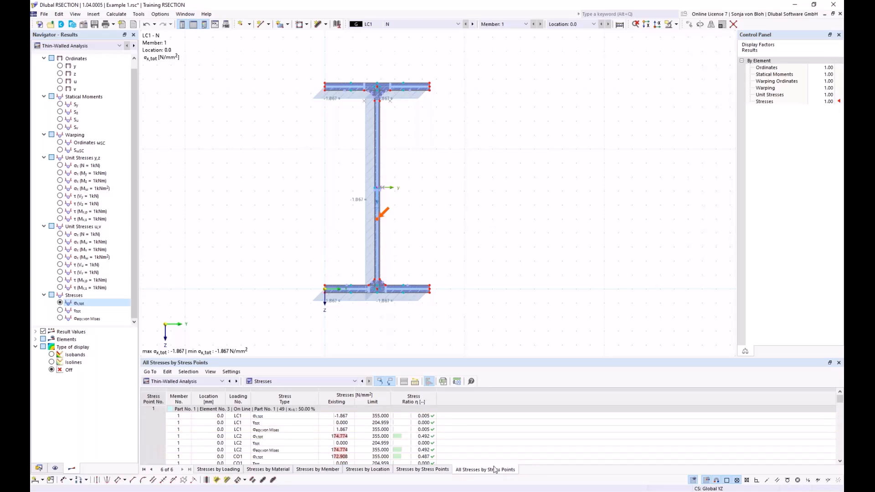
left_click(378, 223)
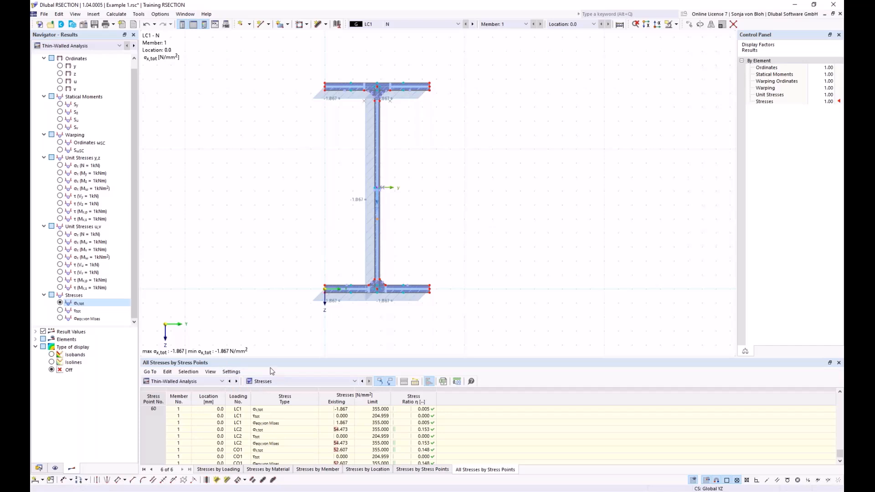
left_click_drag(272, 357, 279, 246)
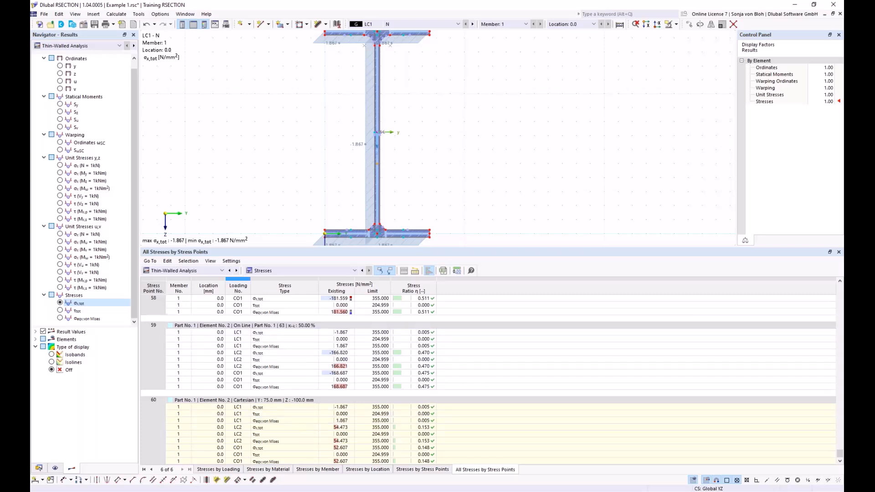
- Examine the effective thin-walled analysis section classification according to EN 1993-1-1 for LC1, and inspect the web in the graphic
left_click(222, 270)
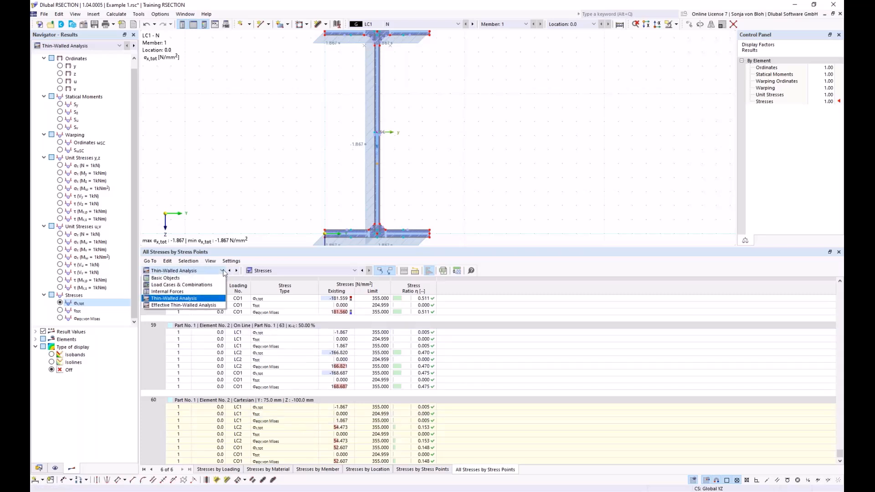
left_click(190, 306)
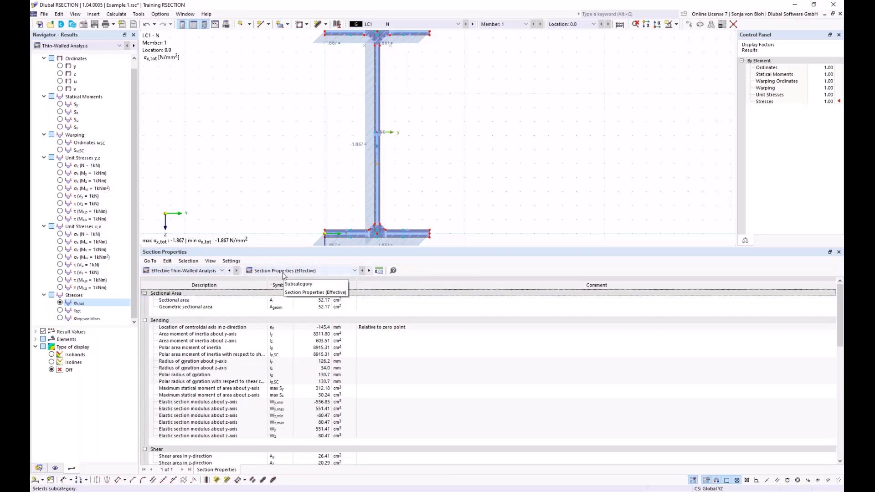
left_click(355, 271)
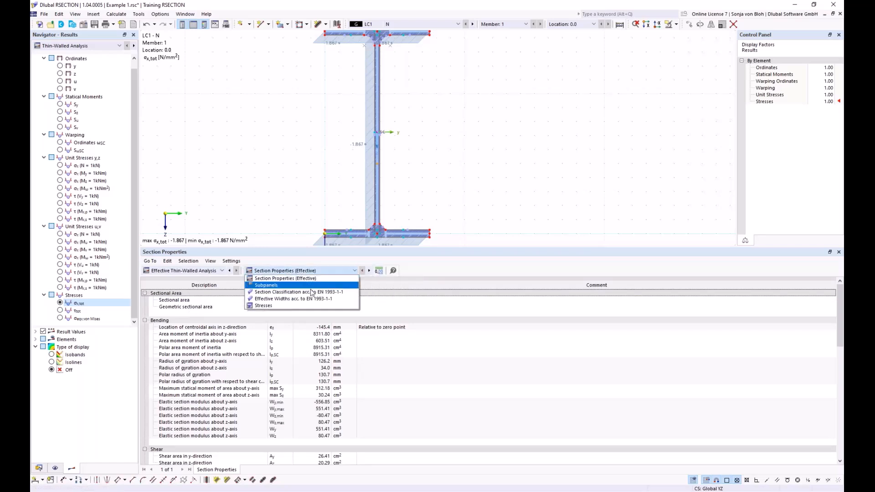
left_click(291, 292)
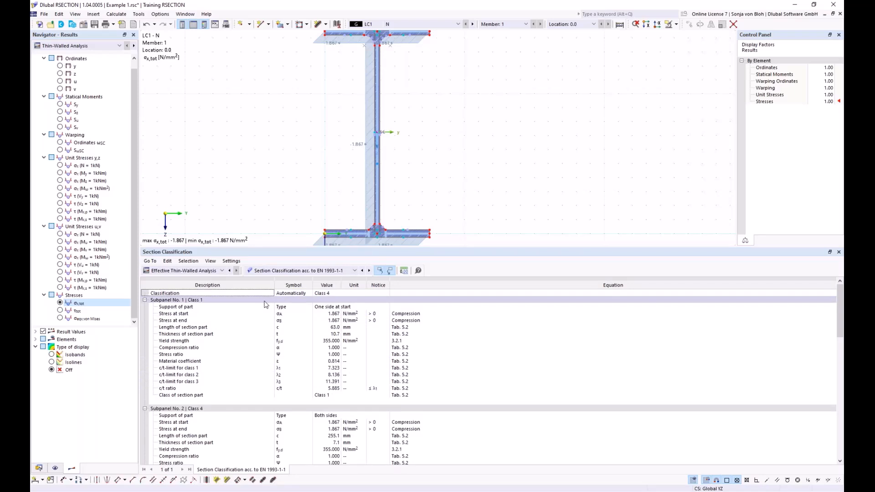
left_click(335, 295)
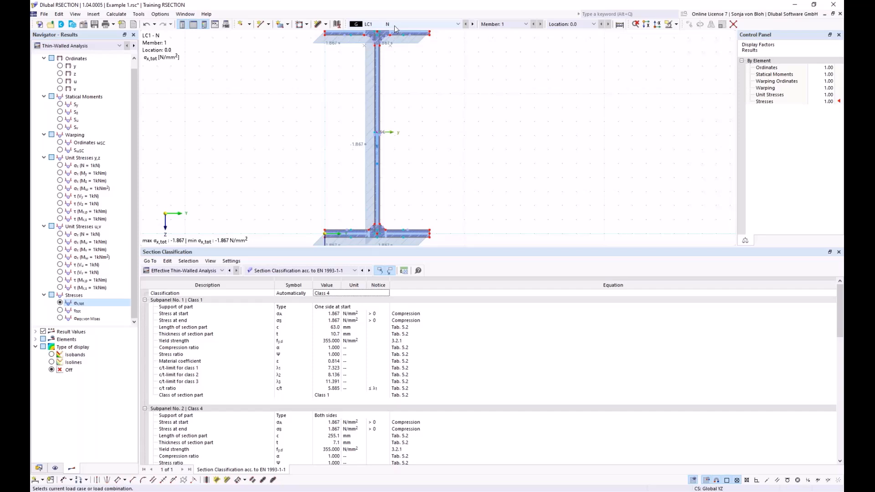
scroll(374, 149, "up", 2)
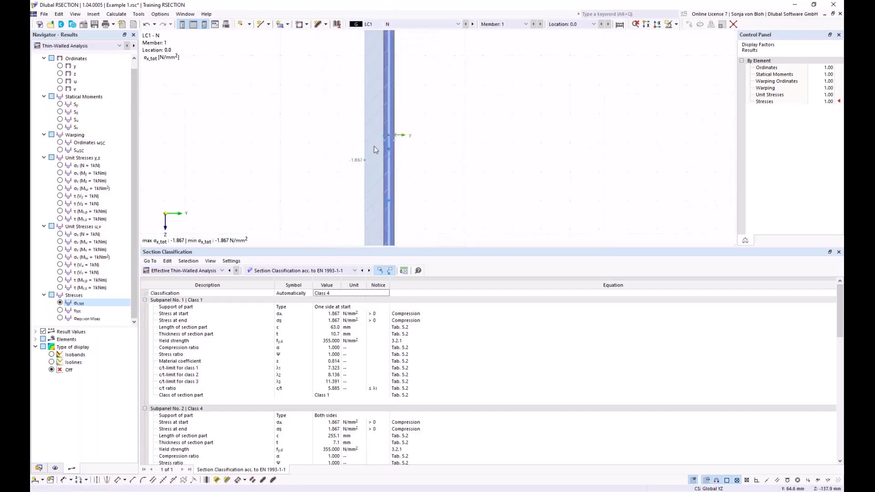
- Switch the graphical results to the effective thin-walled analysis and examine the web's classification in the Subpanel No. 2 details
left_click(88, 45)
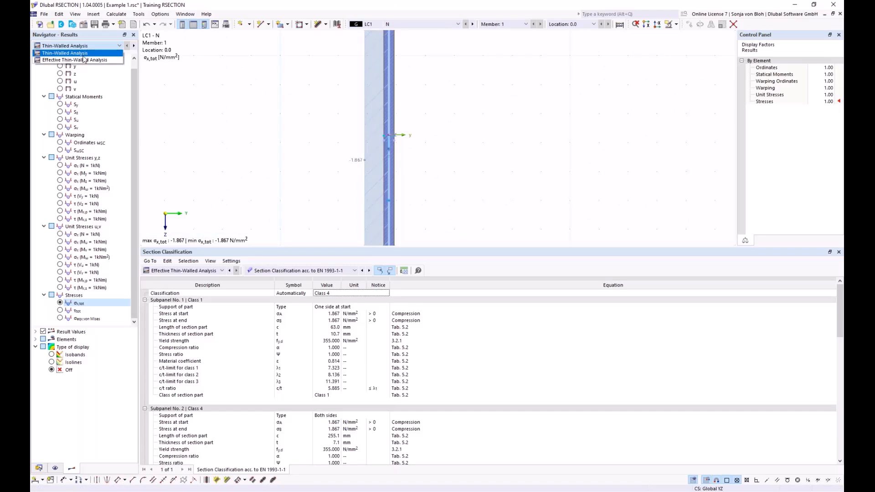
left_click(83, 60)
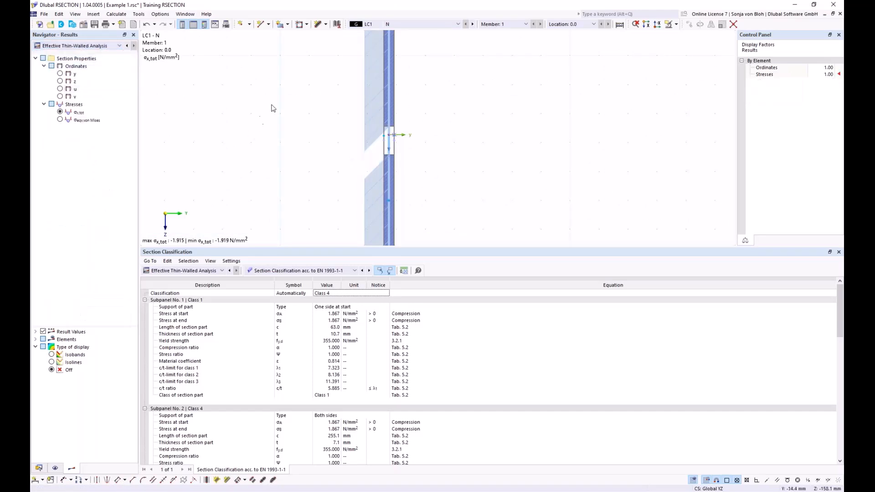
scroll(273, 116, "down", 3)
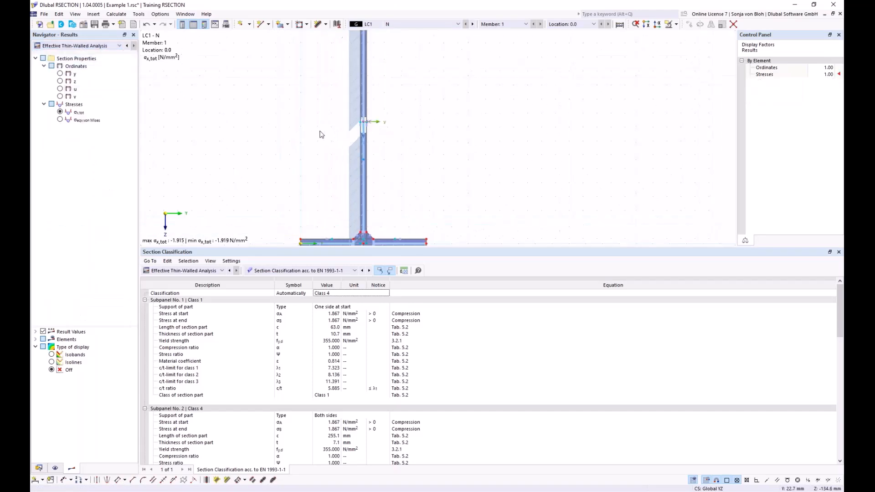
left_click(363, 130)
scroll(411, 144, "down", 1)
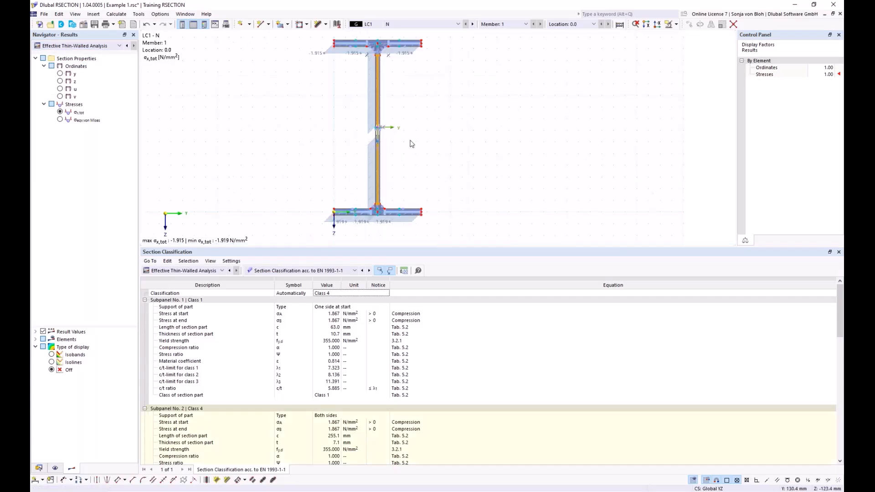
scroll(301, 452, "down", 3)
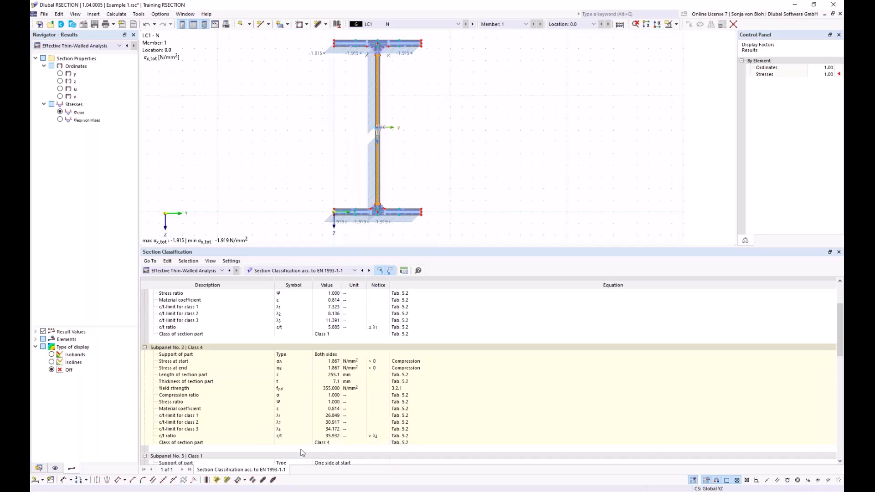
- List the effective widths according to EN 1993-1-1 and inspect the ineffective width of Subpanel No. 2 on the web
left_click(356, 272)
left_click(314, 298)
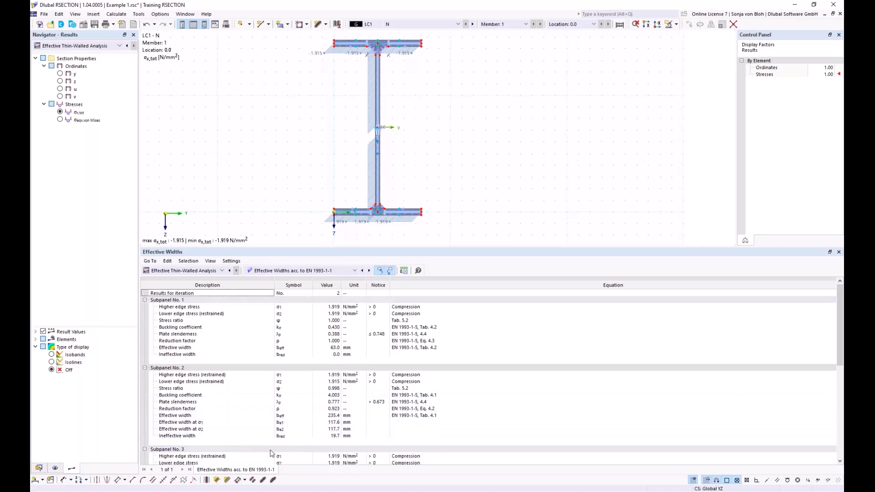
left_click(188, 436)
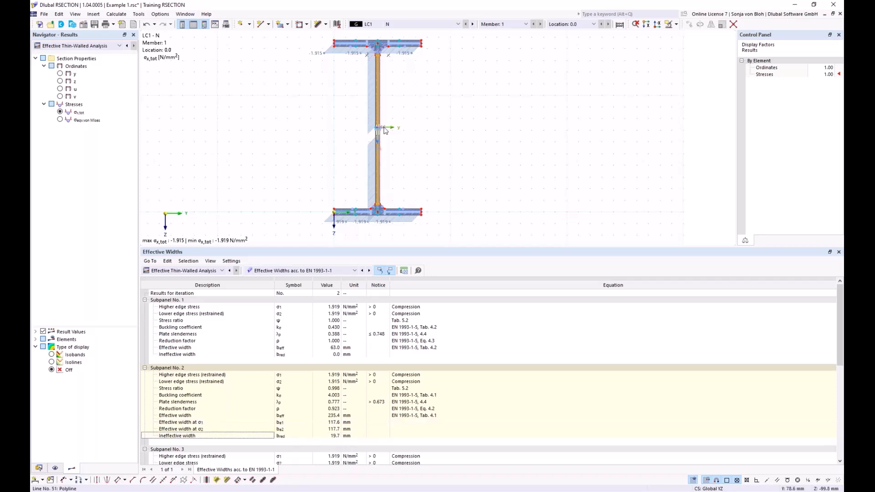
scroll(371, 139, "up", 5)
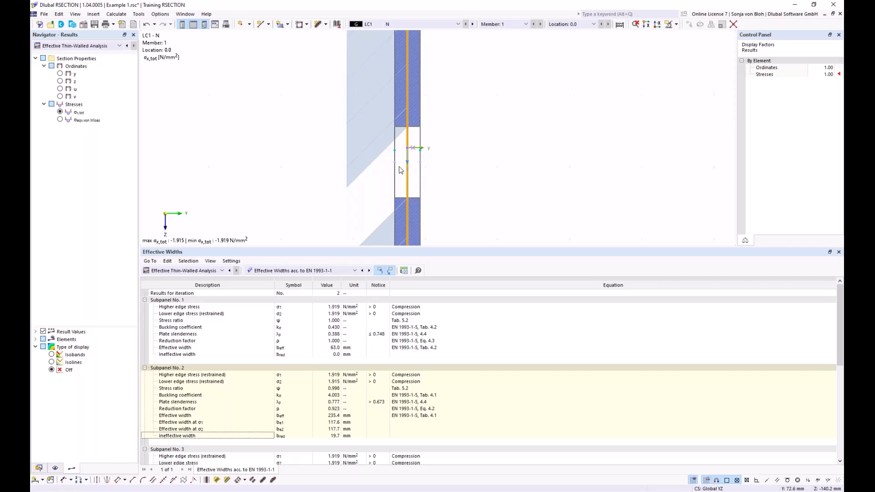
scroll(400, 169, "down", 5)
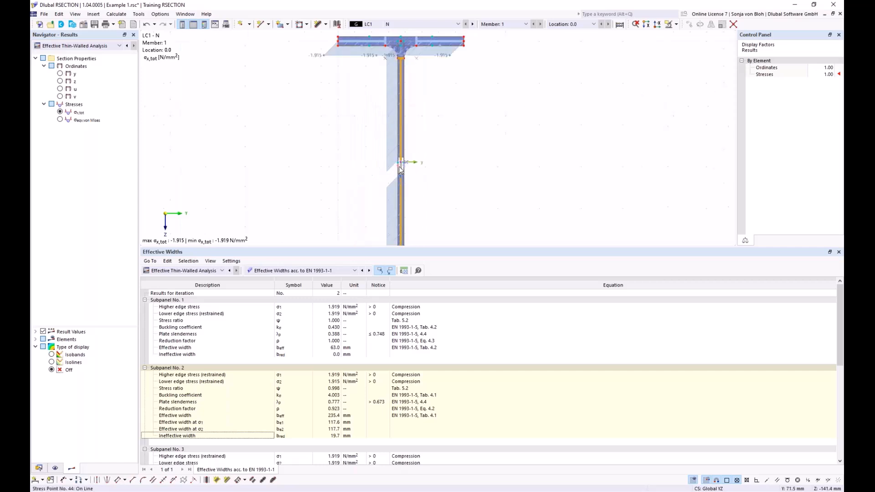
- Enlarge the graphic area to show the whole section and display the effective results for load case LC2
left_click_drag(334, 246, 334, 284)
scroll(332, 159, "up", 3)
scroll(321, 160, "down", 3)
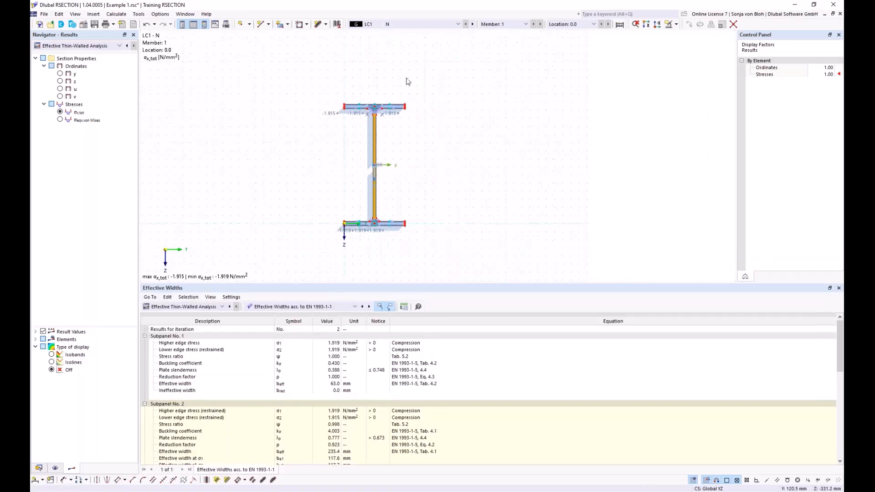
scroll(412, 64, "up", 2)
middle_click_drag(458, 127, 478, 80)
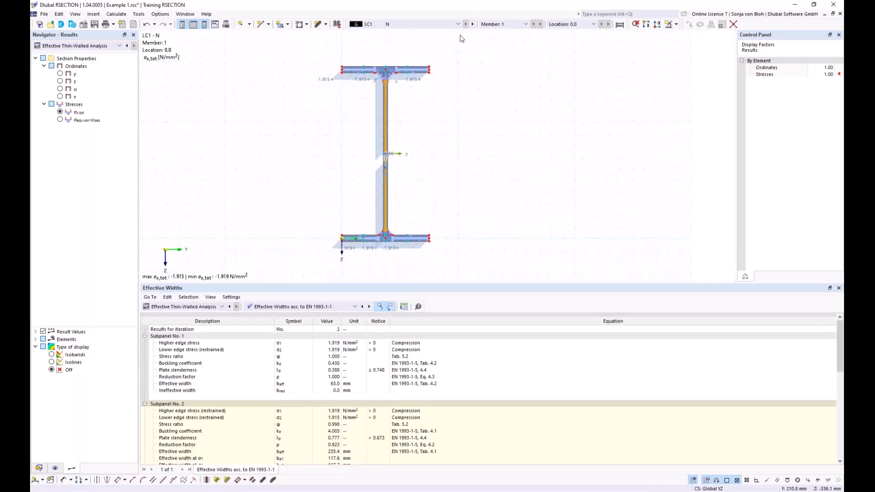
left_click(410, 23)
left_click(410, 39)
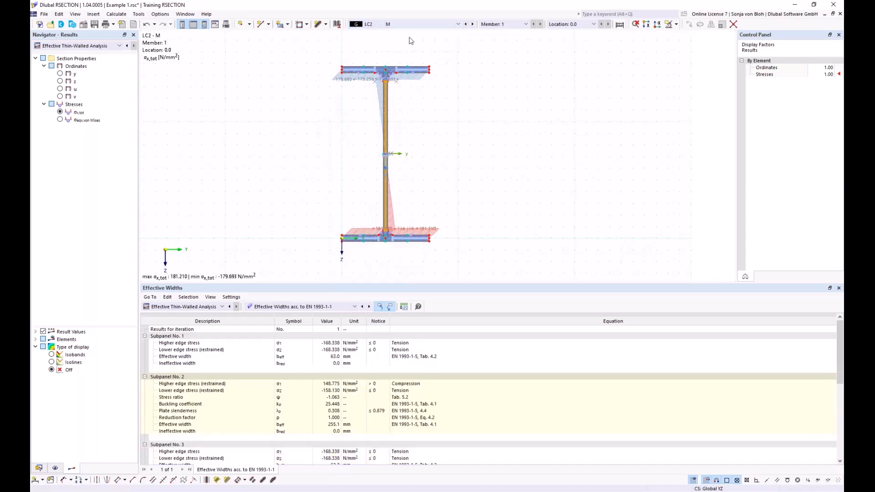
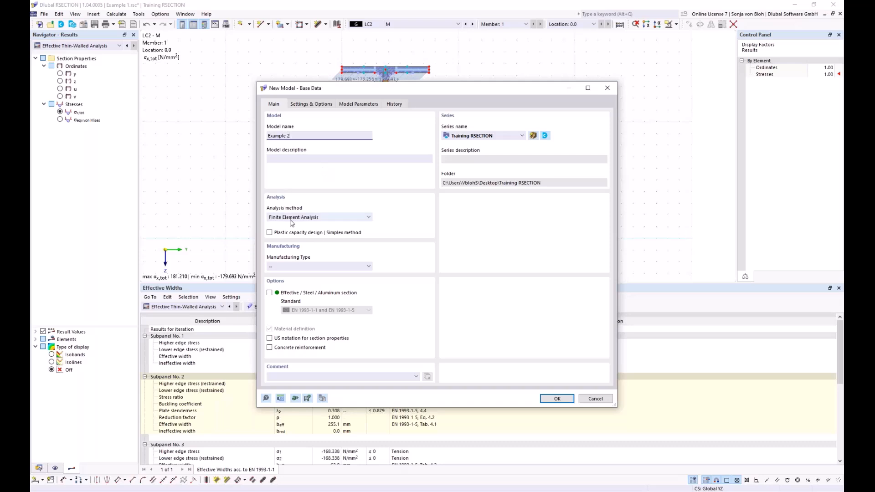
- Create the Example 2 model with Thin-Walled Analysis and the effective steel section option according to EN 1993-1-1 and EN 1993-1-5
left_click(369, 217)
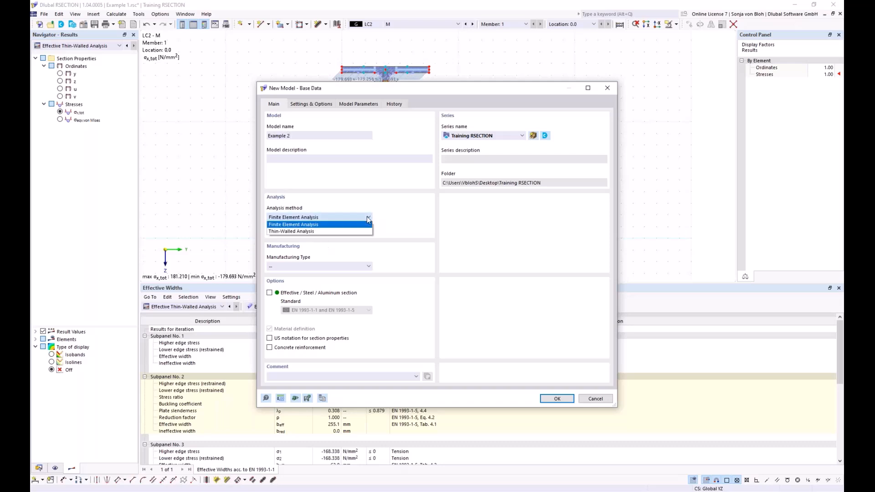
left_click(304, 232)
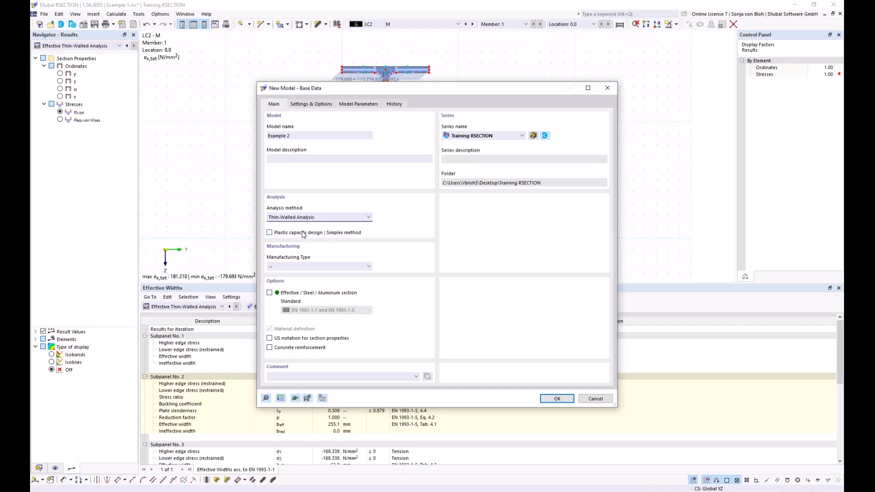
left_click(271, 293)
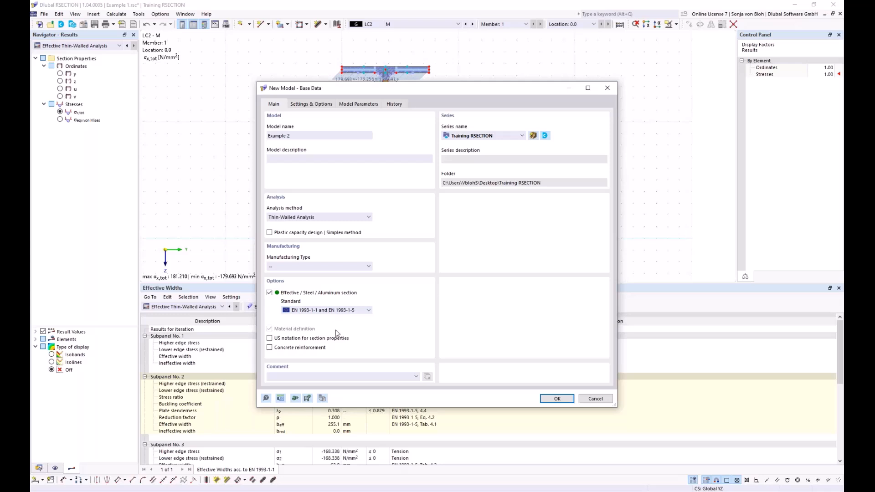
left_click(553, 399)
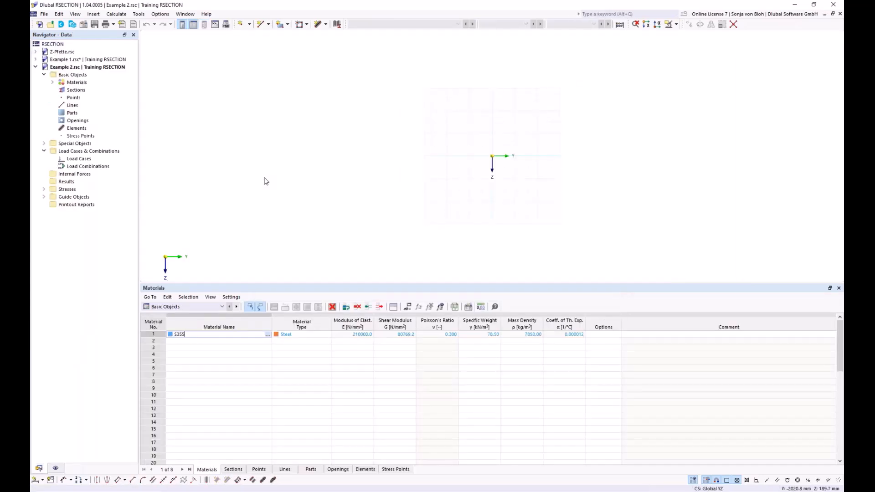
- Change material 1 of Example 2 to steel S235 from the material library
left_click(53, 83)
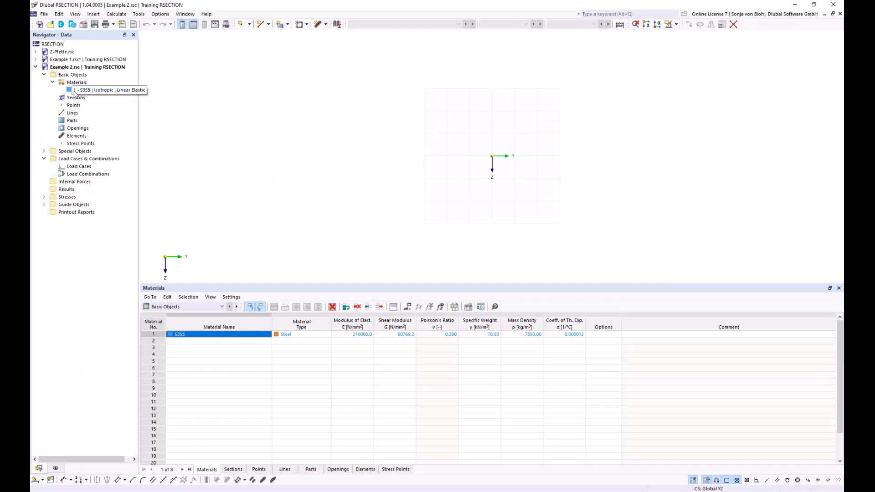
double_click(100, 90)
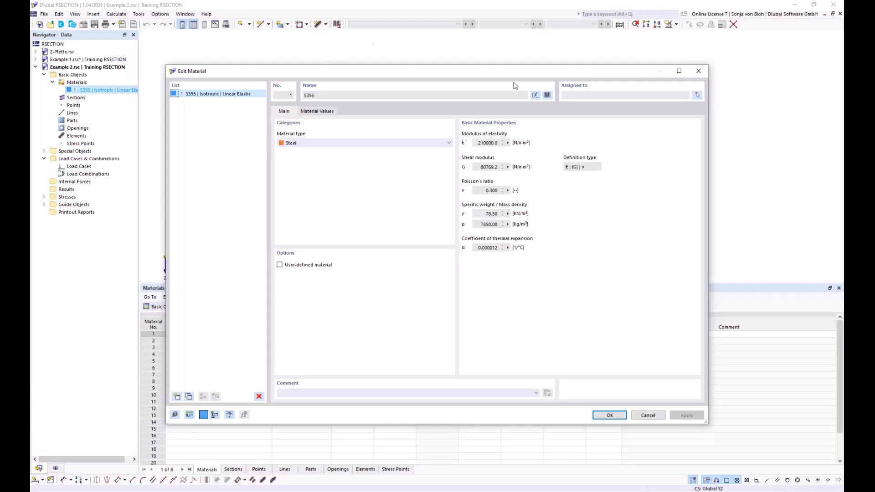
left_click(547, 94)
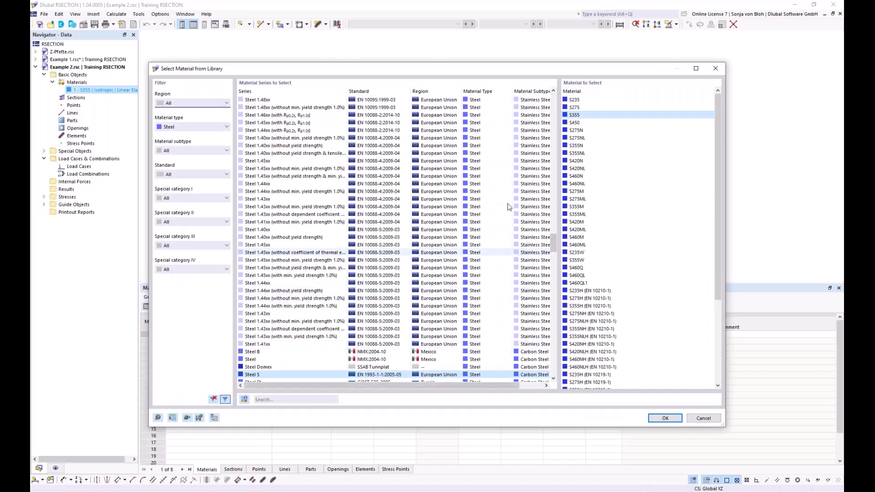
left_click(581, 100)
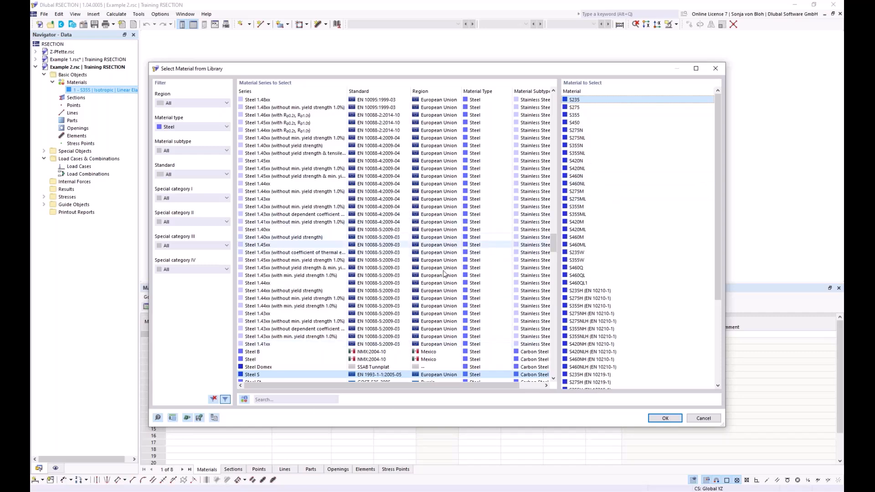
left_click(665, 418)
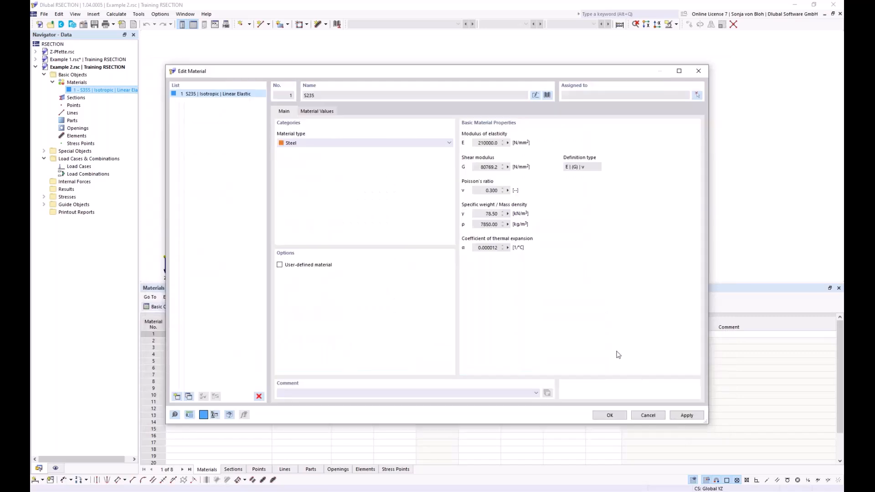
left_click(609, 415)
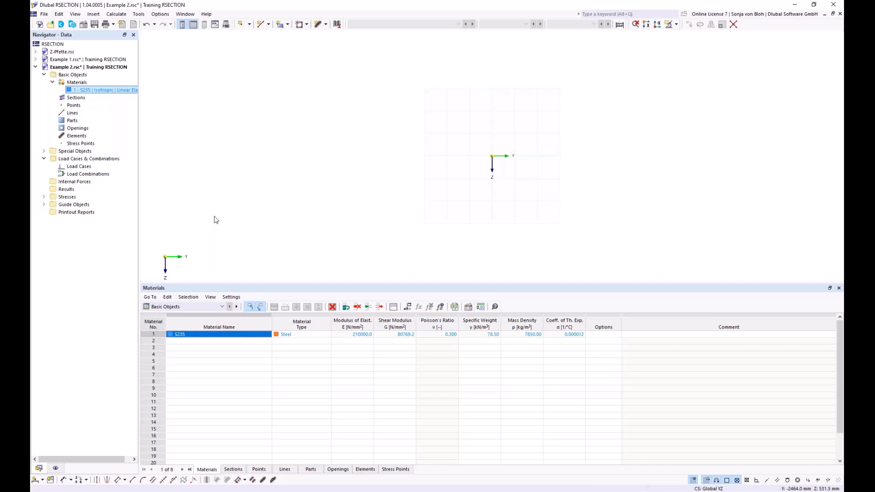
- Start a new section in Example 2 and set its name to HEB 100
right_click(84, 101)
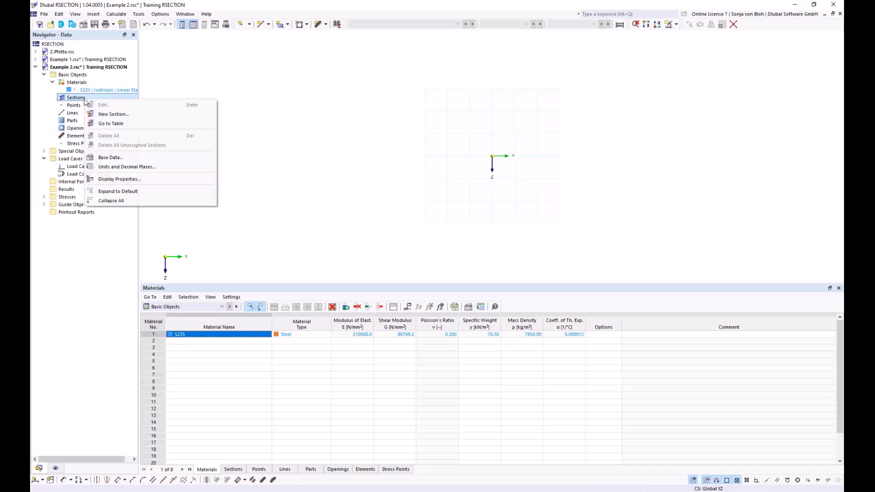
left_click(101, 115)
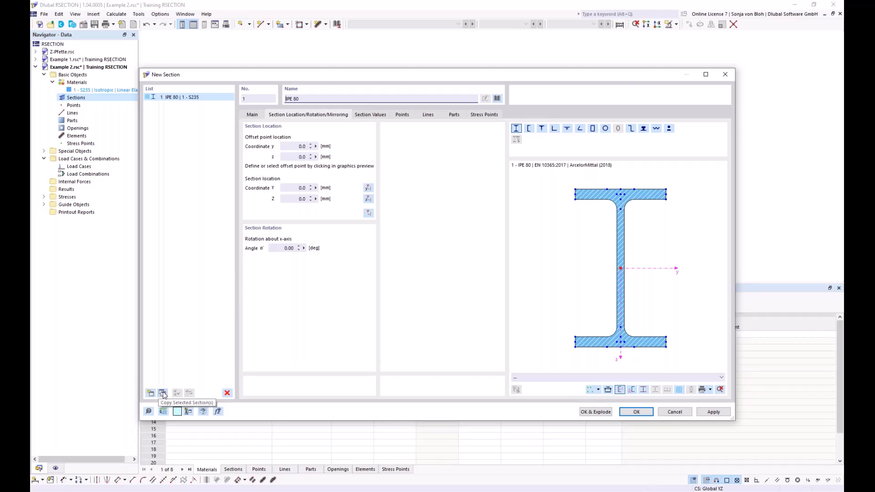
double_click(314, 99)
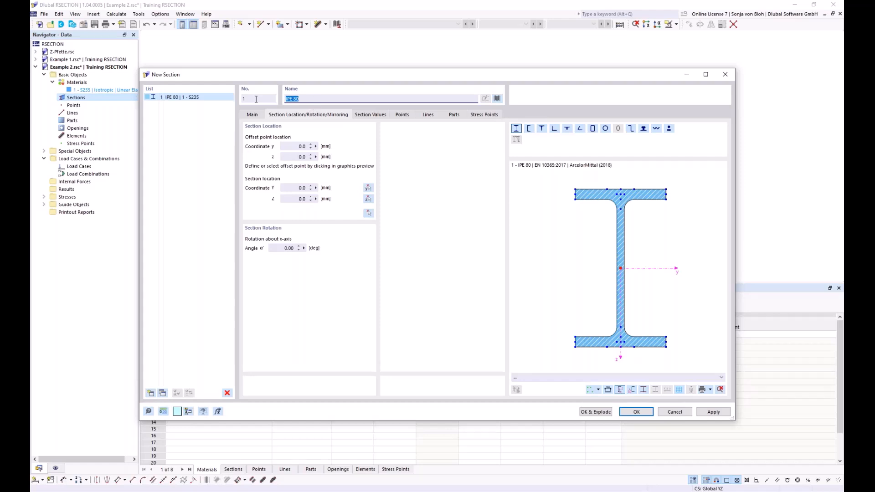
type("HEB")
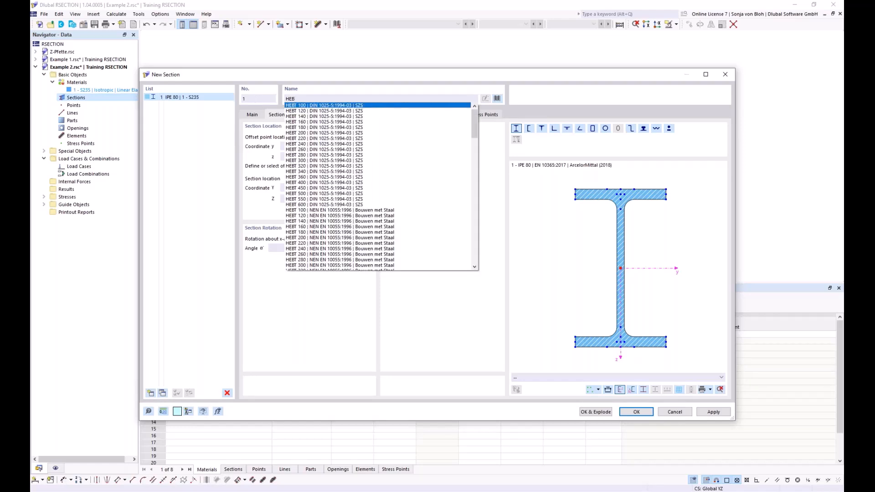
type(" 100")
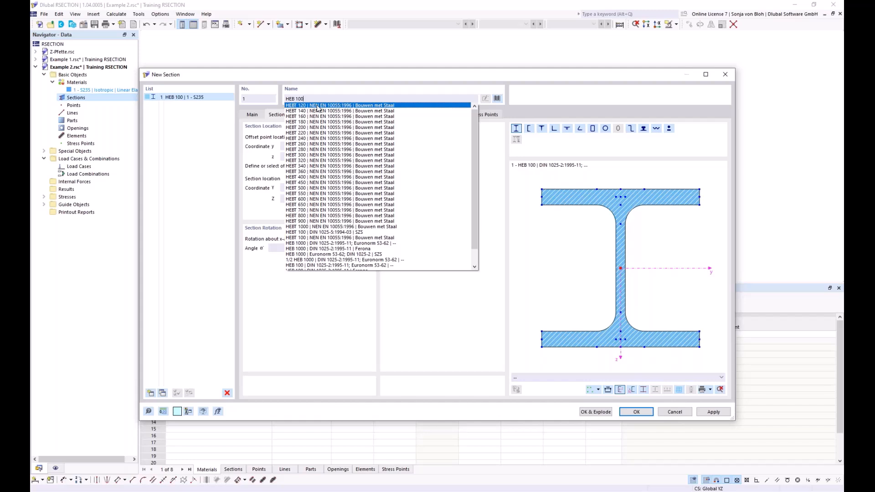
left_click(441, 86)
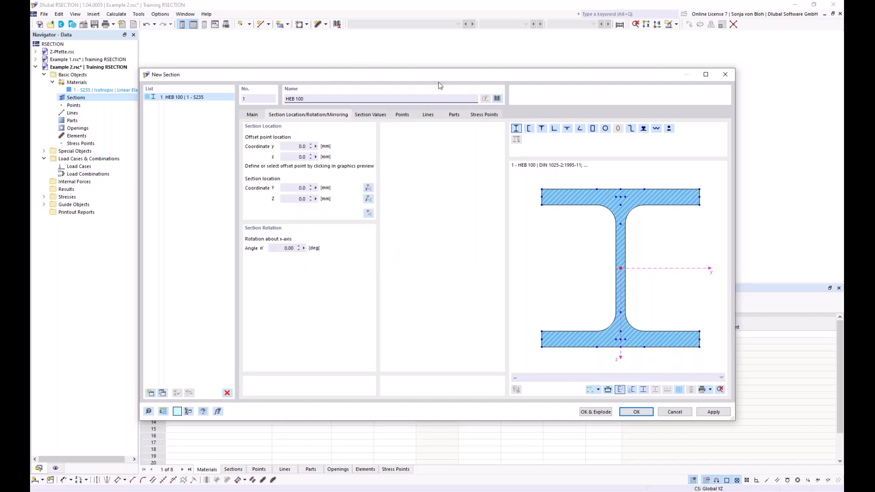
- Replace the new section with the standardized steel angle L 200x150x12 according to DIN EN 10056-1:1998-10 from the section library
left_click(497, 98)
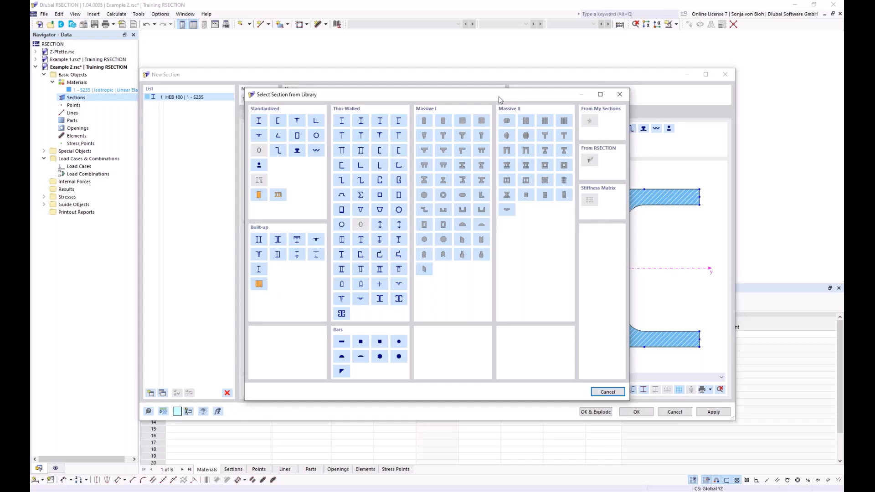
left_click(316, 121)
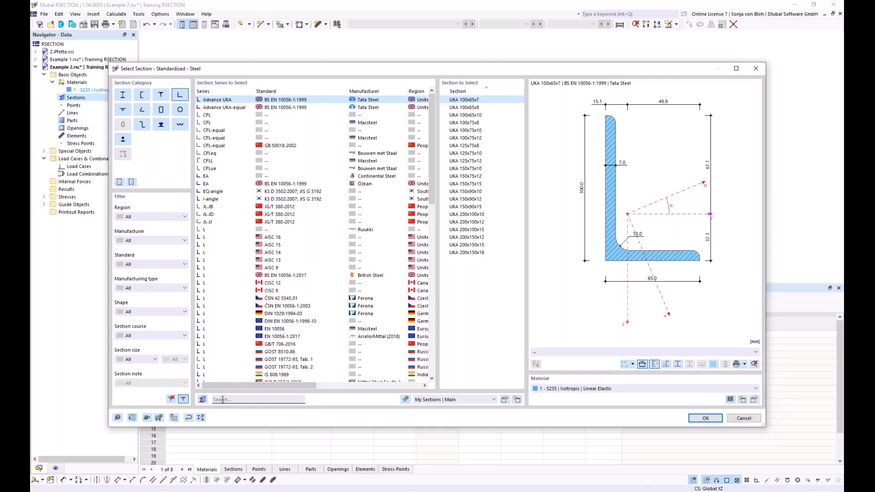
type("l")
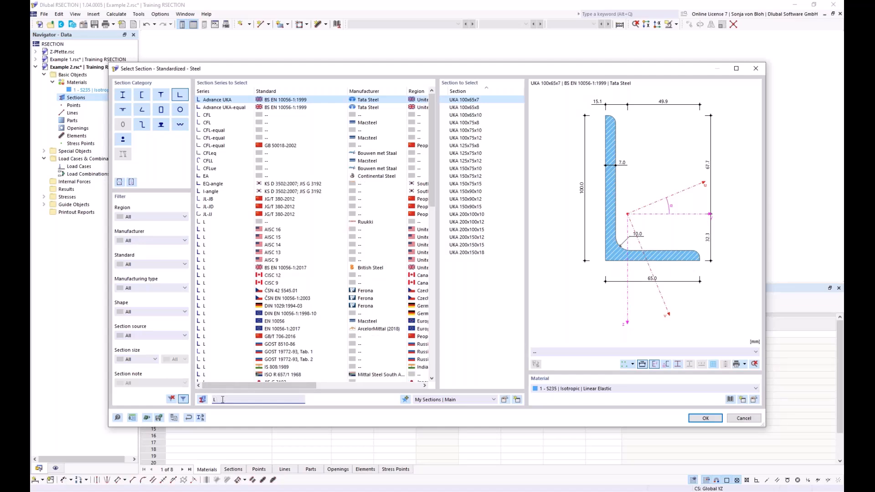
type(" 200")
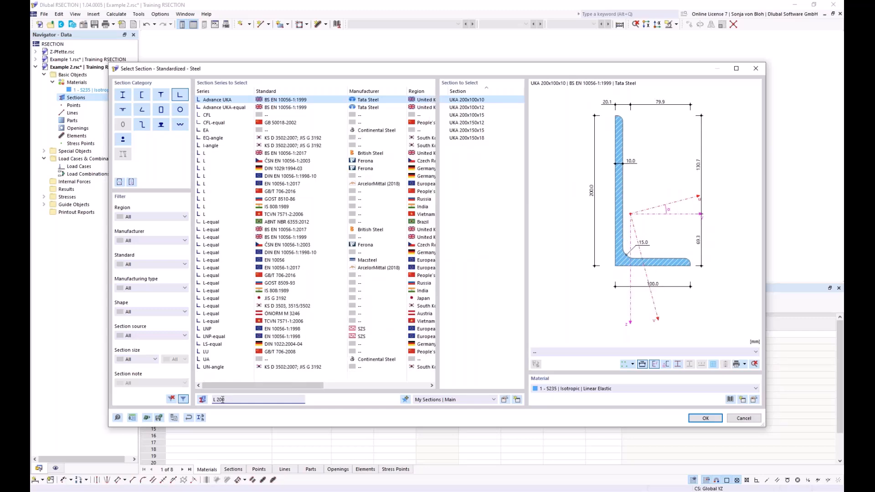
type("x150x")
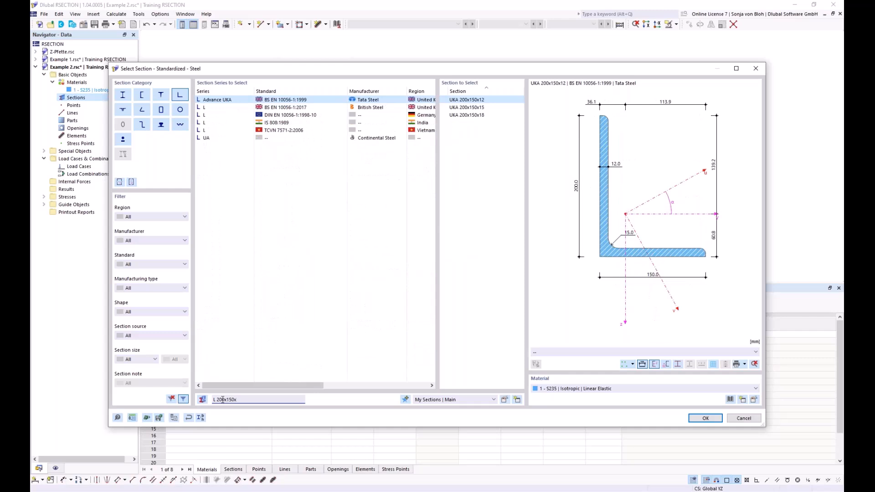
type("12")
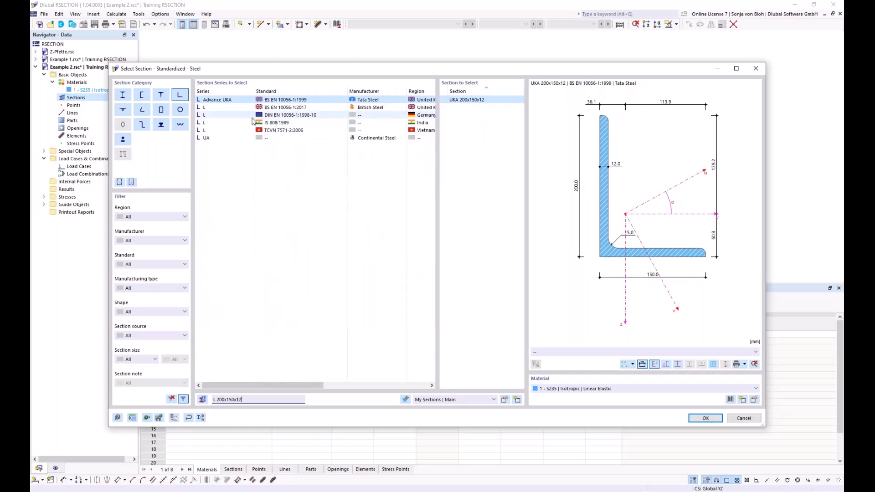
left_click(275, 115)
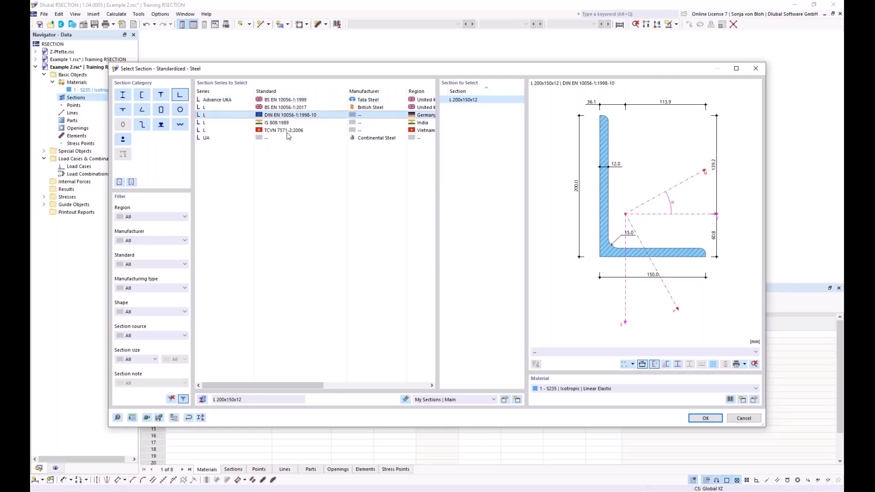
left_click(705, 418)
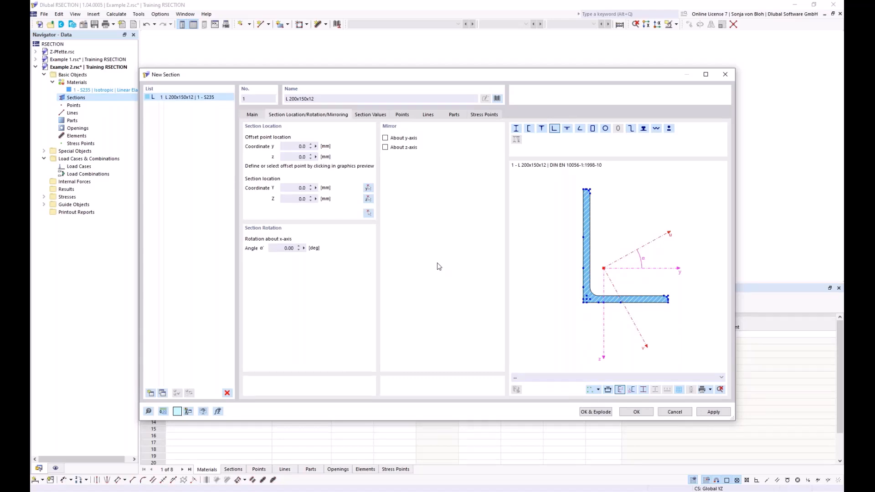
- Mirror the L 200x150x12 section about the y-axis and set its rotation angle to 90°
left_click(385, 138)
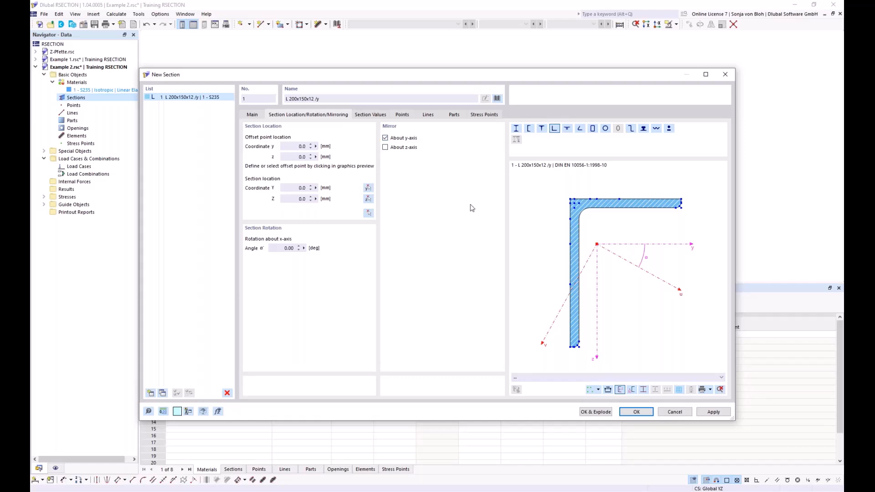
left_click(279, 248)
type("90")
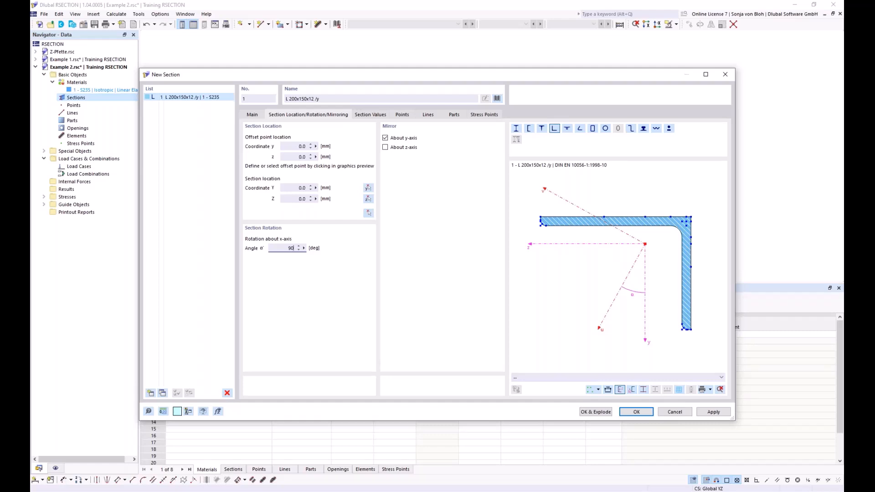
- Use the mid-thickness point at the long leg's free end as the offset point and place the angle section at the origin
scroll(538, 223, "up", 4)
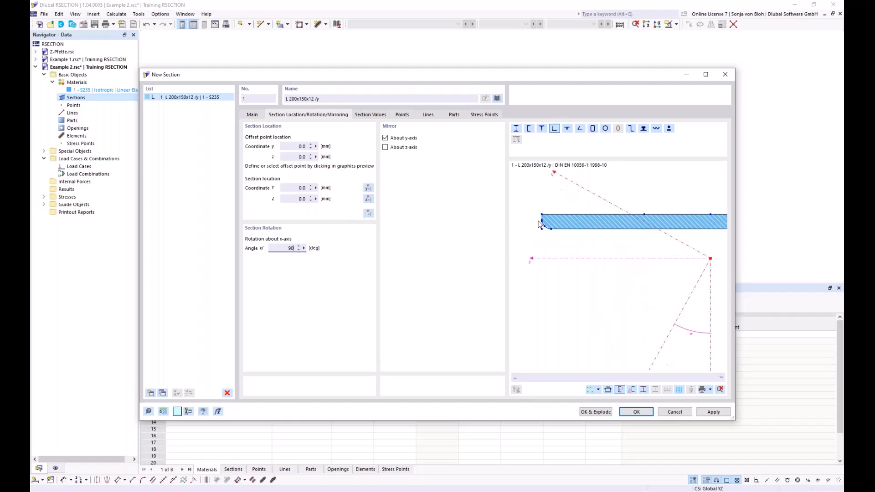
scroll(539, 223, "up", 2)
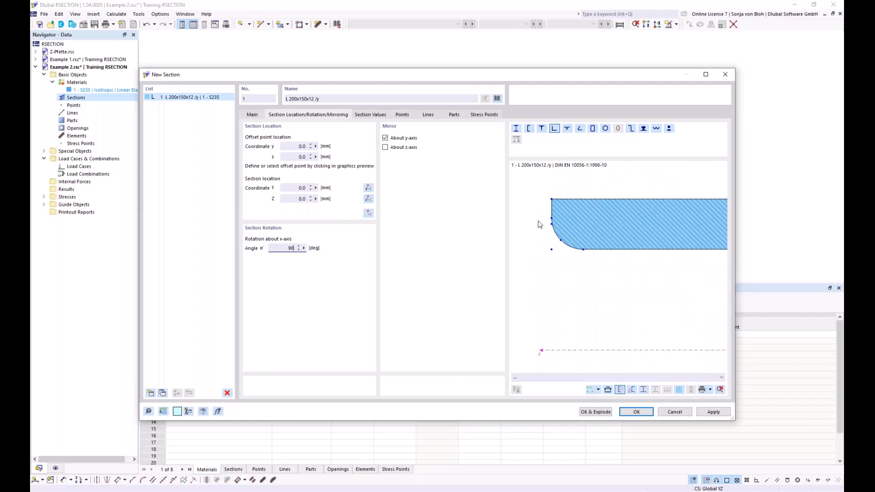
left_click(551, 224)
left_click(369, 213)
scroll(475, 158, "up", 3)
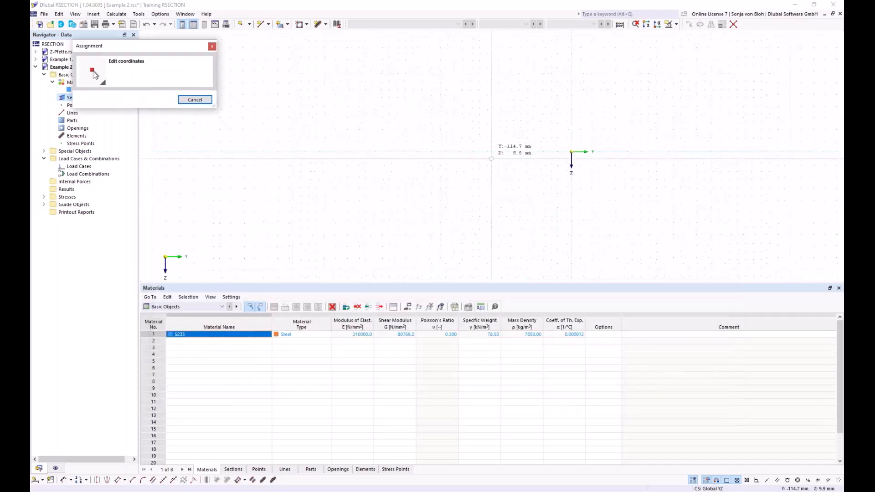
middle_click_drag(517, 182, 368, 211)
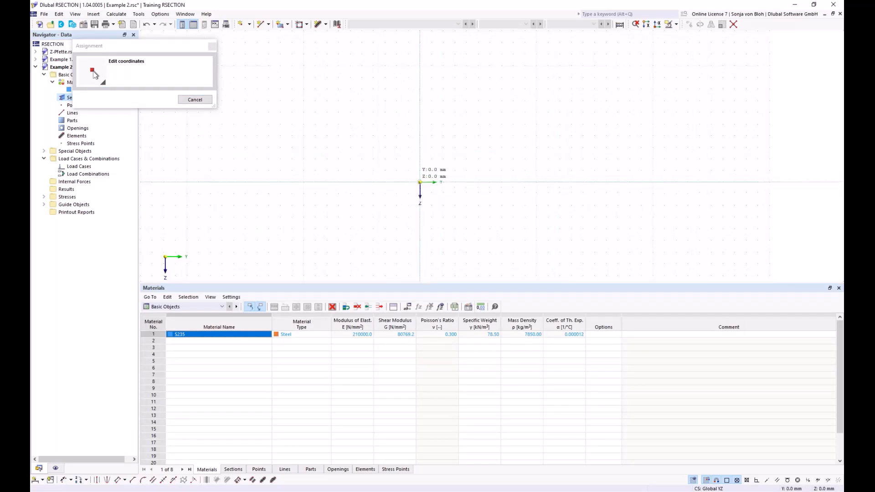
left_click(419, 182)
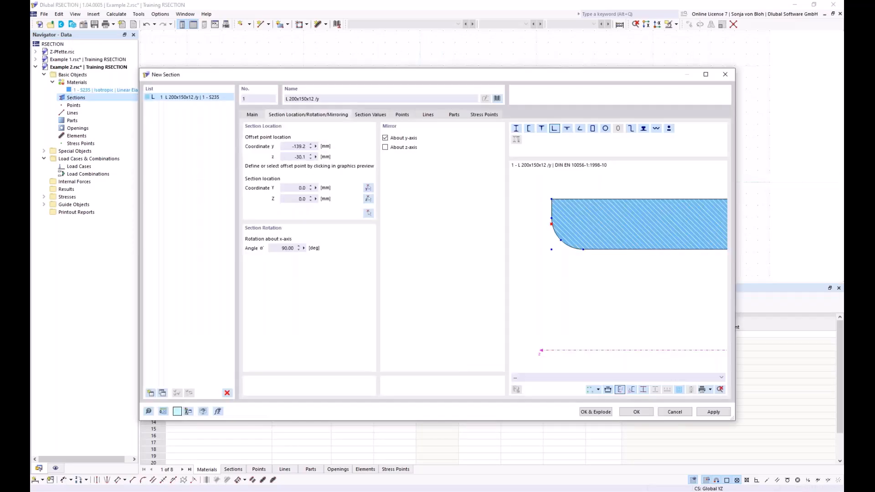
left_click(637, 412)
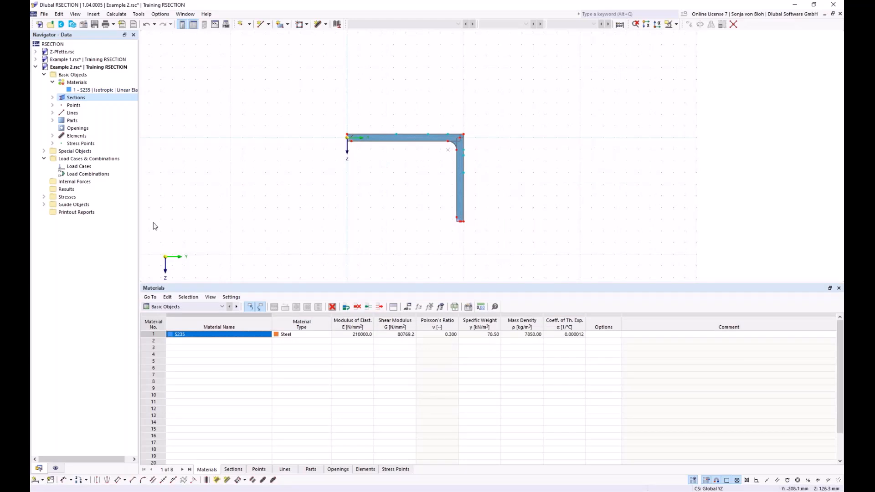
- Examine element 1 and the part generated for the angle, and review the section's location and rotation settings without changing them
left_click(52, 136)
left_click(76, 145)
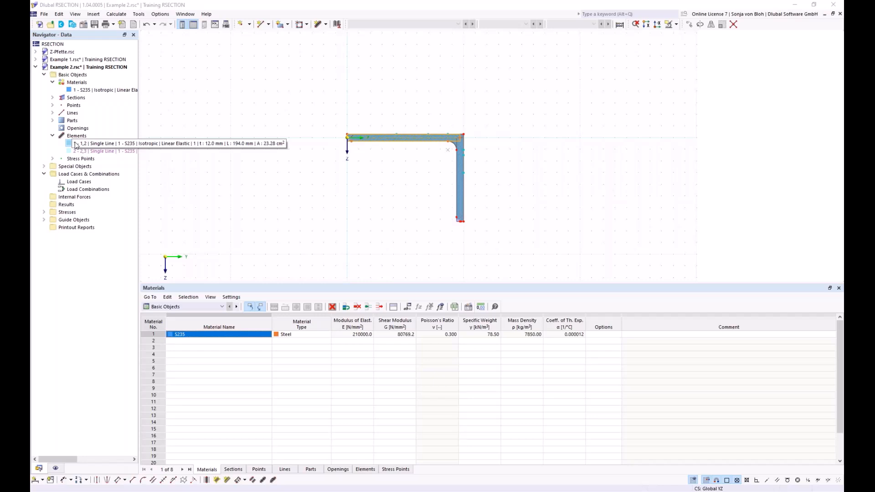
left_click(53, 120)
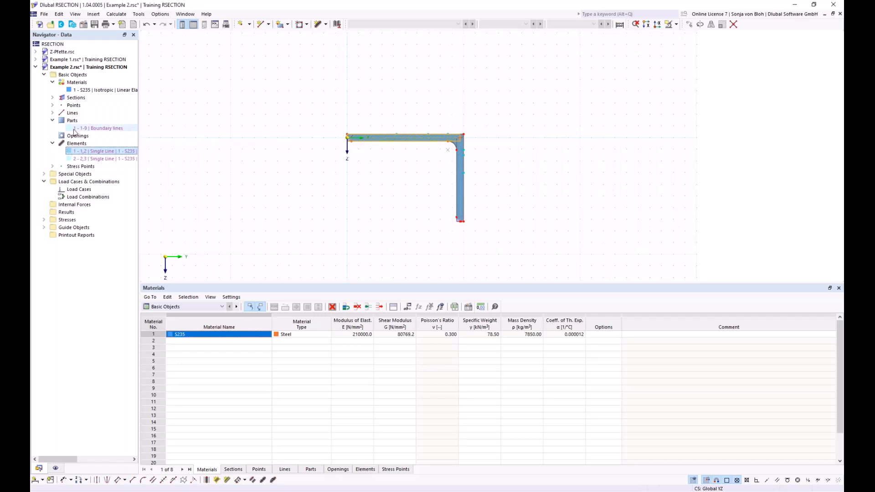
left_click(80, 129)
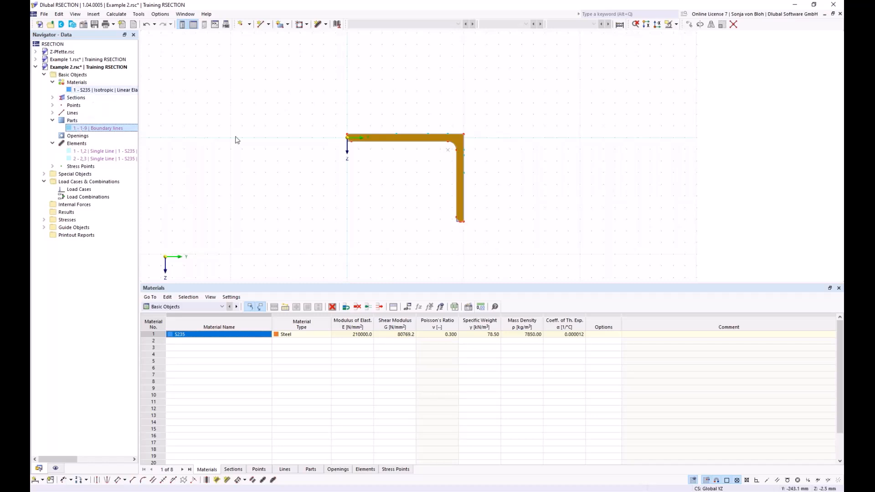
double_click(363, 137)
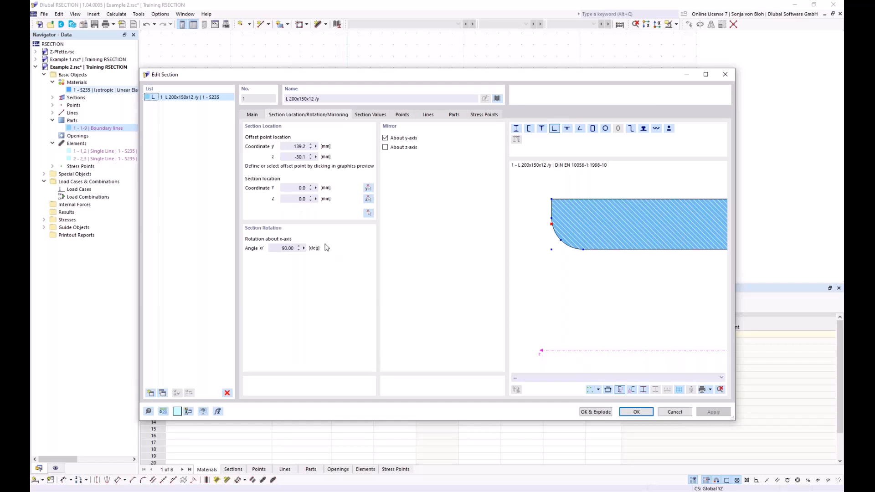
left_click(674, 412)
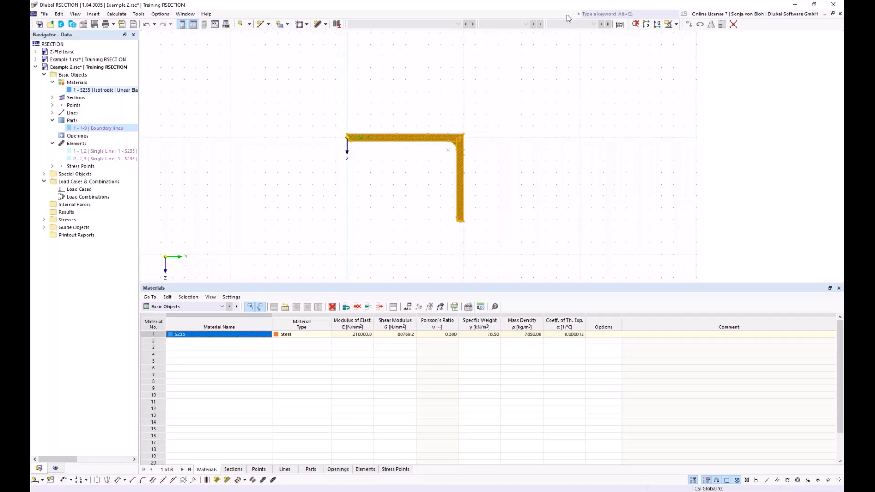
- Explode the L 200x150x12 section into individual editable objects and clear the selection
right_click(392, 139)
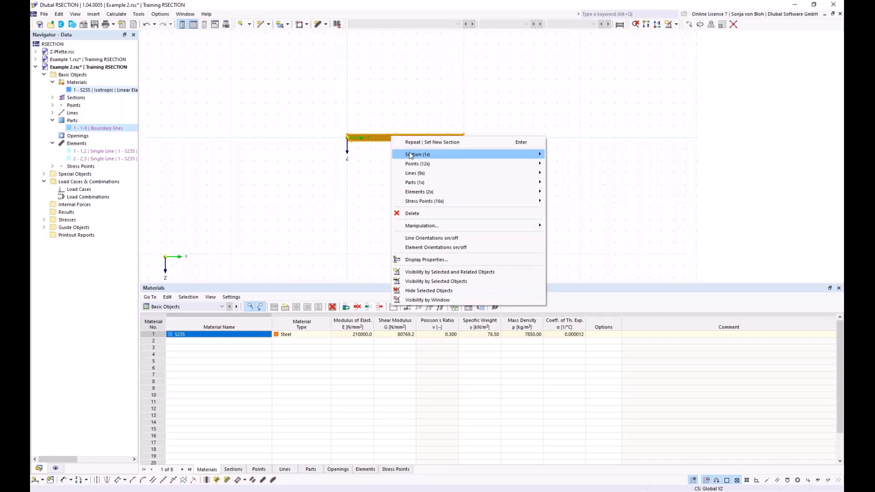
mouse_move(410, 155)
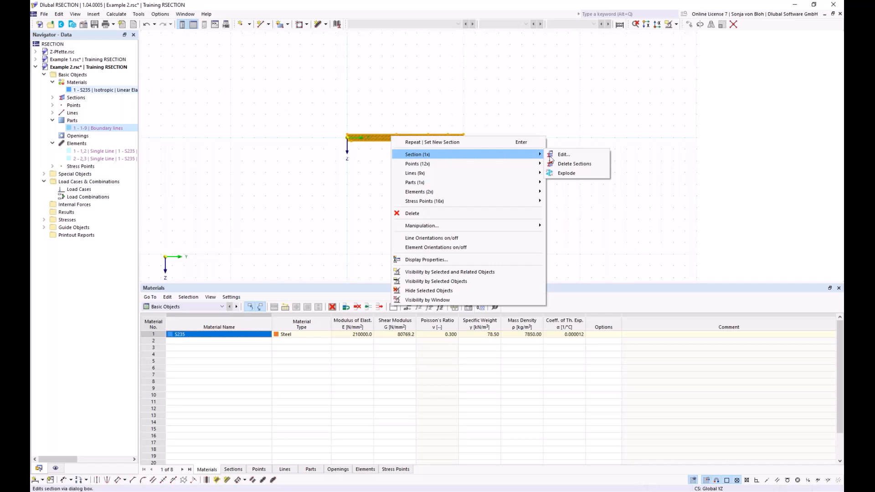
left_click(567, 173)
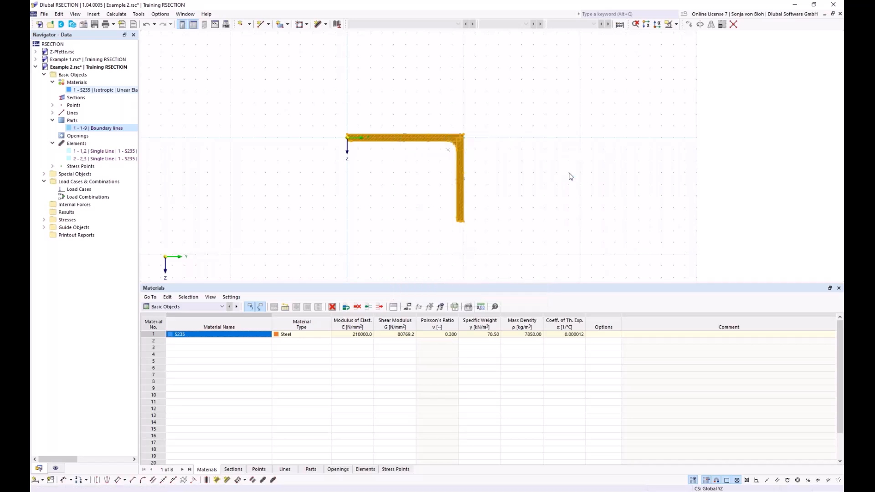
left_click(394, 192)
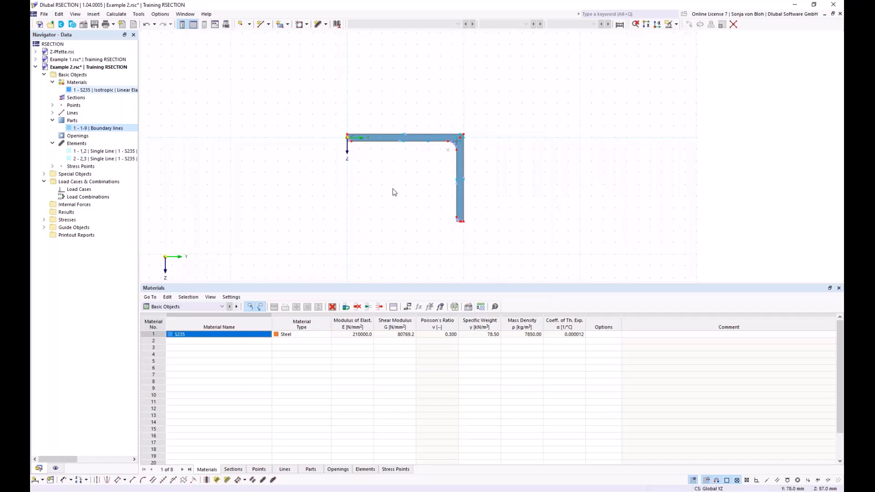
- Delete the part bounded by lines 1-9 that fills the angle section
scroll(318, 132, "up", 5)
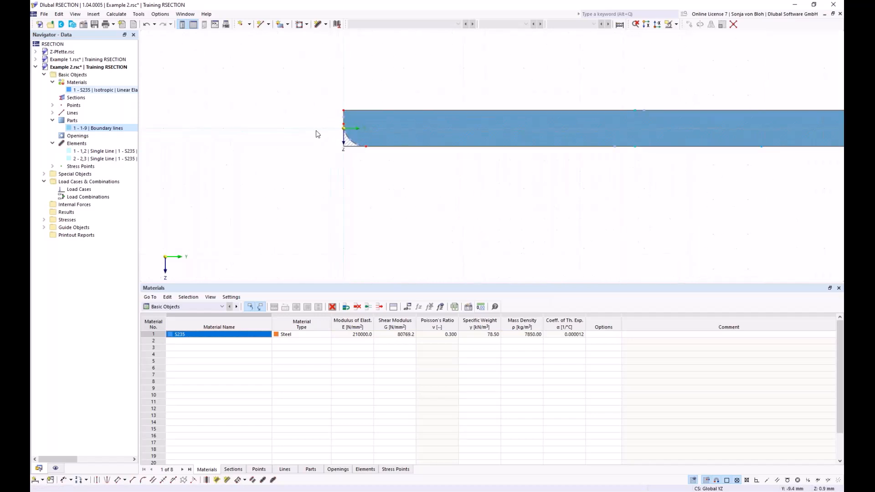
scroll(320, 132, "up", 1)
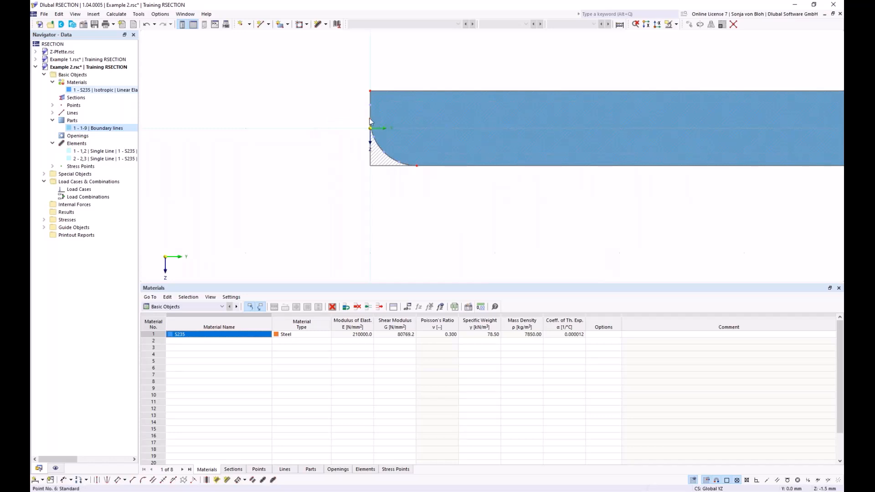
key("Delete")
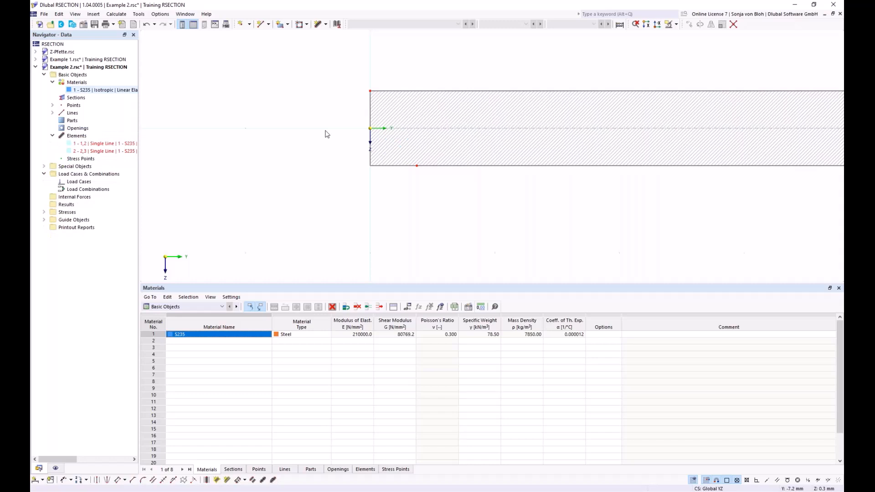
- Start a new single-line element defined by length and direction, with a length of 200 mm and a thickness of 12 mm
scroll(326, 134, "down", 5)
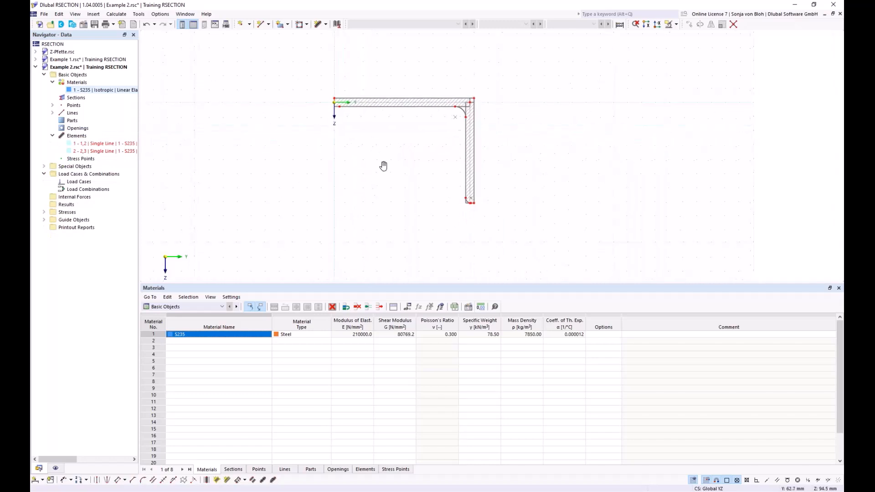
scroll(351, 178, "up", 2)
middle_click_drag(372, 166, 340, 174)
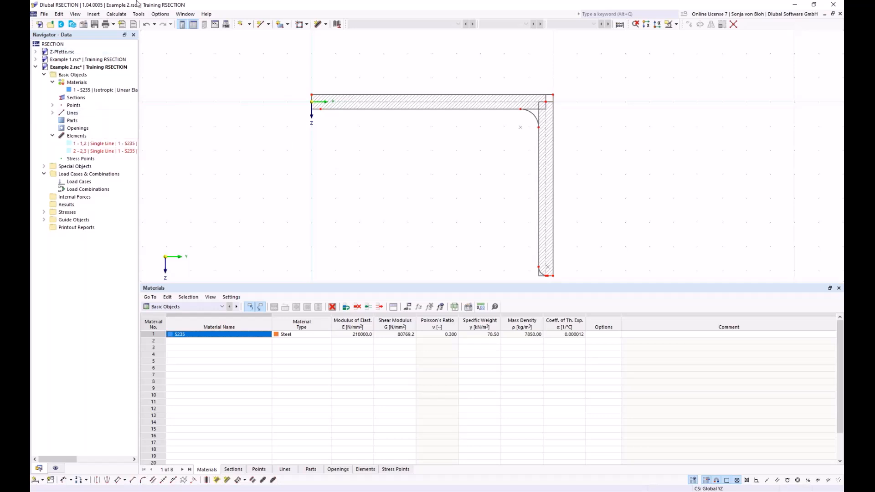
left_click(326, 24)
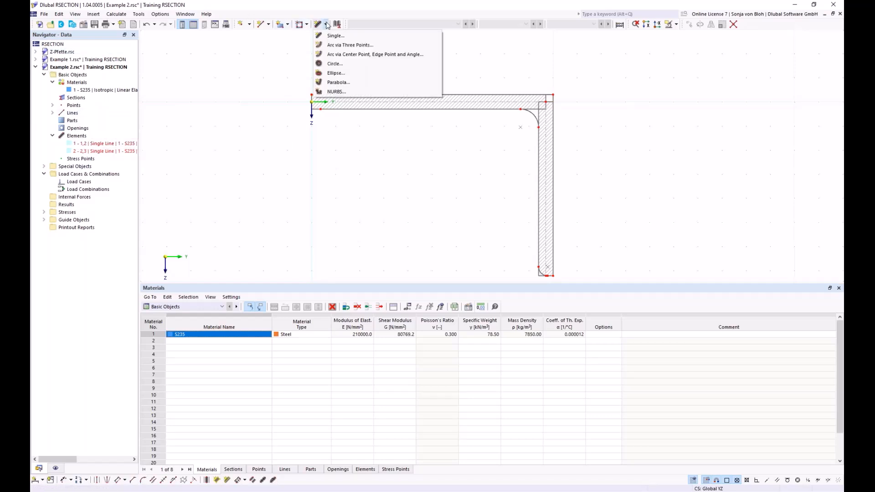
left_click(336, 36)
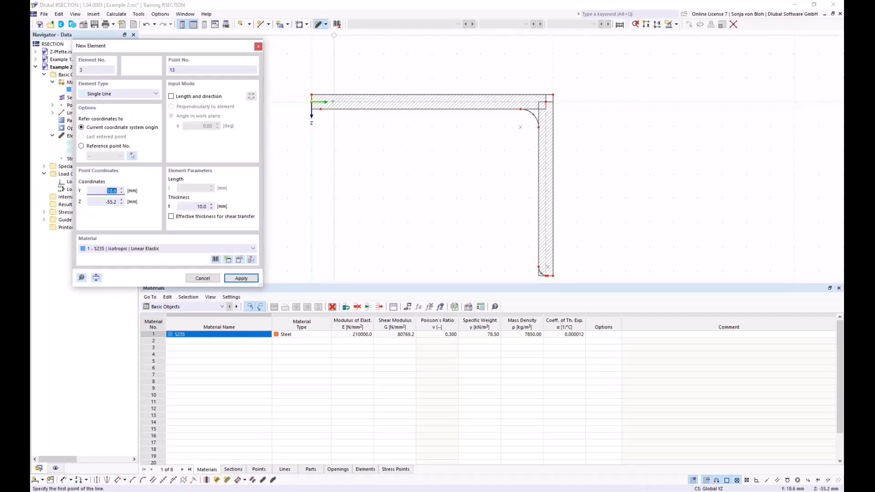
left_click(170, 96)
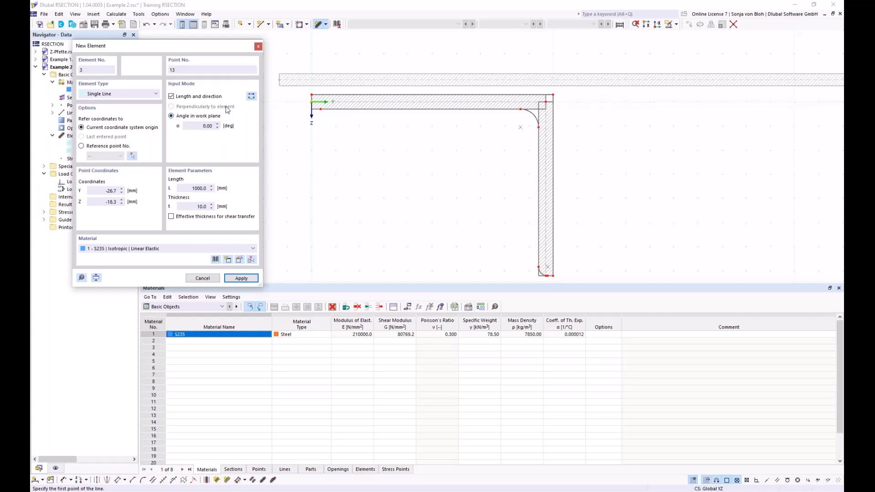
scroll(324, 145, "down", 1)
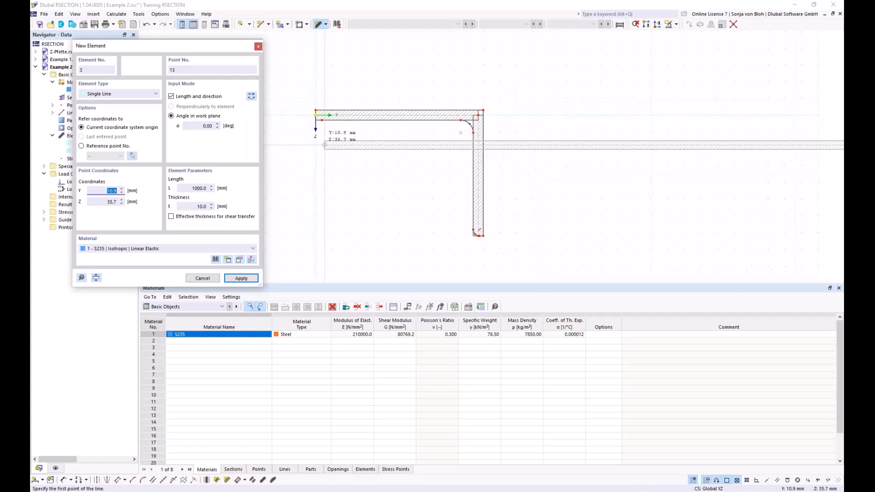
scroll(324, 145, "down", 1)
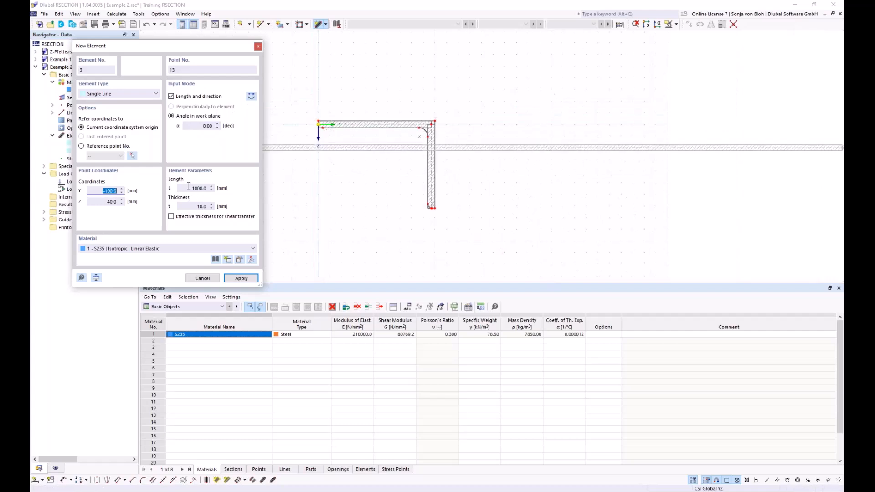
left_click_drag(189, 187, 218, 186)
type("200")
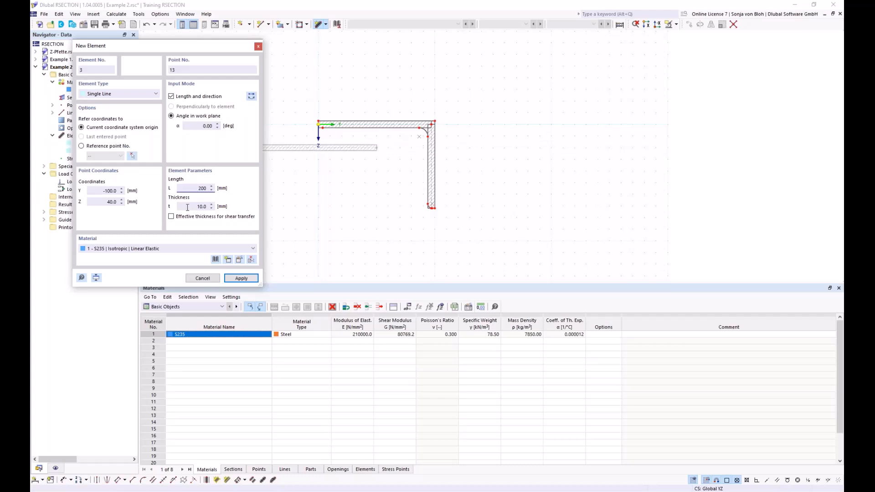
left_click_drag(189, 206, 219, 206)
type("12")
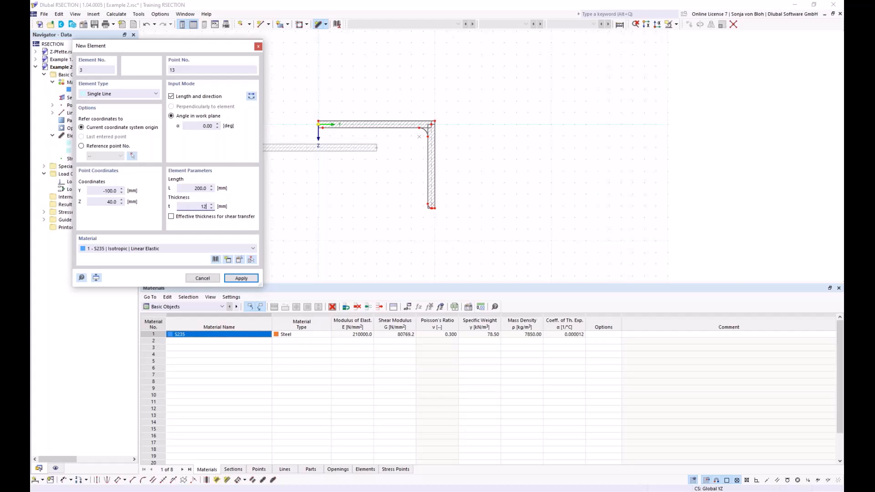
- Reverse the element's direction and attach it to the origin point so it extends horizontally along negative Y
scroll(418, 131, "down", 1)
scroll(405, 119, "up", 3)
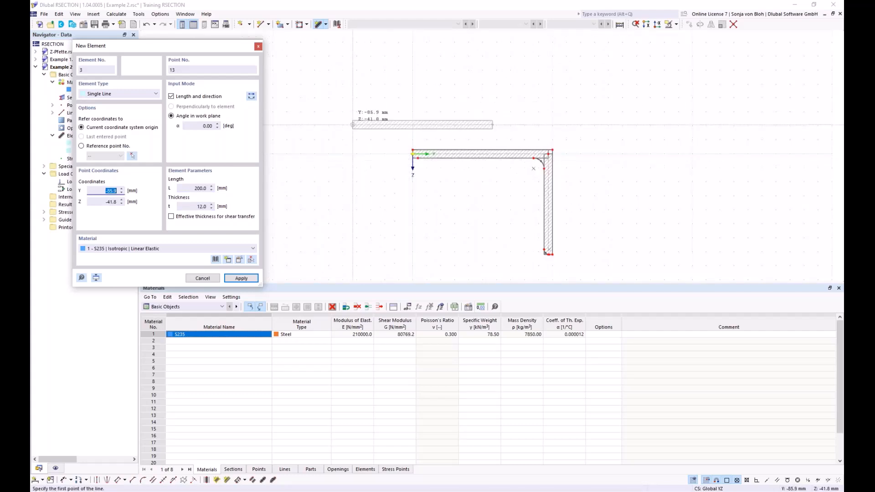
left_click(251, 96)
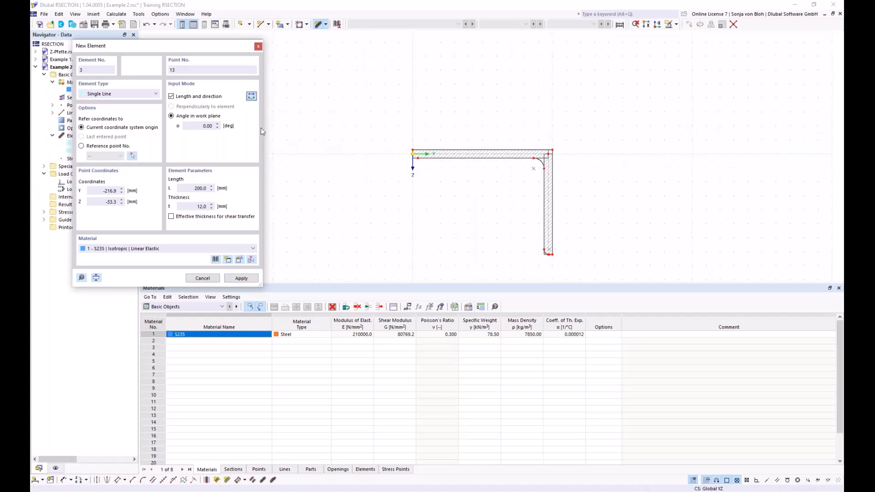
scroll(384, 174, "up", 2)
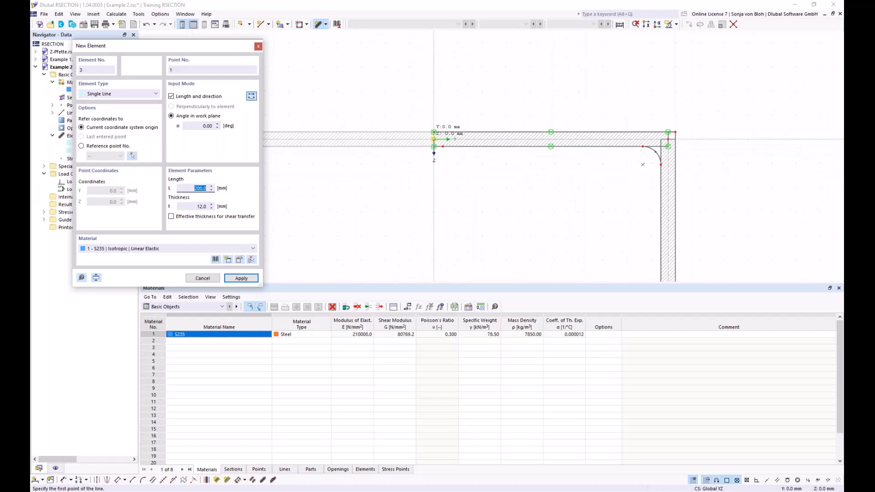
left_click(433, 139)
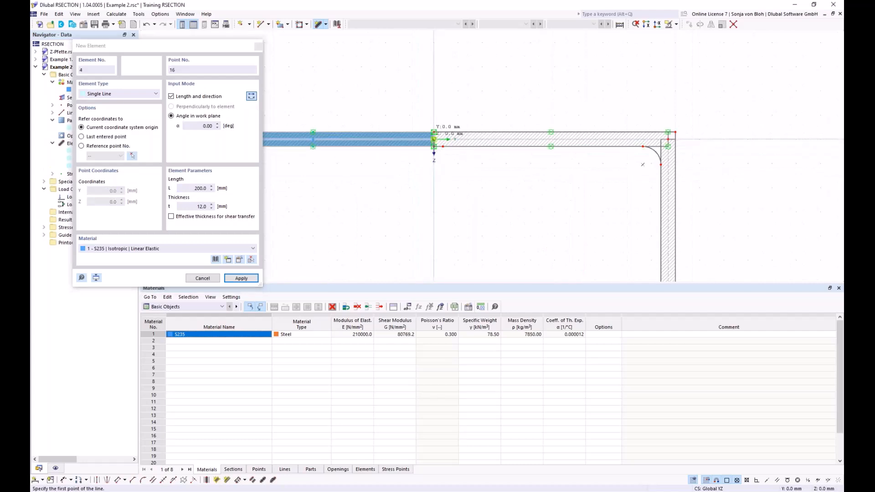
- Set the next single-line element's angle in the work plane to 90° and switch its direction back to unreversed
scroll(472, 191, "down", 3)
middle_click_drag(467, 203, 461, 145)
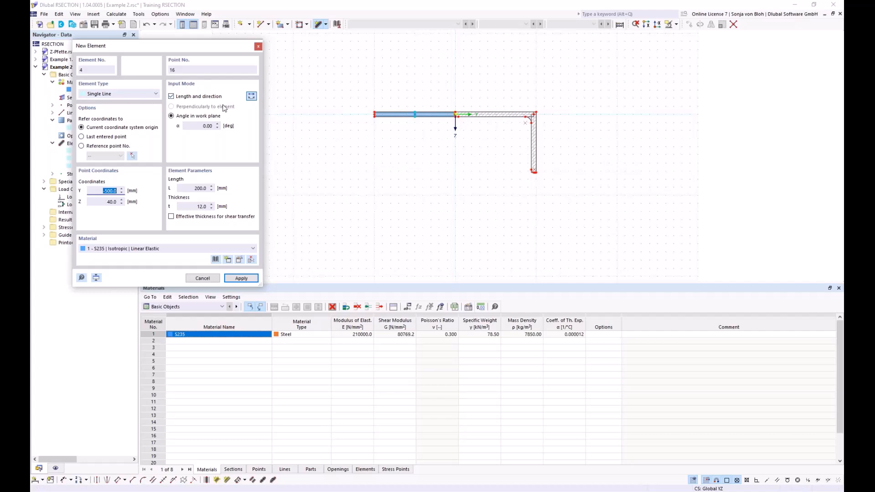
left_click(196, 126)
type("9")
scroll(431, 156, "up", 2)
scroll(430, 156, "down", 2)
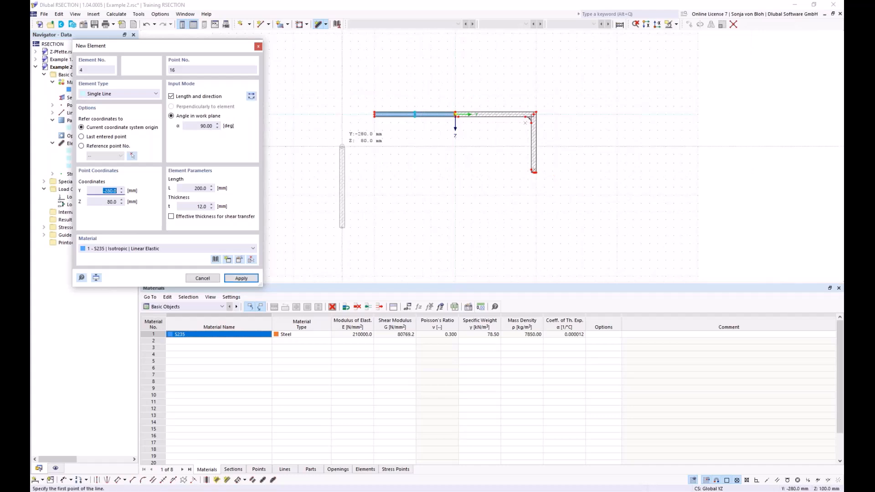
- Place the vertical element downward from the origin point, 400 mm long and 10 mm thick, and finish adding elements
left_click_drag(190, 188, 223, 187)
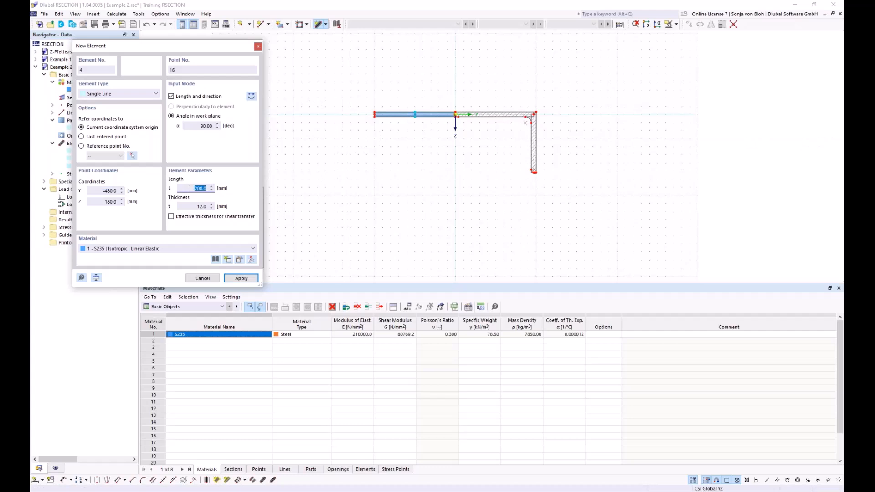
type("400")
key("Tab")
type("10")
scroll(445, 113, "up", 2)
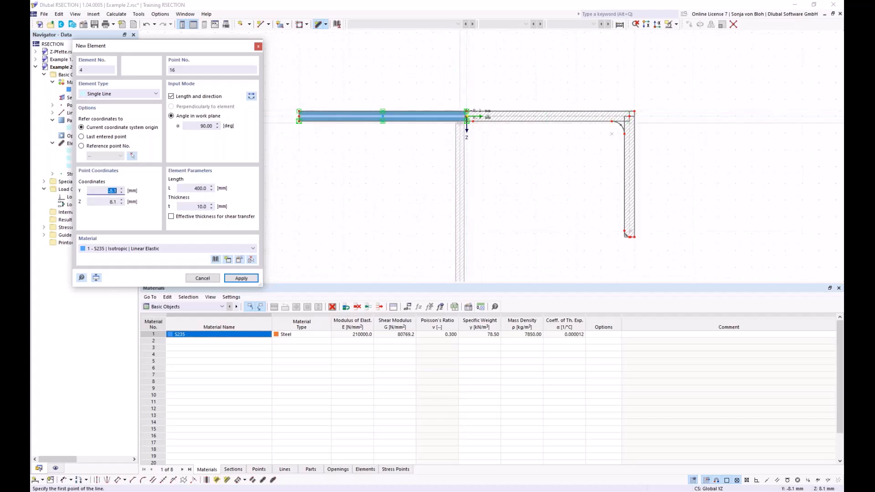
scroll(467, 117, "up", 2)
left_click(473, 110)
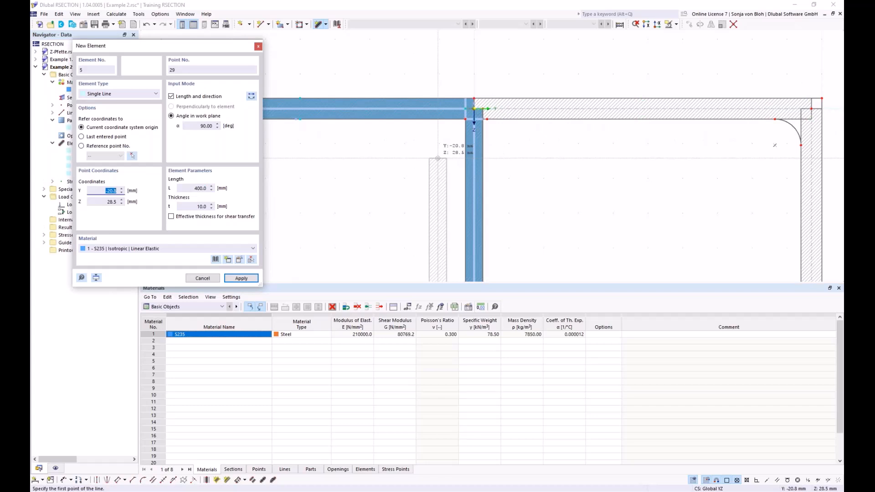
key("Escape")
- Delete the part bounded by lines 22-29 at the junction of the new flange and web
scroll(459, 111, "up", 2)
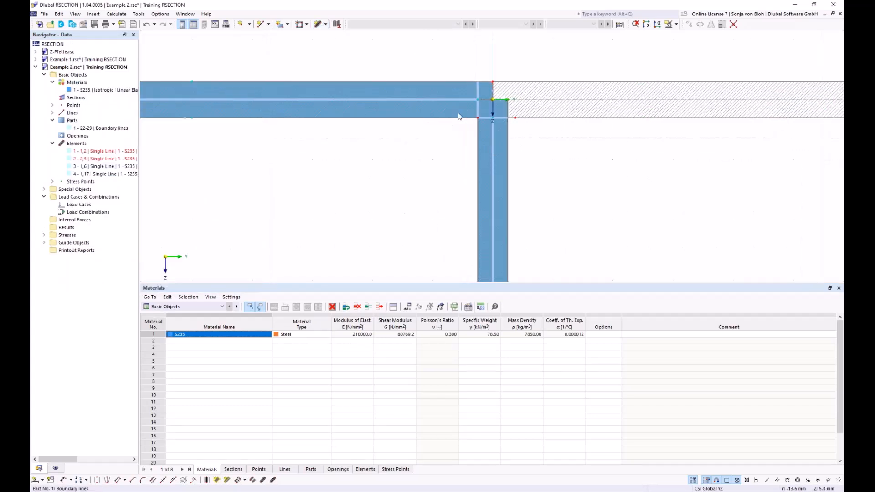
middle_click_drag(435, 144, 411, 167)
scroll(462, 141, "up", 2)
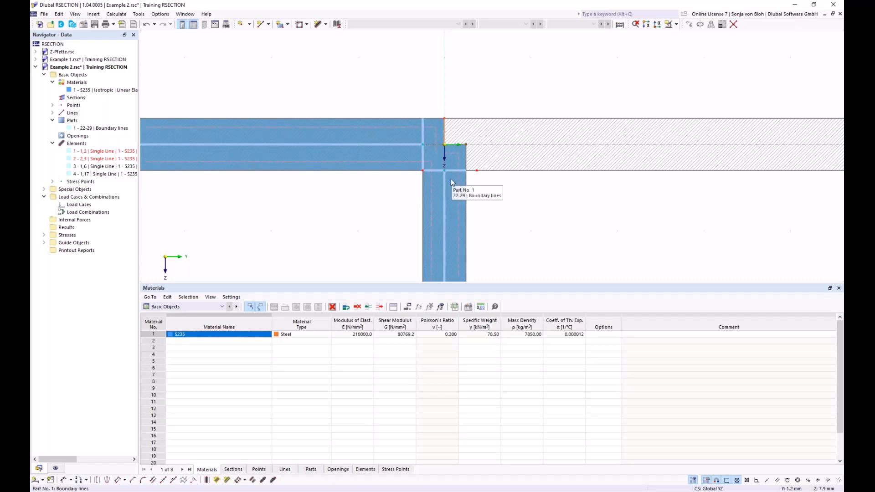
key("Delete")
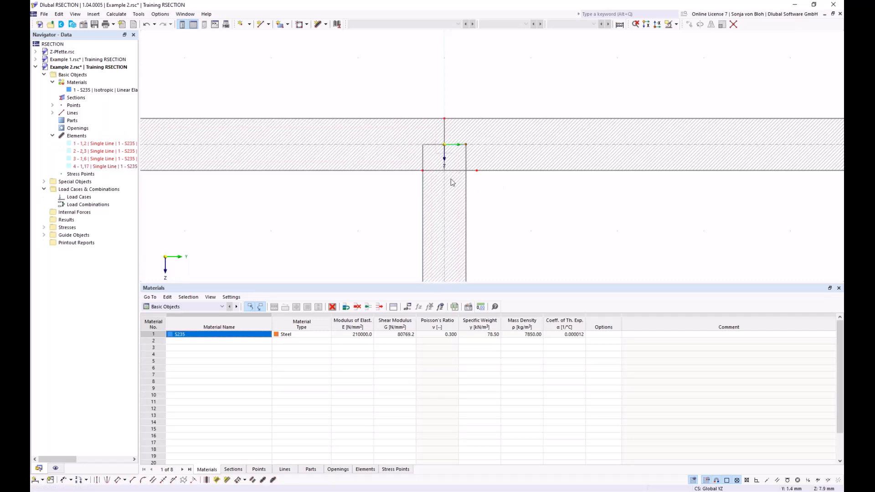
- Set up an angled corner of type Edge and Angle with edge length L1 of 8.5 mm and an angle of 45°
scroll(461, 150, "up", 2)
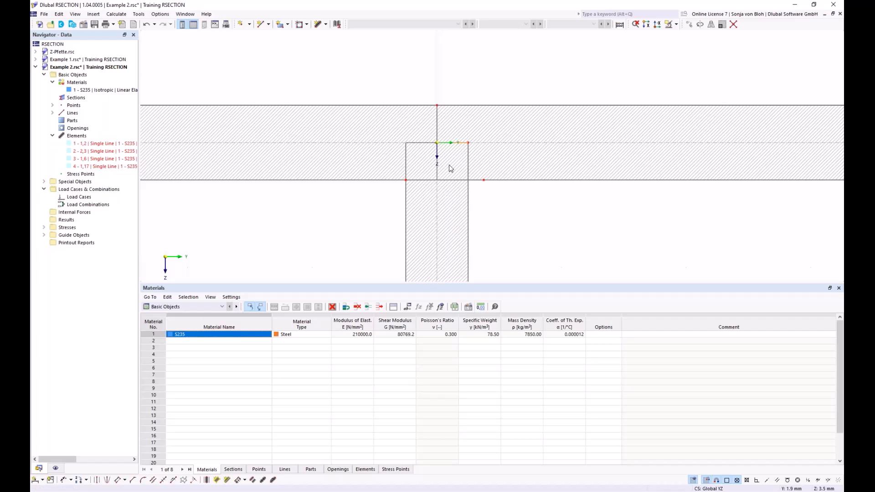
scroll(449, 165, "down", 5)
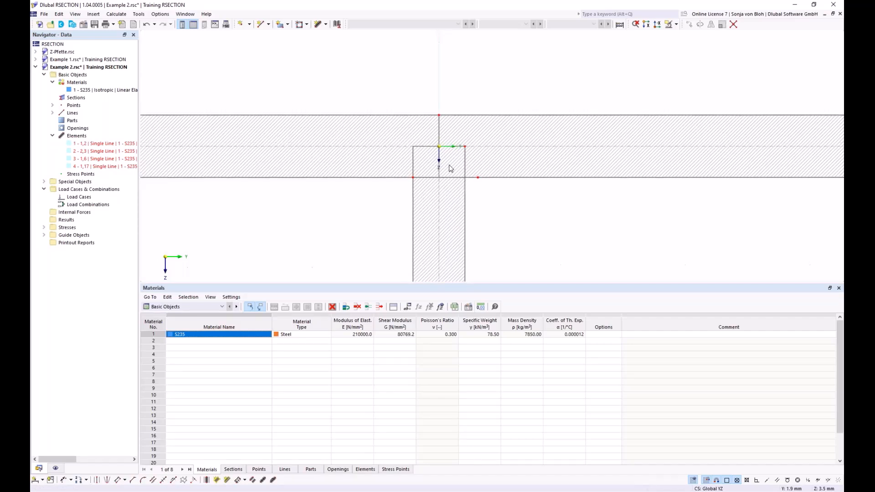
middle_click_drag(404, 197, 396, 154)
scroll(396, 154, "down", 1)
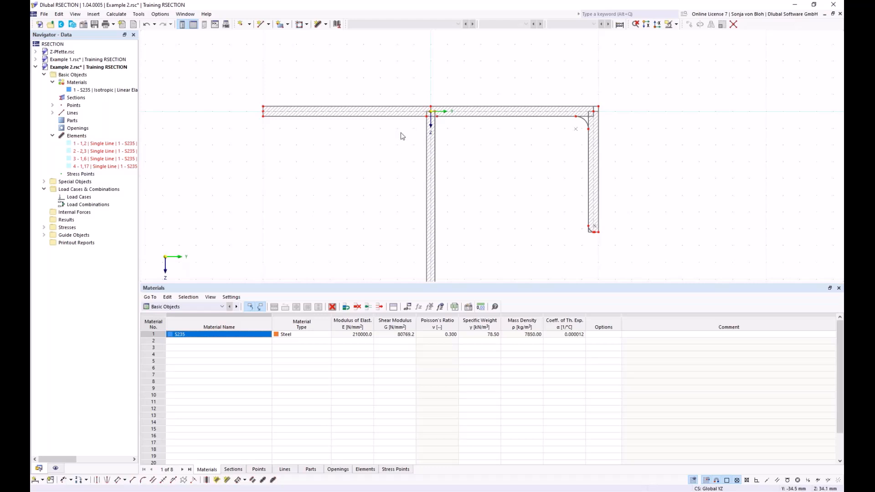
left_click(133, 481)
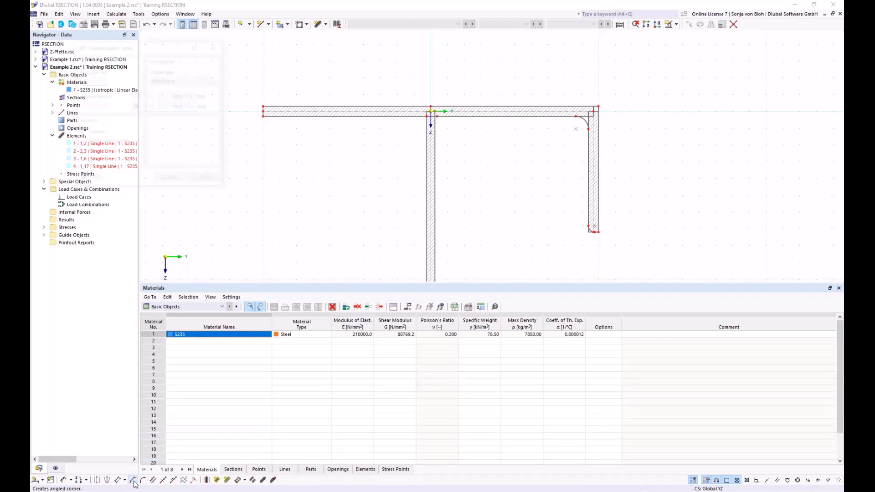
left_click_drag(131, 47, 193, 117)
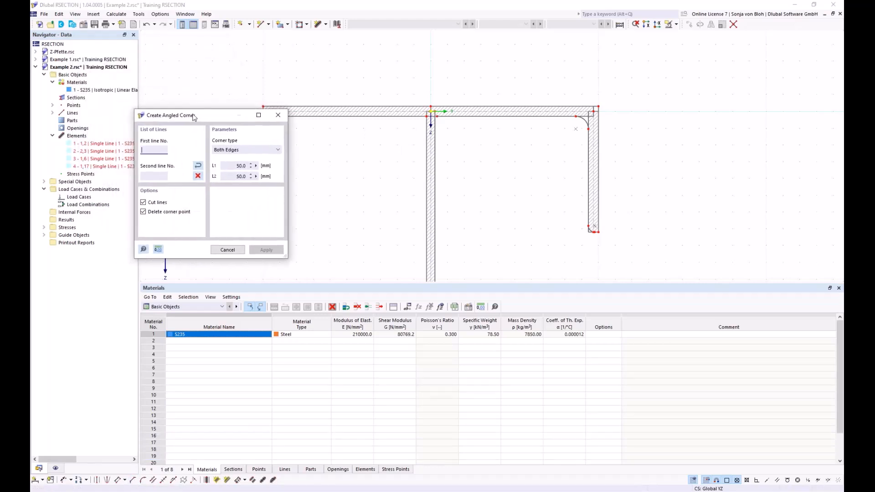
left_click(268, 152)
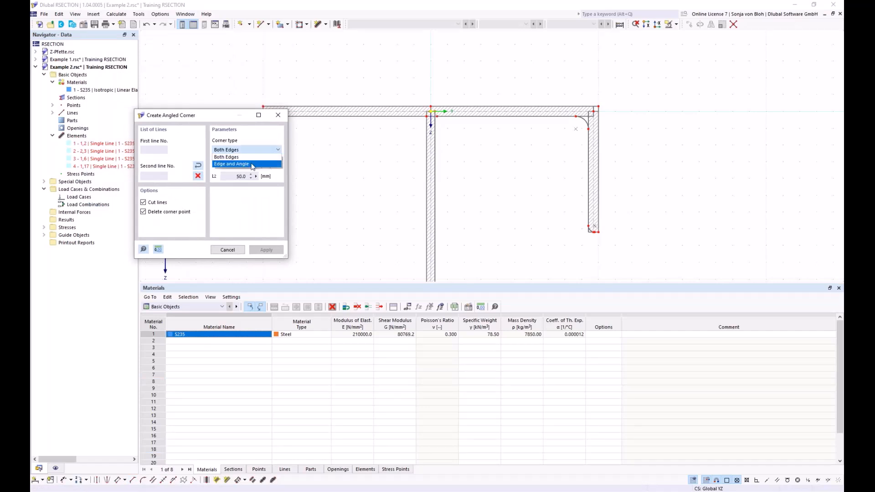
left_click(252, 165)
key("Tab")
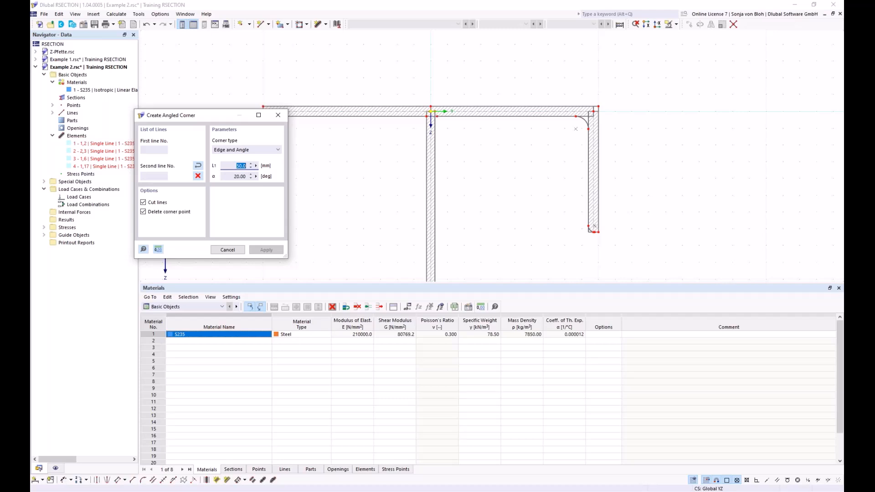
type("5")
type("*sqrt(")
type("2)")
key("Tab")
type("45")
- Create the angled corners on both sides of the web below the flange, between lines 27 and 28 and lines 4 and 22
scroll(401, 116, "up", 3)
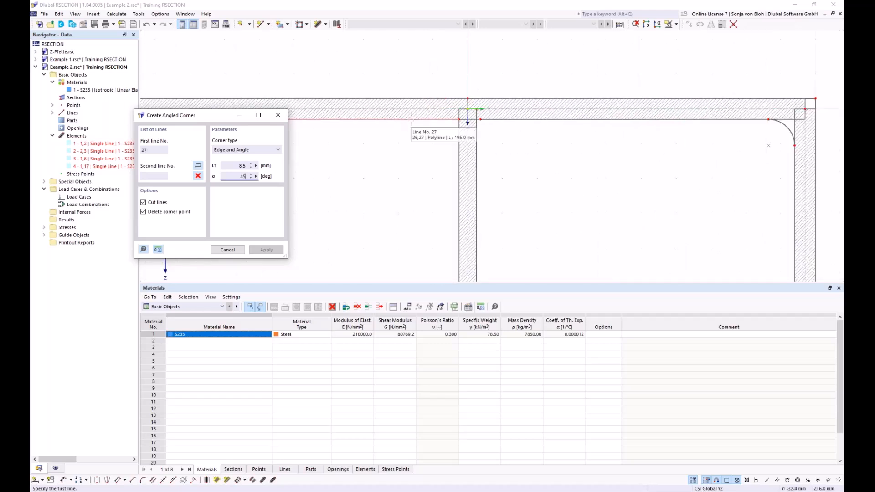
left_click(411, 120)
left_click(459, 164)
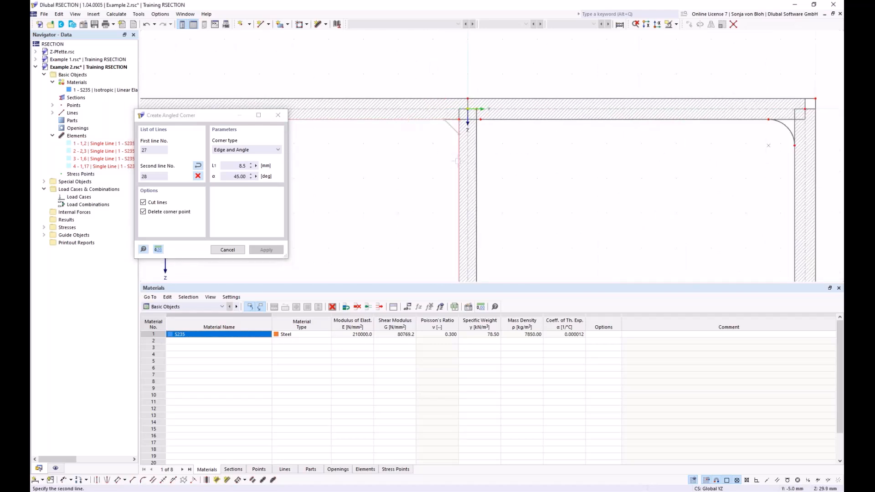
left_click(504, 120)
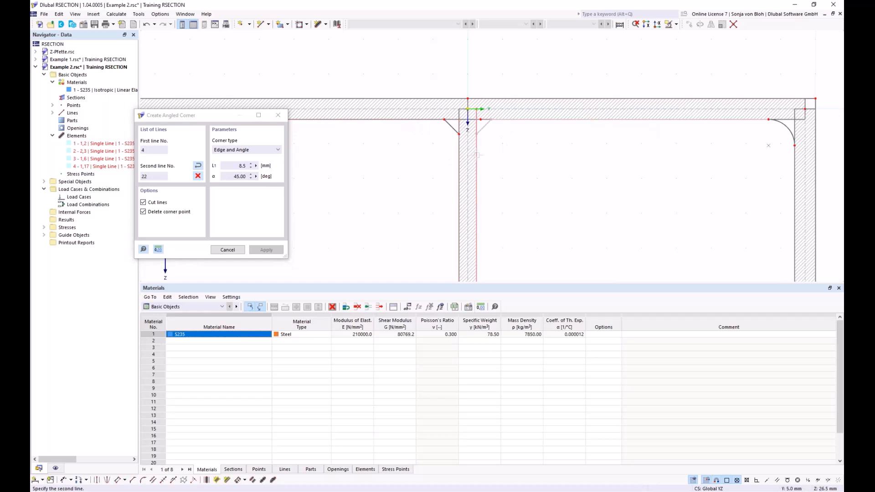
left_click(477, 155)
key("Escape")
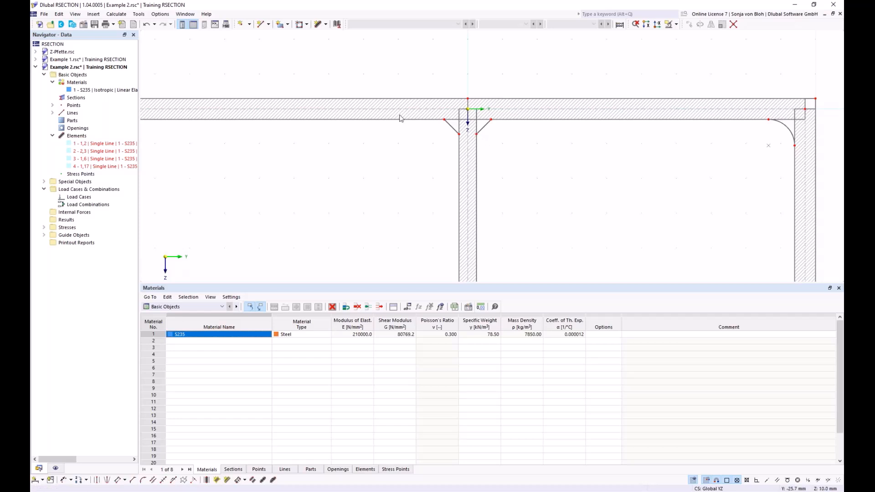
- Create a part from boundary lines with material S235, using the closed outline of the whole section around the flange, web and angle
scroll(354, 142, "down", 3)
middle_click_drag(342, 173, 324, 120)
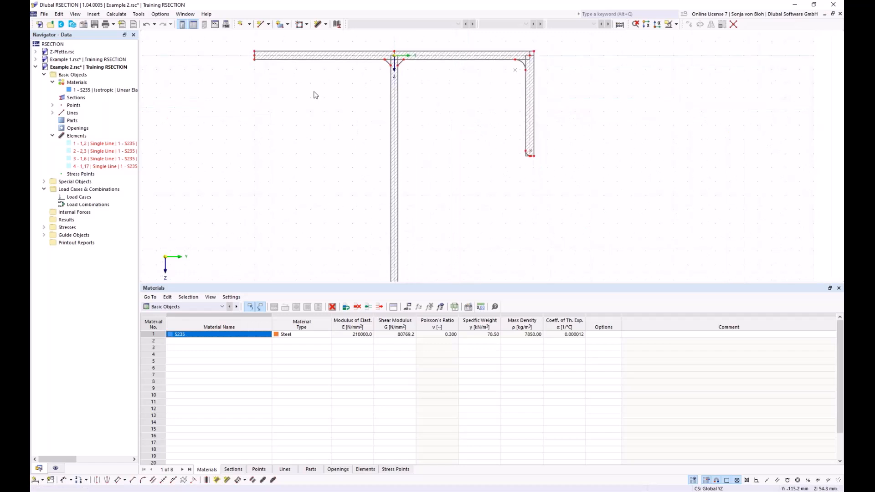
left_click(287, 25)
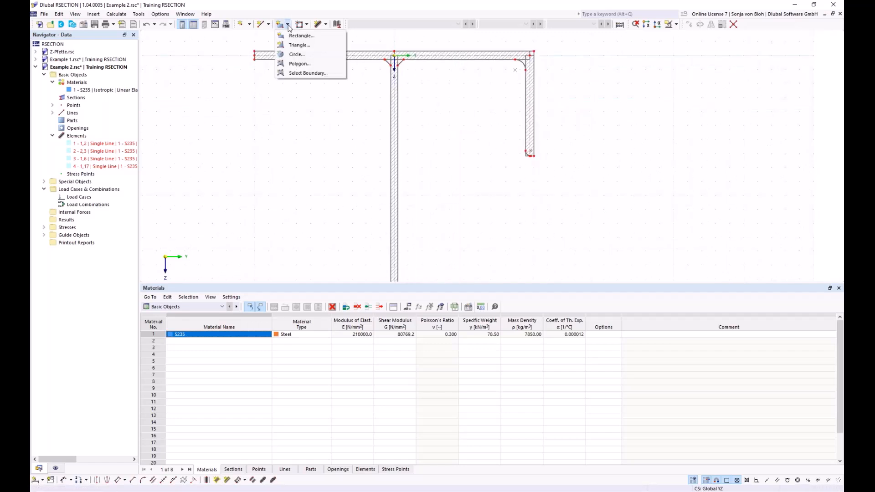
left_click(298, 73)
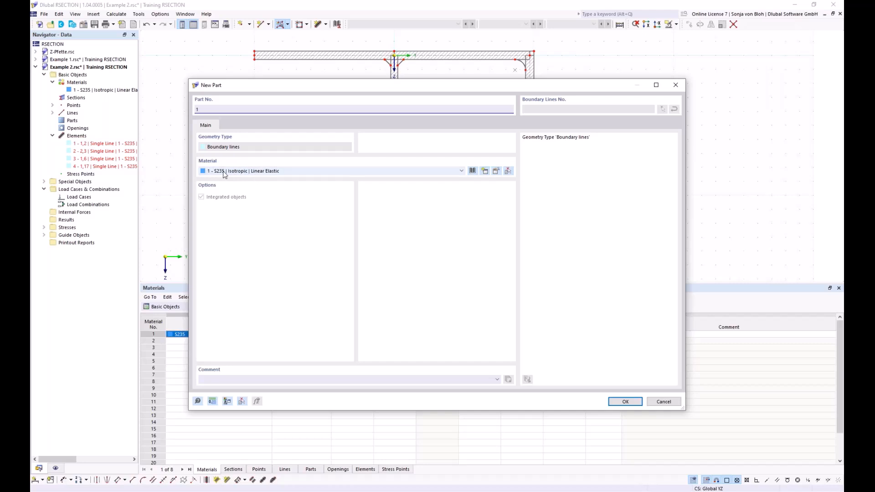
left_click(621, 402)
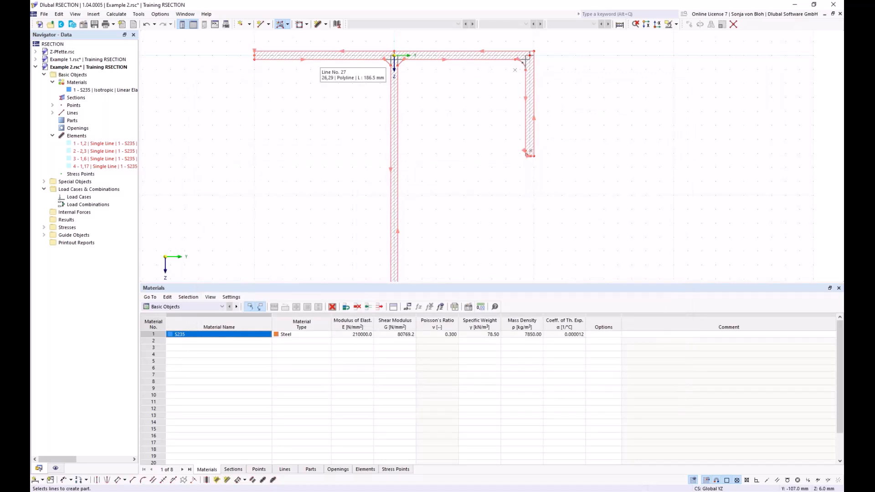
left_click(388, 59)
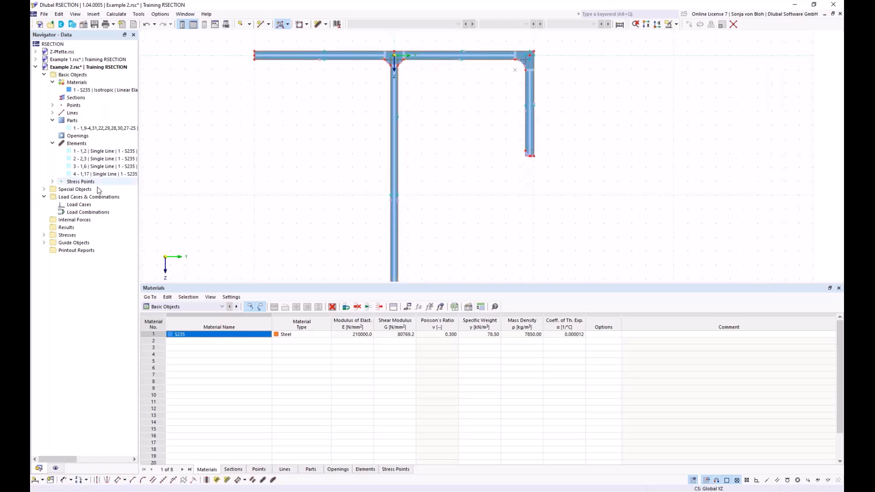
- Create two load cases of the Permanent action category, LC1 named N and LC2 named M
right_click(73, 204)
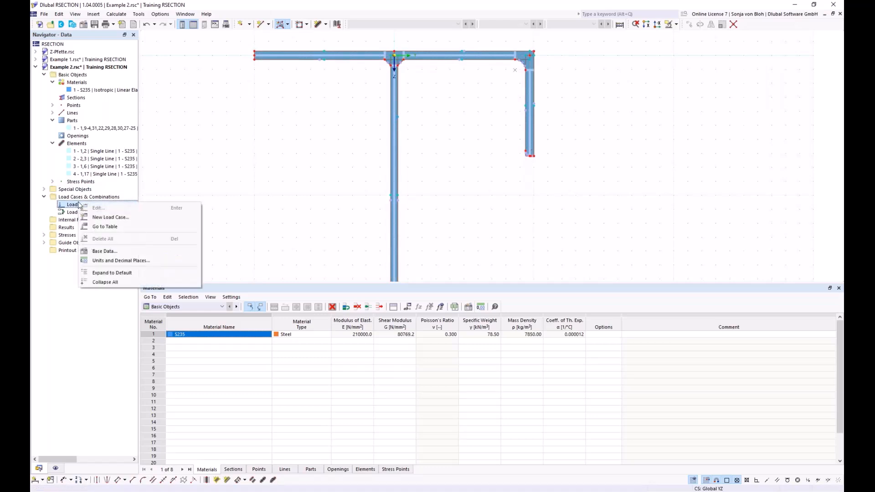
left_click(106, 218)
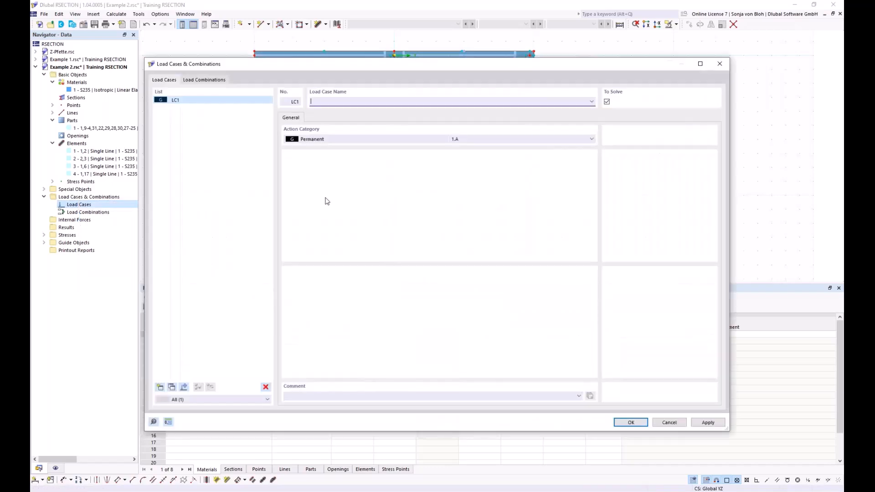
type("N")
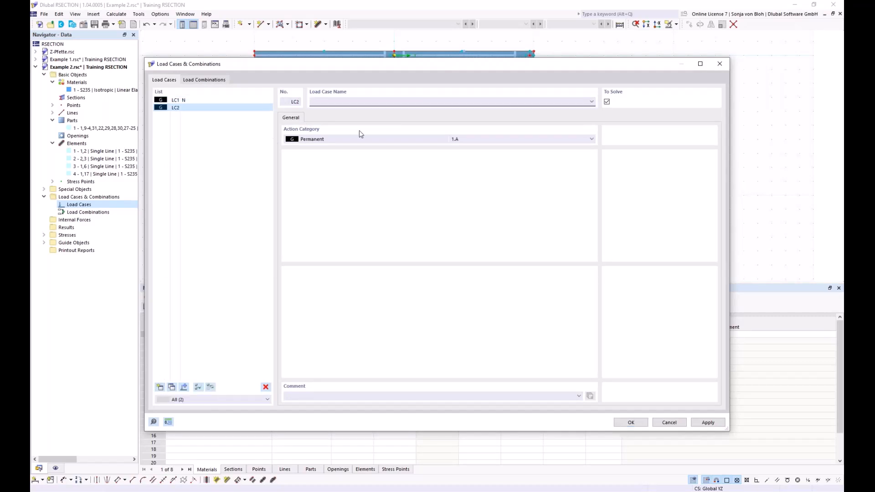
type("M")
- Create load combination CO1 containing both load cases, LC1 and LC2, with a factor of 1.00 each
left_click(204, 80)
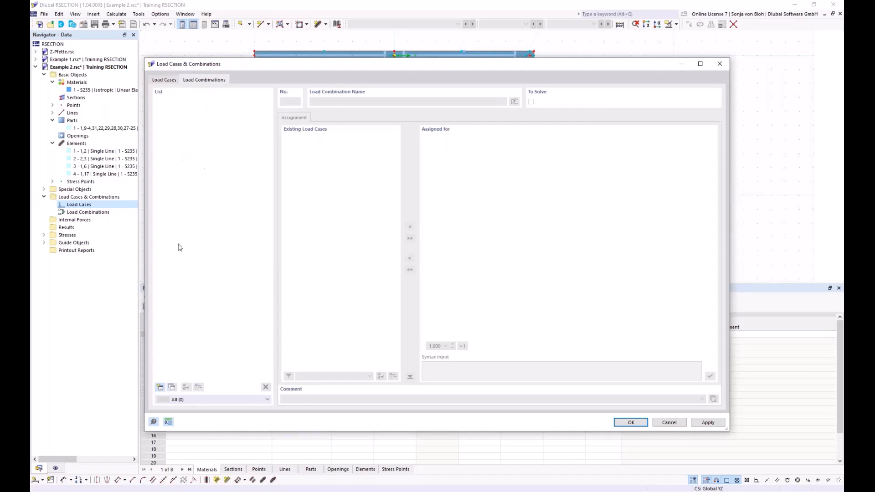
left_click(160, 388)
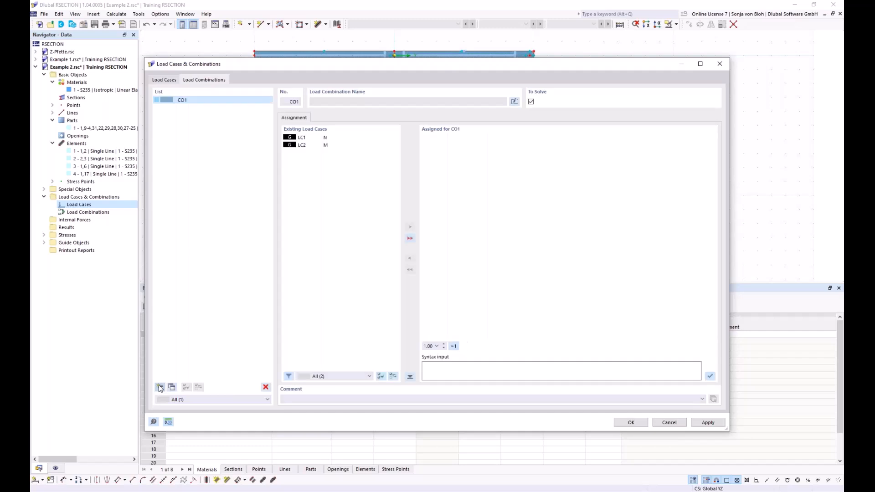
left_click(409, 240)
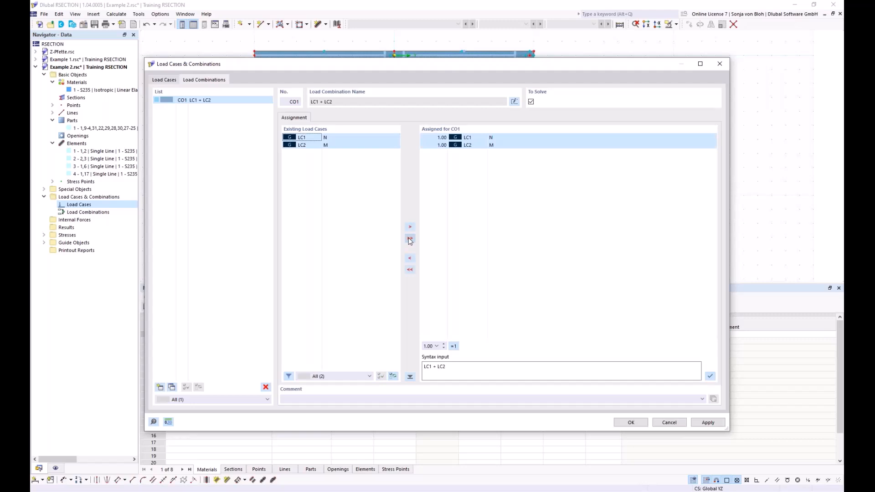
left_click(631, 422)
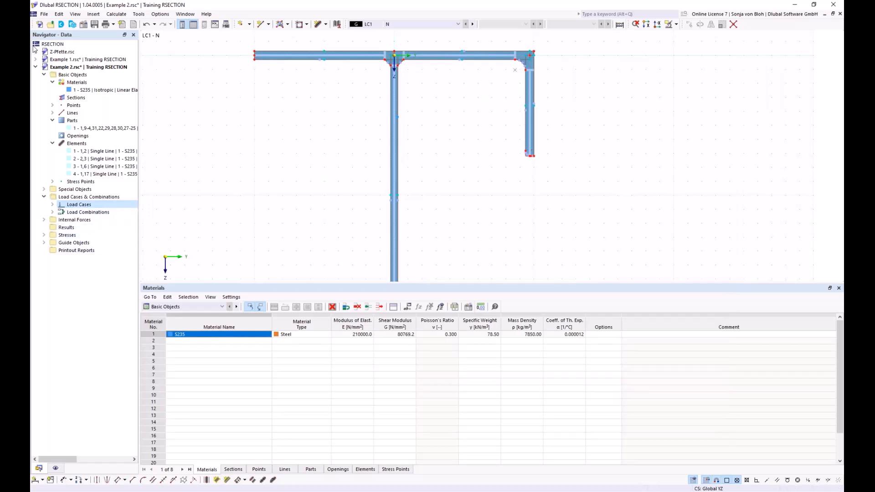
- Define internal forces for load case LC1 on member 1 with an axial force N of -50 kN
left_click(44, 220)
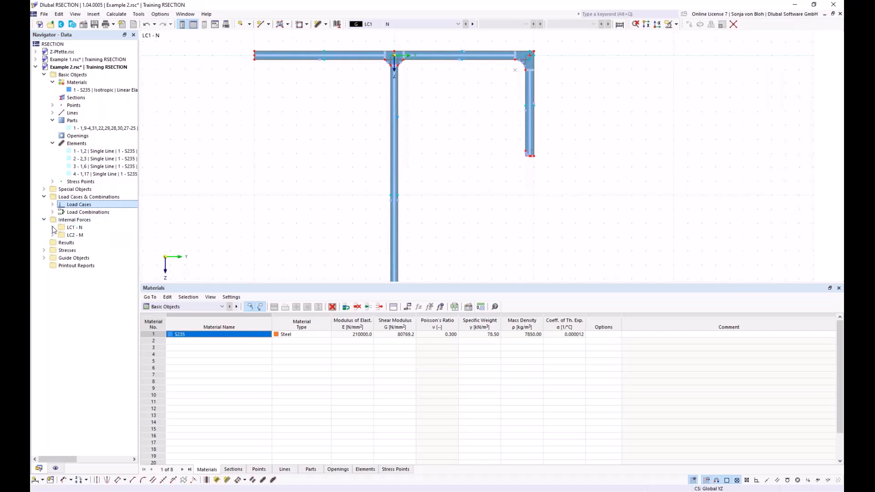
left_click(52, 227)
double_click(92, 235)
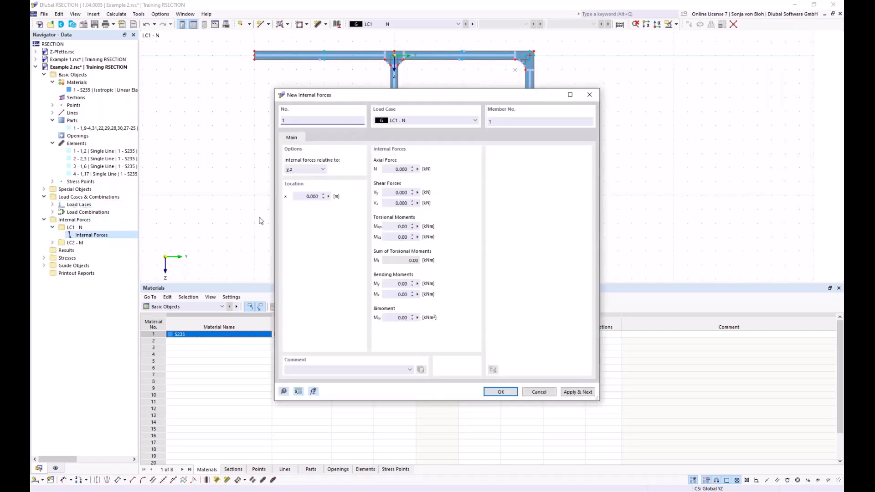
left_click(396, 169)
key("BackSpace")
left_click(569, 393)
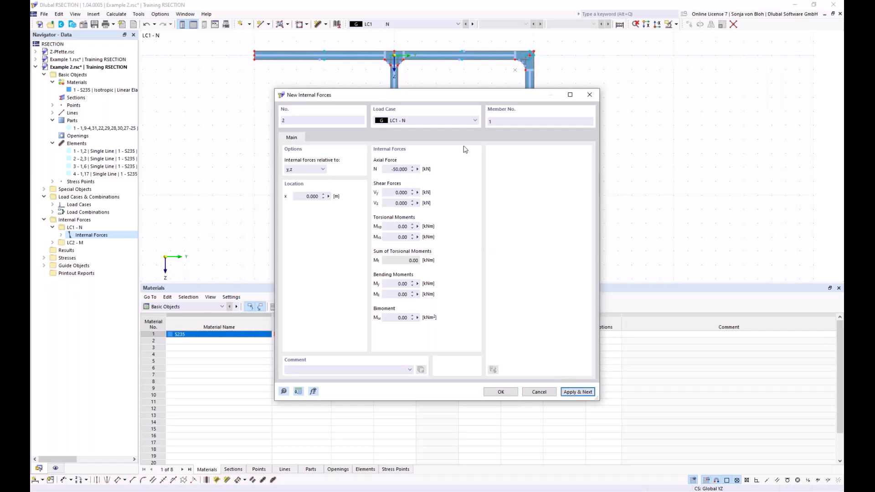
- Define internal forces for load case LC2 with axial force N of 0 kN and bending moment My of 20 kNm
left_click(476, 121)
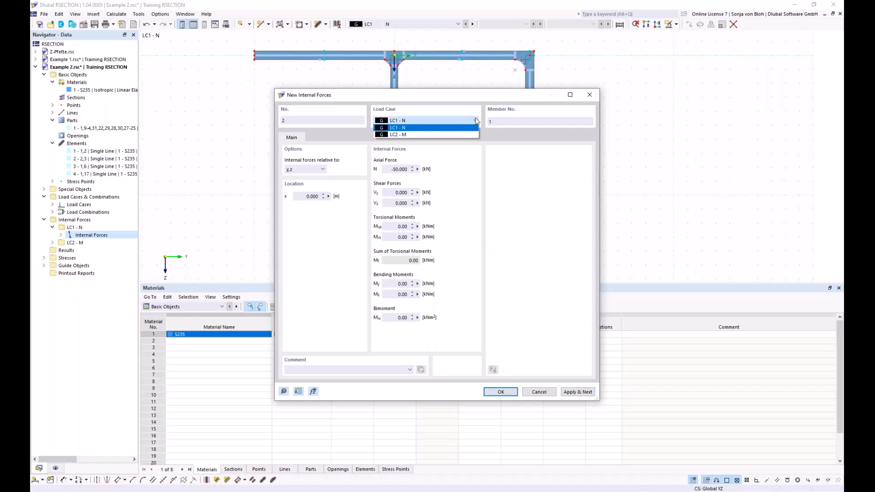
left_click(431, 133)
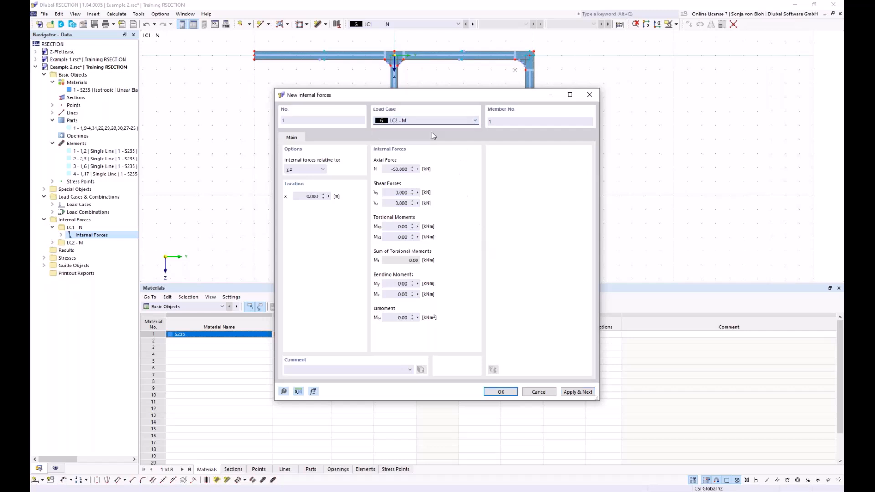
left_click(387, 169)
double_click(387, 169)
type("0")
double_click(391, 284)
type("20")
left_click(500, 392)
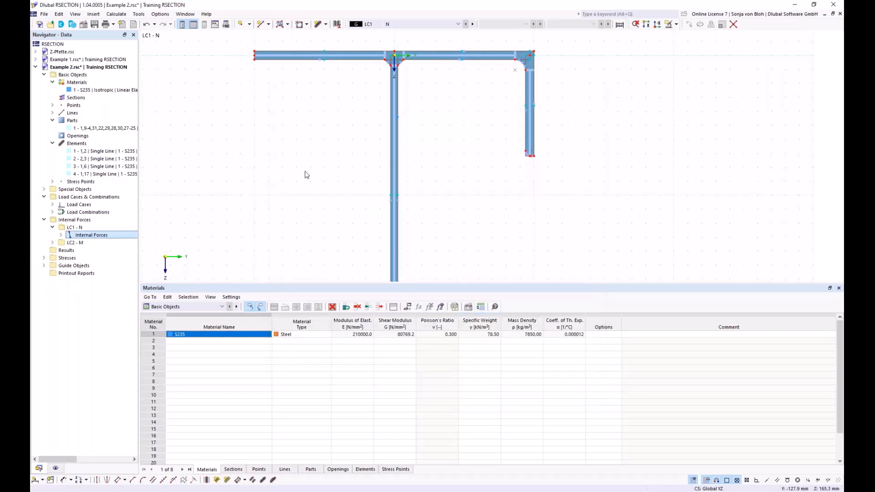
- Run the calculation and display the total normal stress σx,tot of the effective thin-walled analysis on the section
left_click_drag(299, 283, 311, 403)
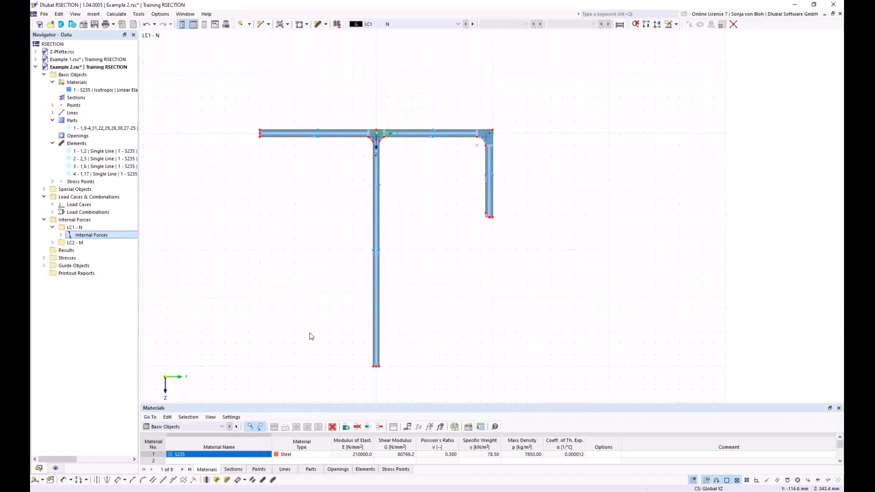
left_click(117, 14)
left_click(130, 23)
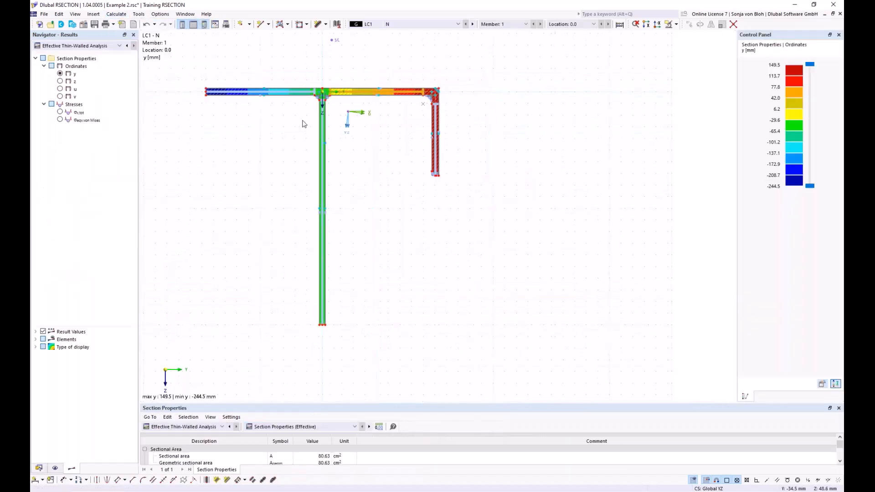
mouse_move(241, 184)
middle_mouse_down()
mouse_move(305, 191)
mouse_move(296, 189)
middle_mouse_up()
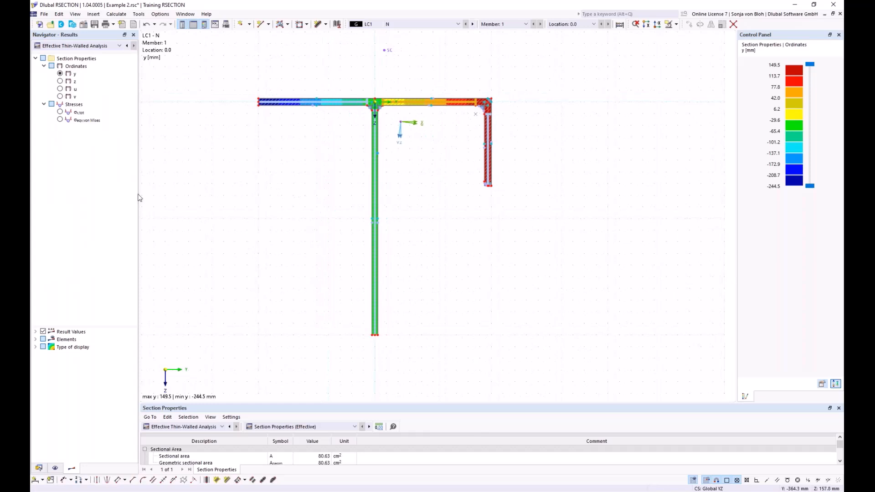
left_click(60, 112)
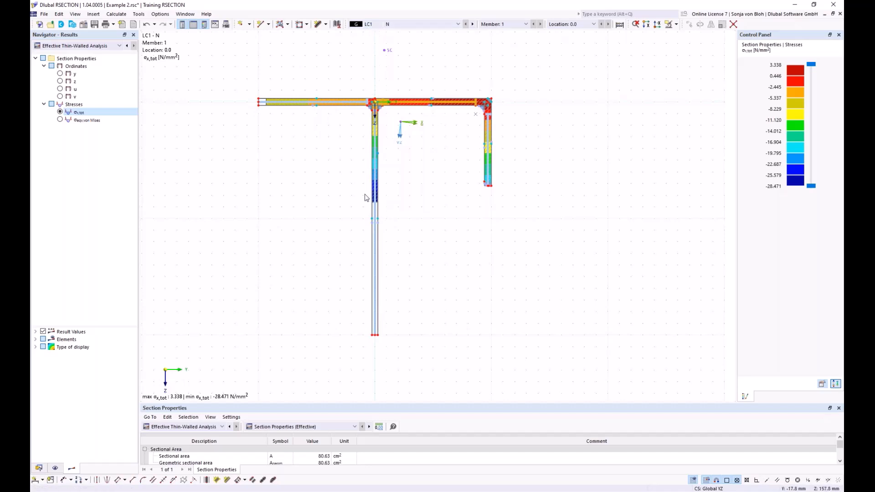
scroll(260, 104, "up", 2)
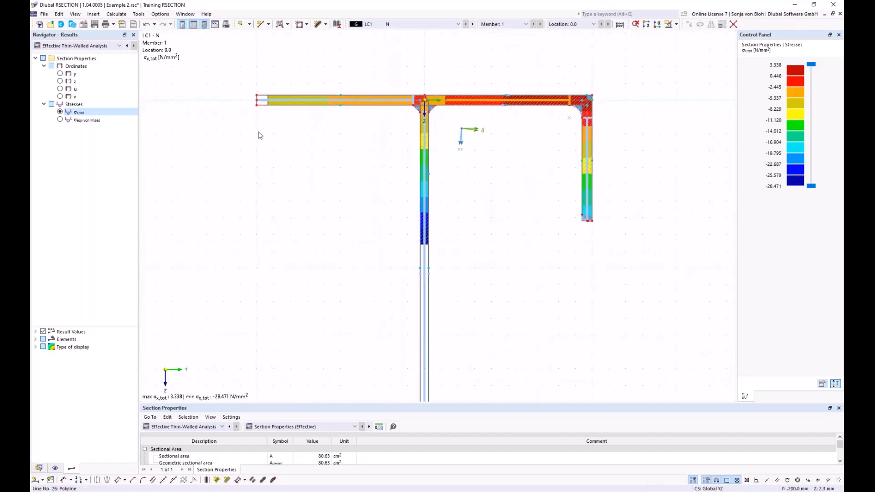
scroll(300, 248, "down", 2)
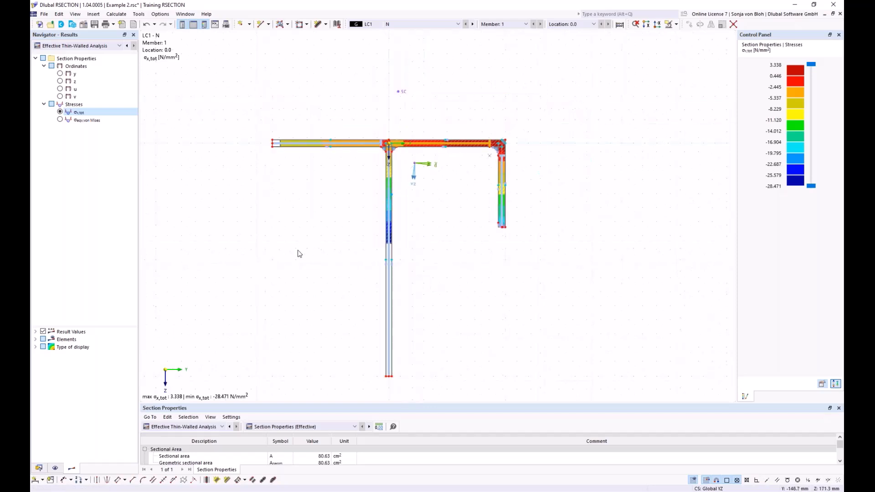
- Review the section classification and the effective widths acc. to EN 1993-1-1 for all subpanels in an enlarged results table
left_click_drag(247, 403, 249, 275)
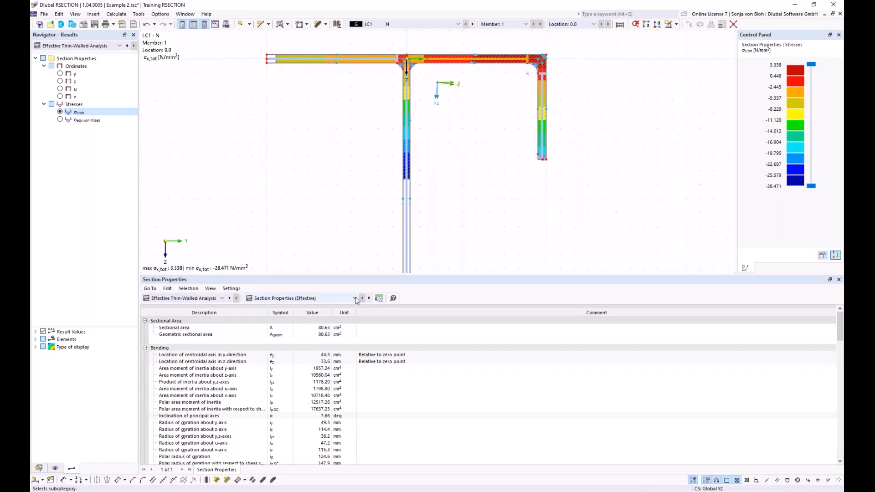
left_click(354, 299)
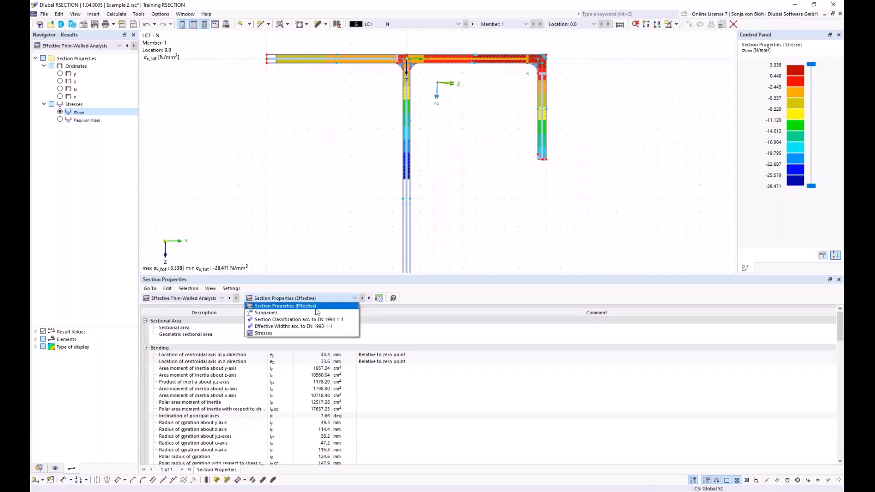
left_click(281, 319)
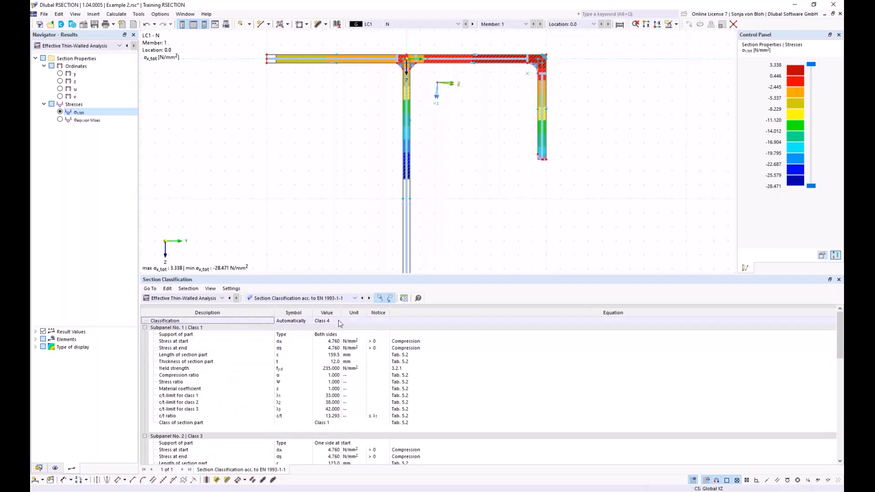
left_click(354, 299)
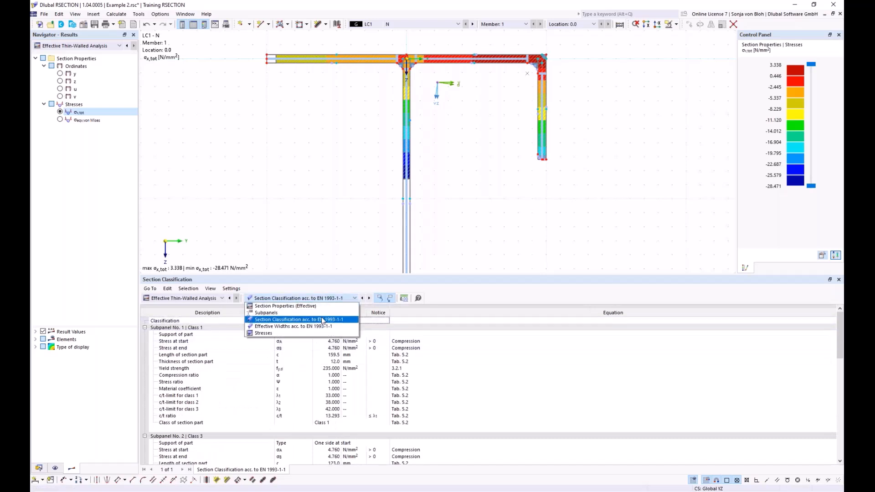
left_click(309, 326)
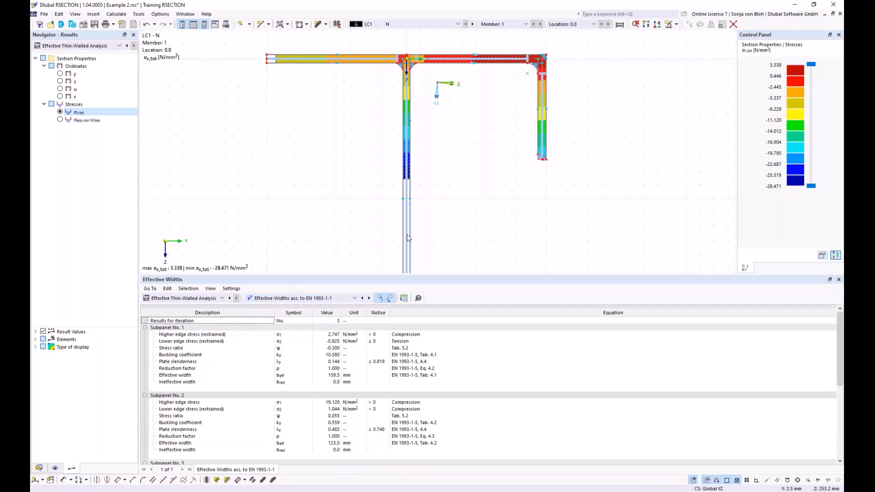
scroll(355, 410, "down", 6)
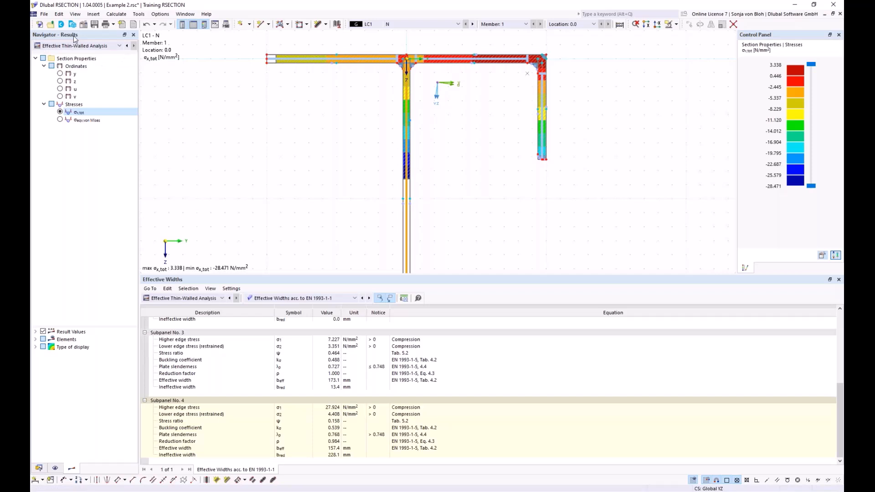
- Create and show a new printout report excluding stresses by material, member, location and stress points, and all stresses by stress points, for the unreduced section
left_click(39, 467)
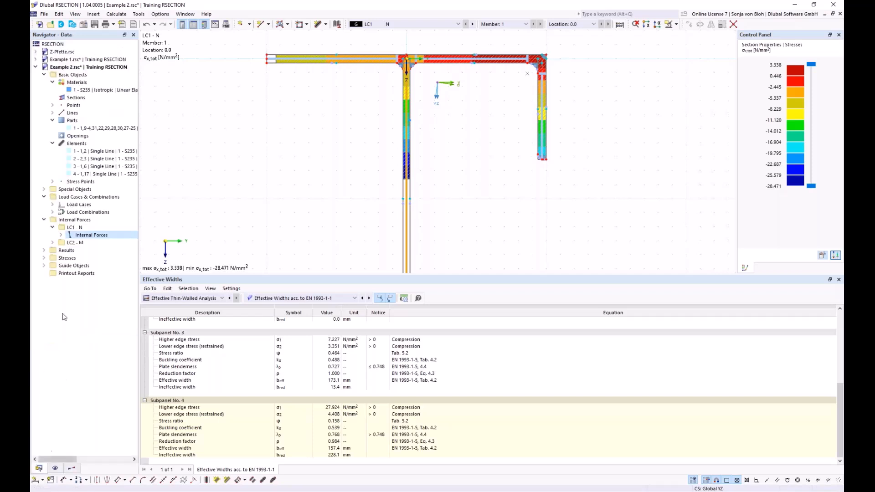
left_click(77, 273)
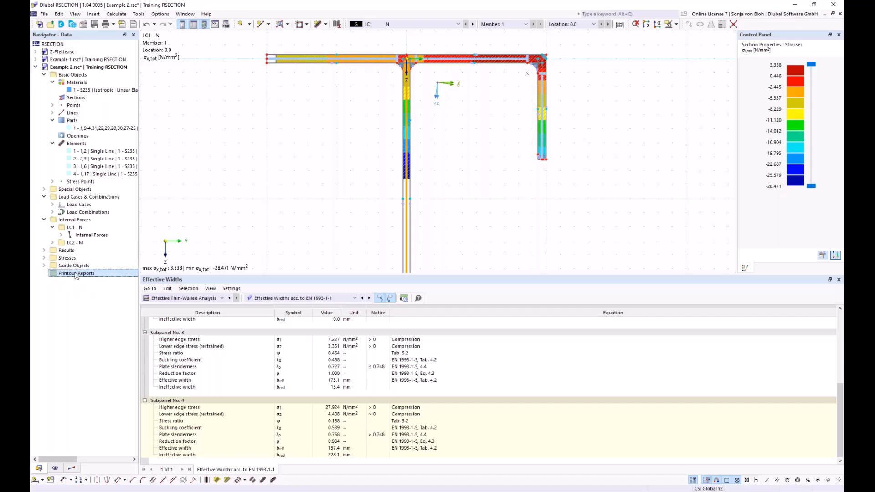
right_click(76, 274)
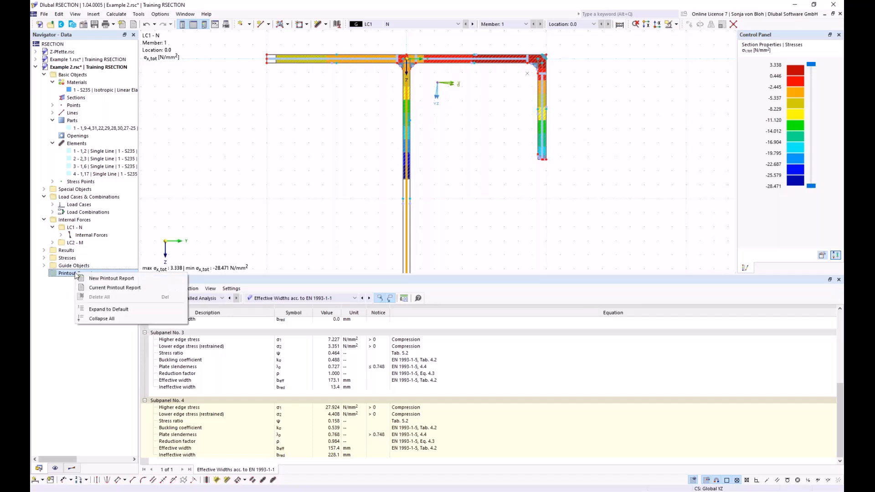
left_click(98, 278)
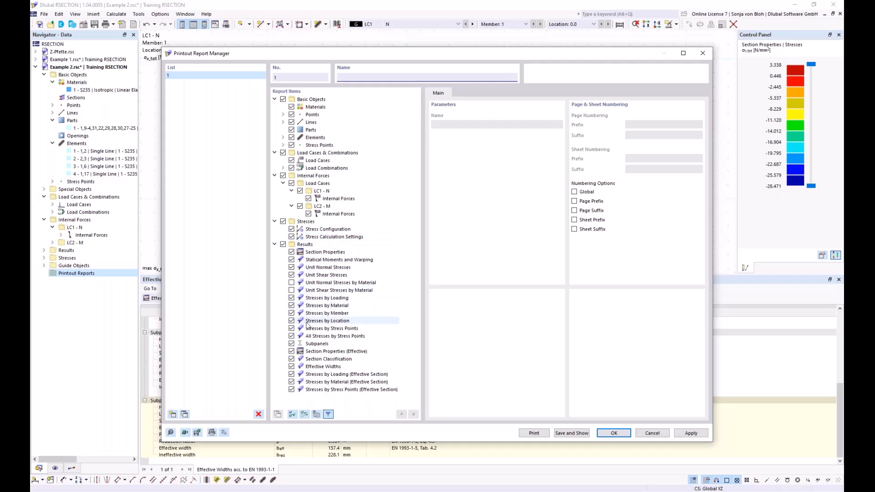
left_click(291, 306)
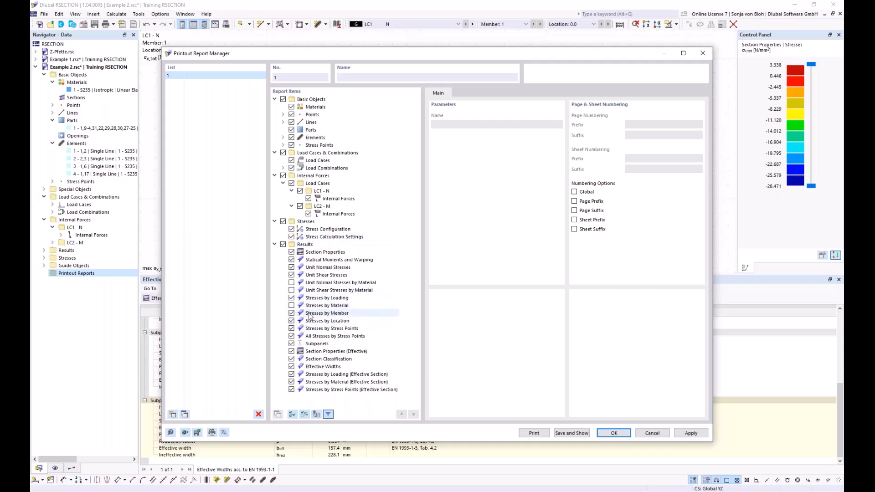
left_click(292, 313)
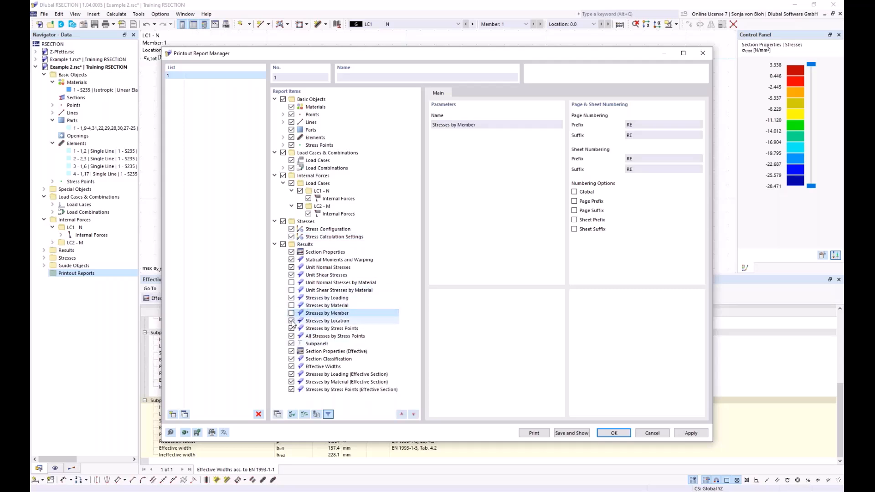
left_click(291, 320)
left_click(291, 328)
left_click(292, 336)
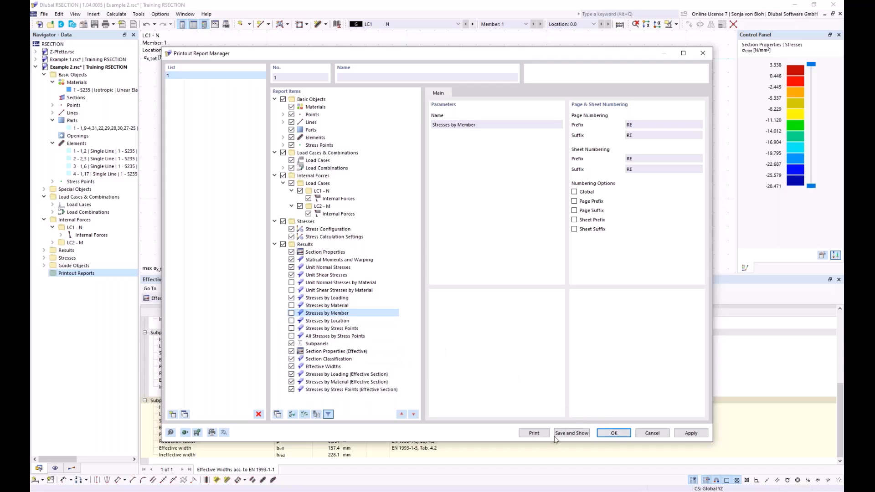
left_click(572, 433)
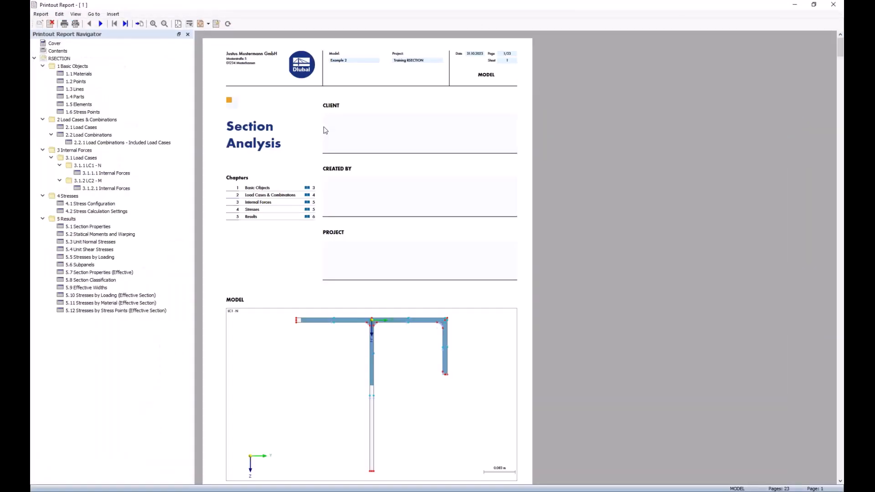
- Review the Statical Moments and Warping chapter of the printout report, and return to the Example 2 model
left_click(104, 234)
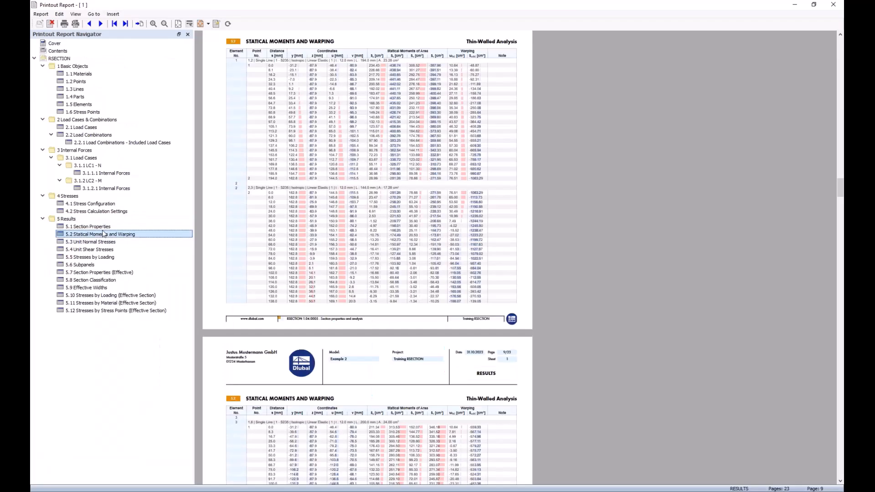
scroll(328, 274, "down", 5)
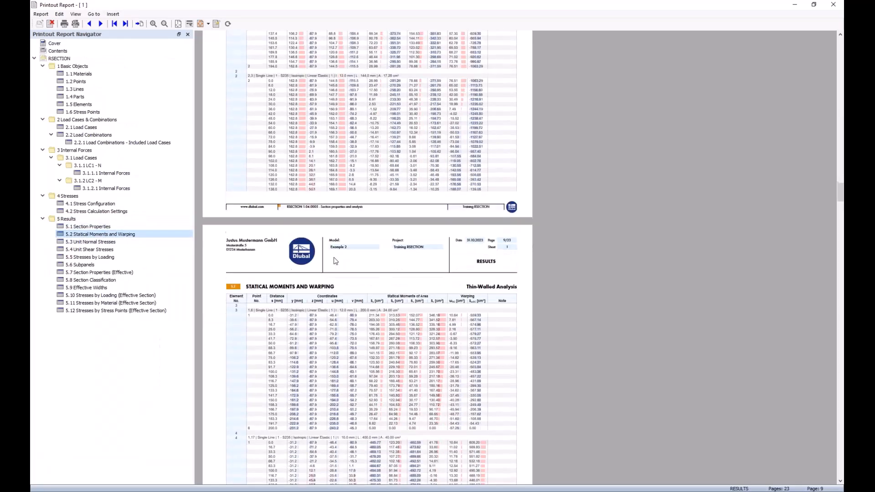
scroll(326, 195, "down", 1)
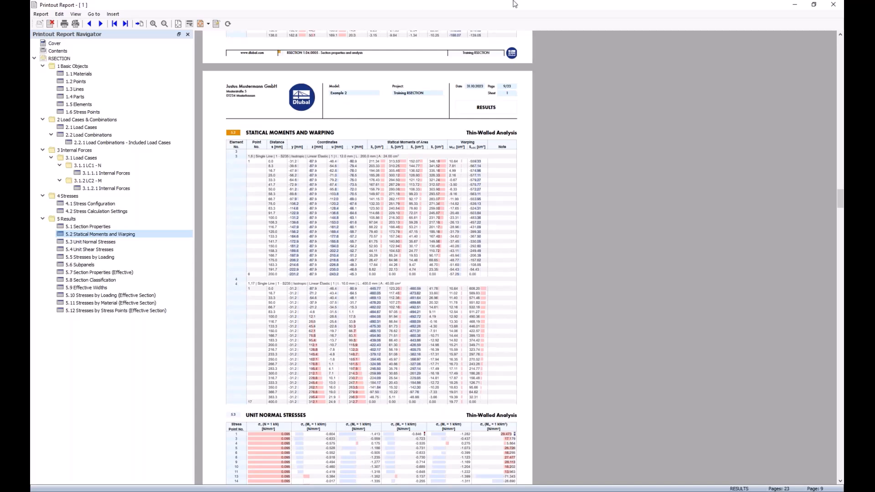
left_click(794, 7)
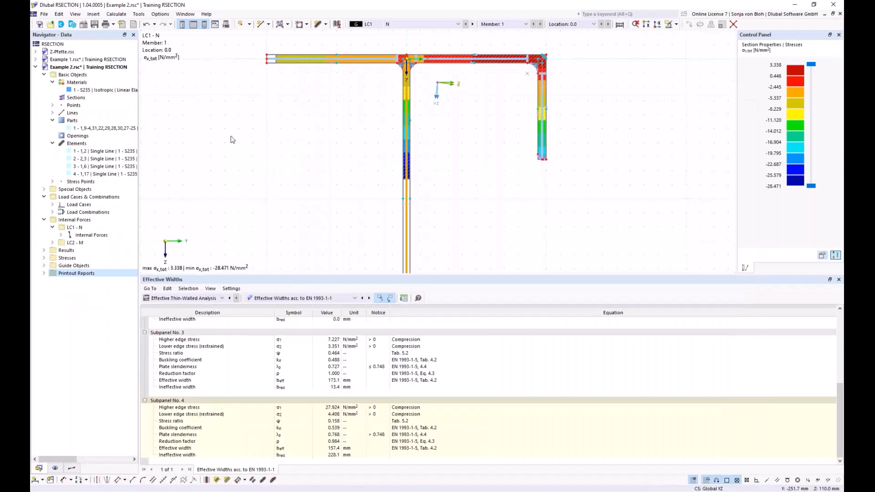
- Add the LC1 σx,tot stress graphic to the printout report as a window-filling picture, check its page and close the report
left_click(113, 24)
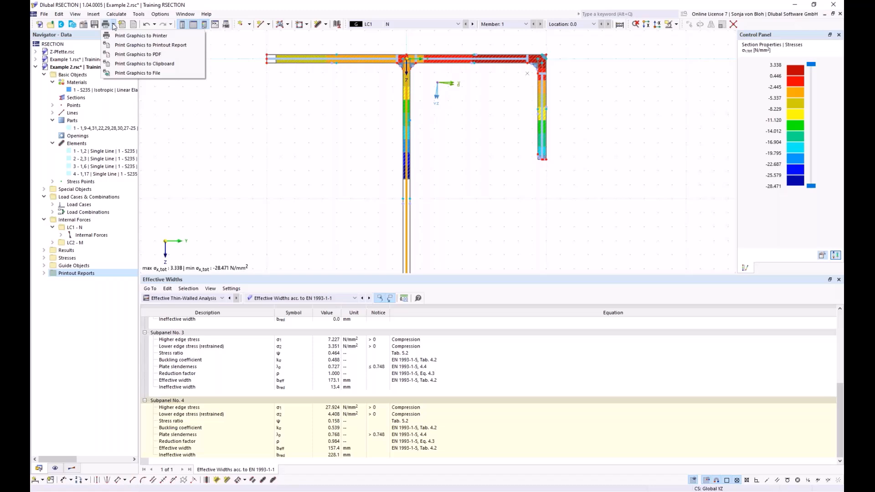
left_click(120, 45)
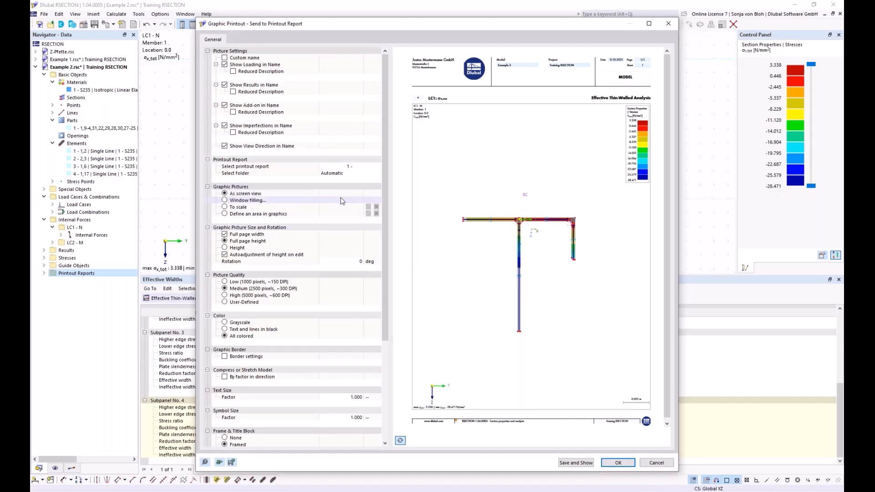
left_click(224, 201)
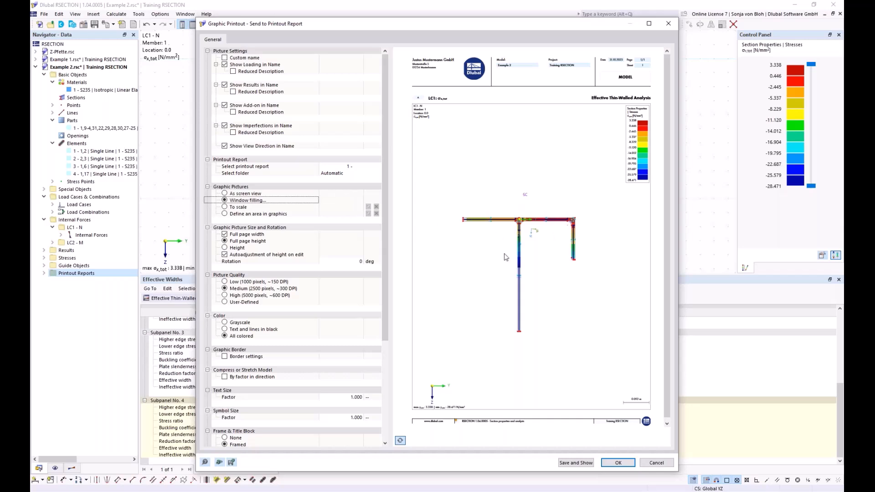
scroll(542, 231, "up", 2)
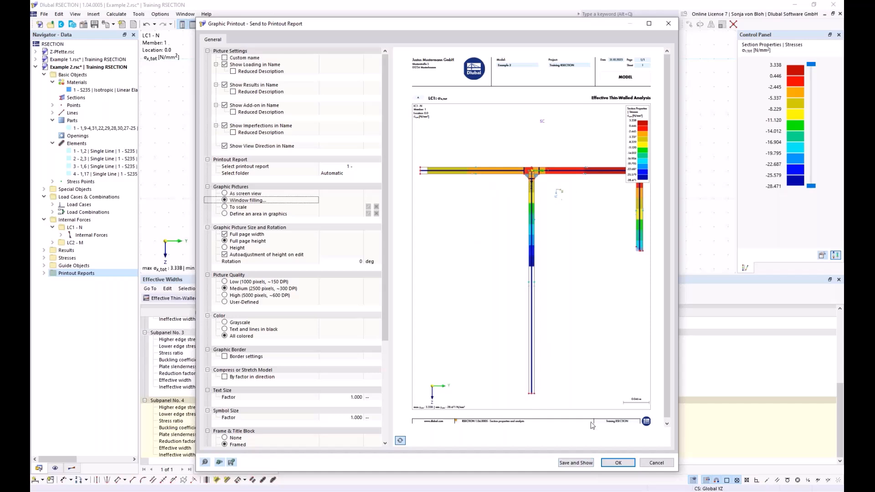
left_click(581, 462)
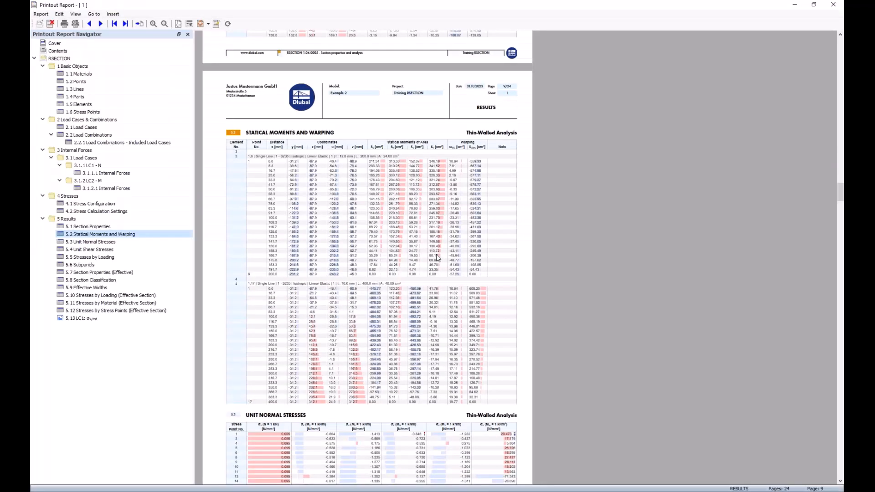
left_click(83, 319)
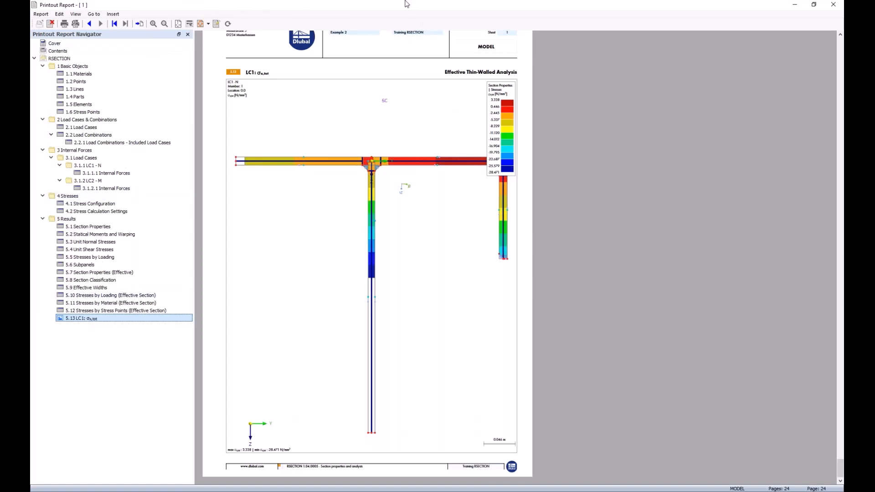
left_click(841, 9)
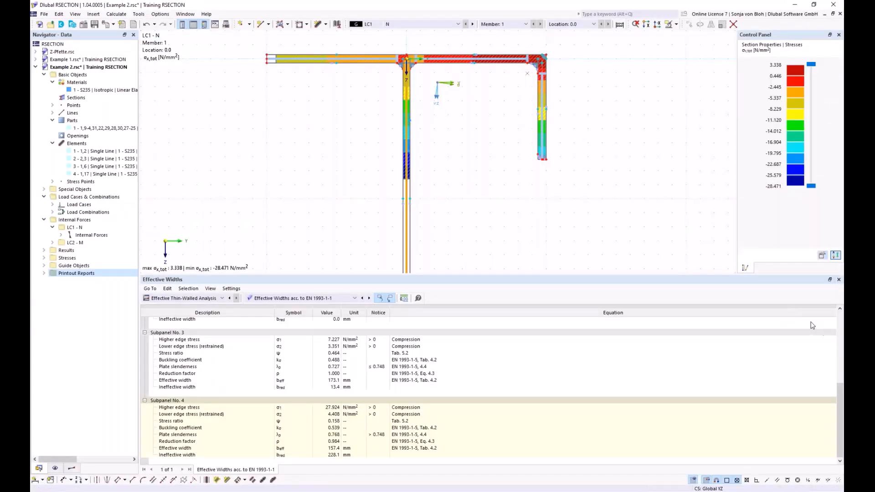
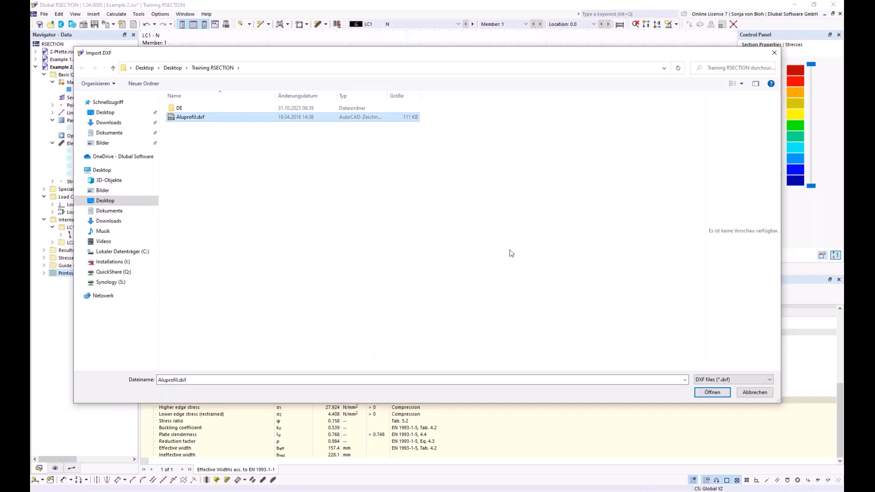
- Import Aluprofil.dxf as a separate model, creating a DXF template for further editing
left_click(705, 392)
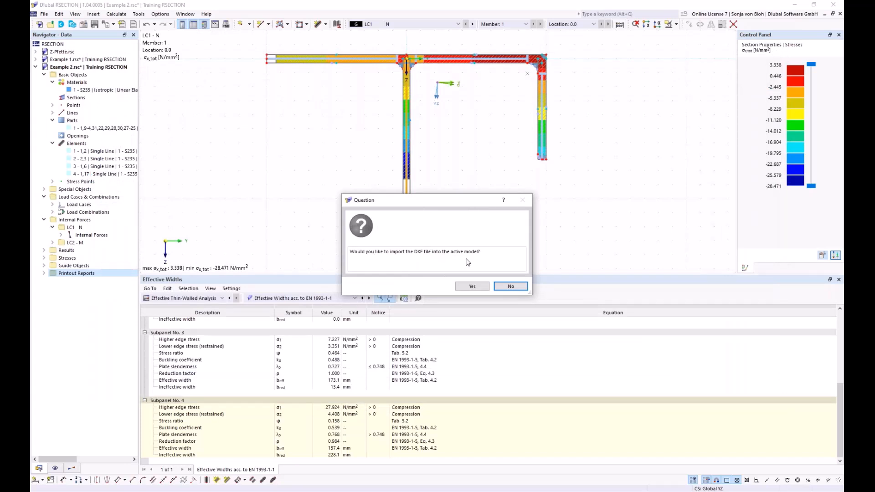
left_click(513, 287)
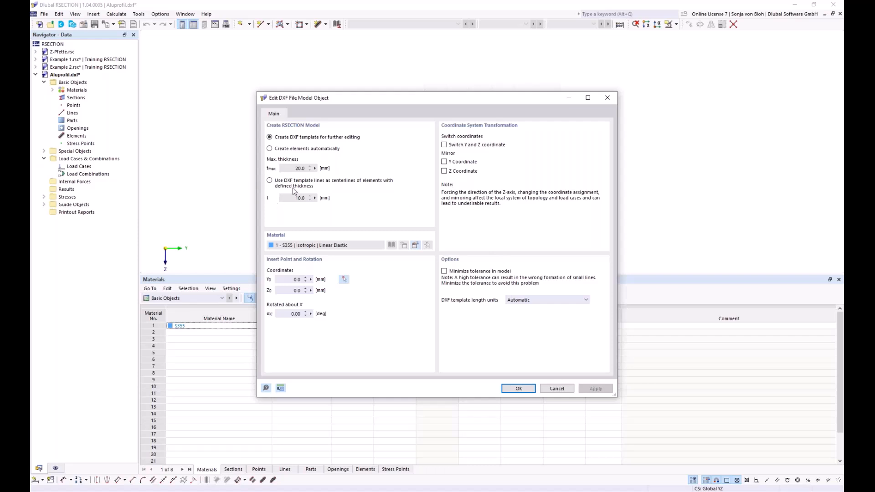
left_click(271, 150)
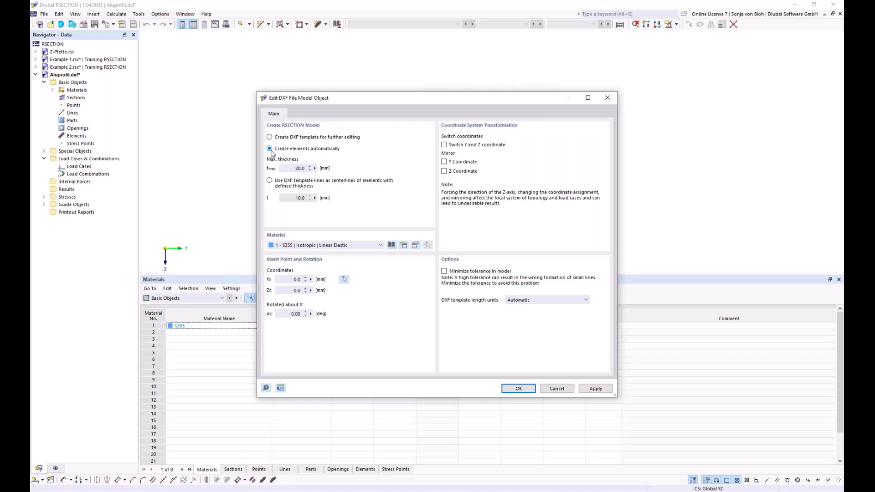
double_click(297, 169)
left_click(270, 182)
left_click(270, 137)
left_click(516, 388)
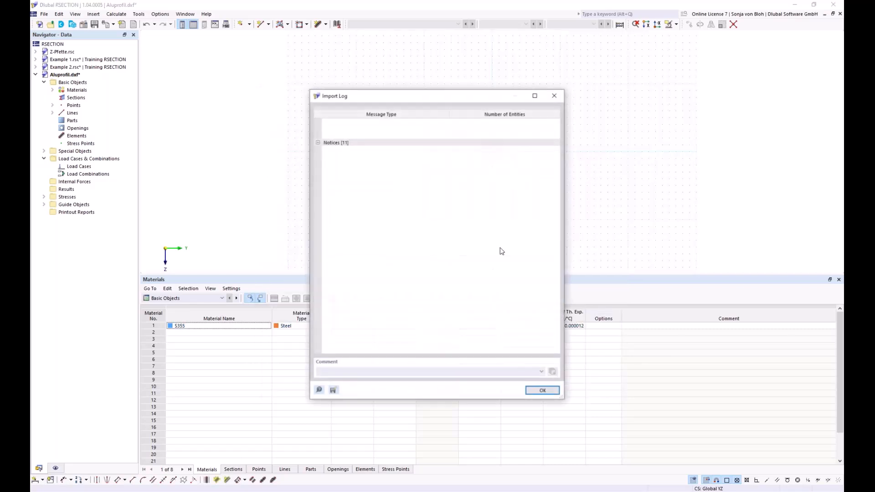
left_click(542, 390)
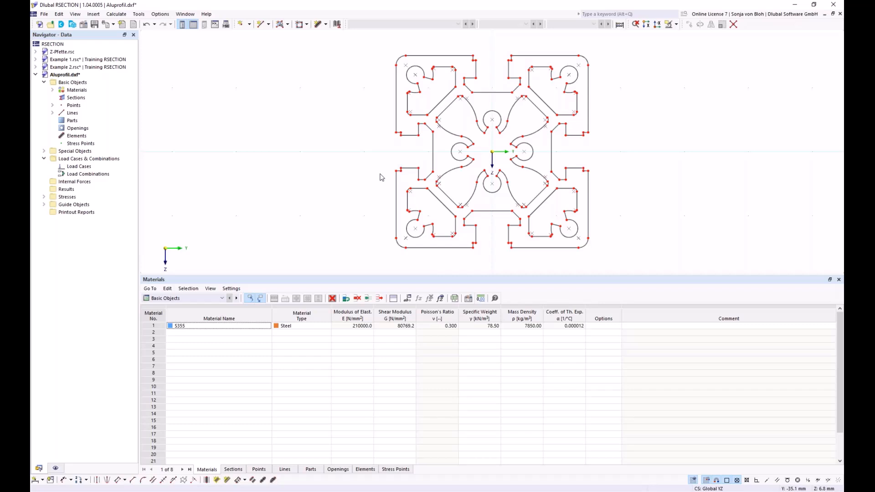
- Check the analysis method and section options in the base data of the Aluprofil model
right_click(84, 83)
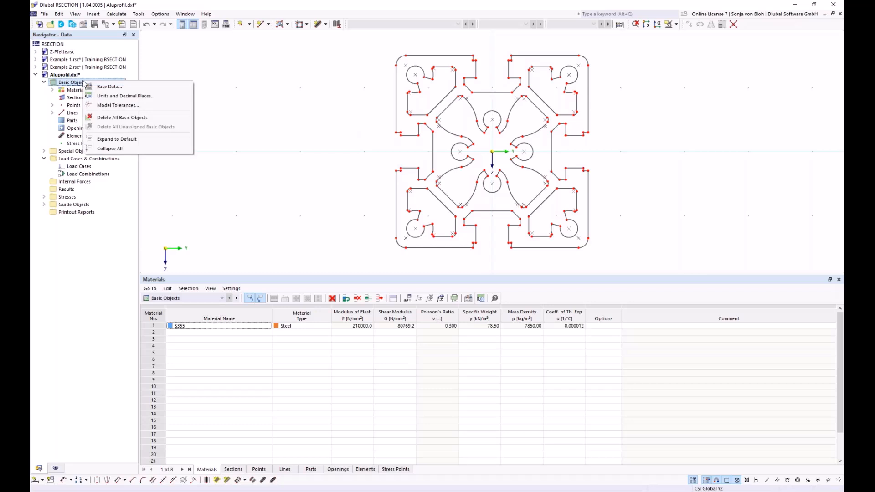
left_click(104, 87)
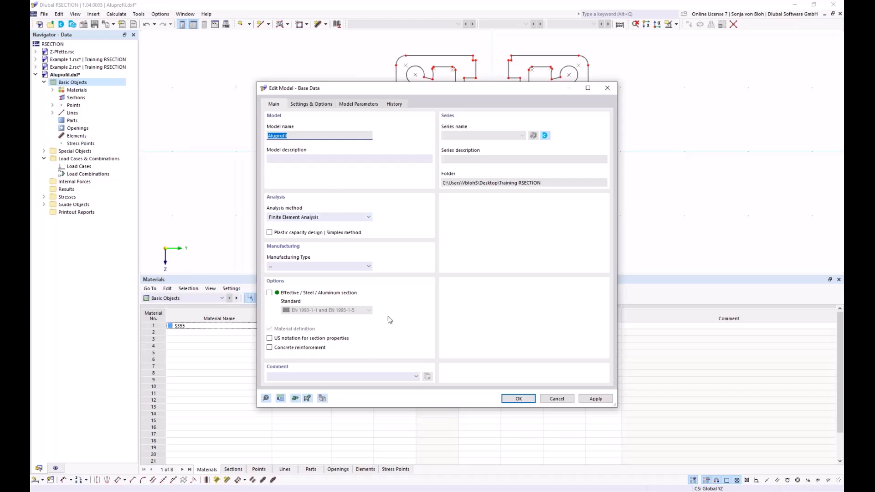
left_click(518, 398)
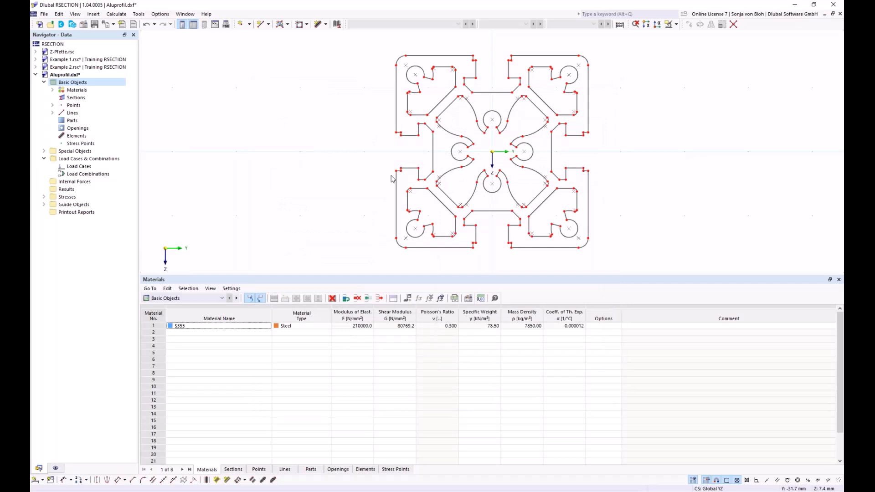
- Replace the model's S355 material with the aluminum EN AW-6060 (EP) T66 from the material library
left_click(53, 90)
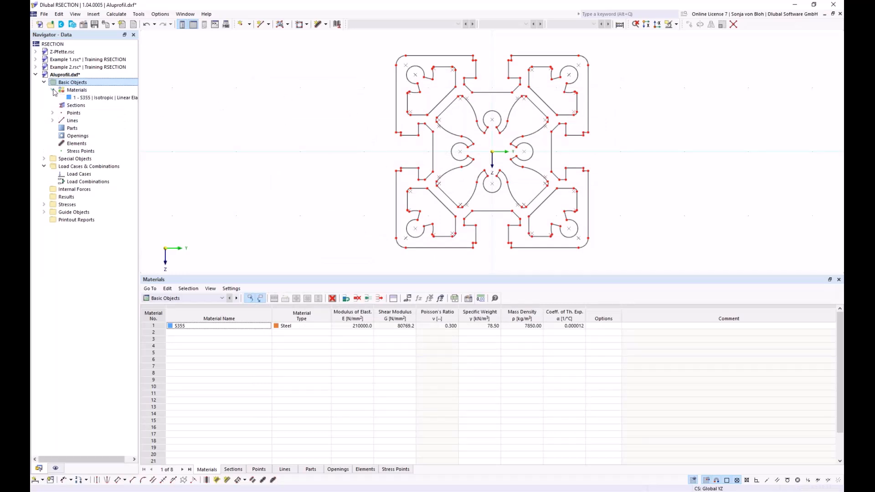
double_click(74, 97)
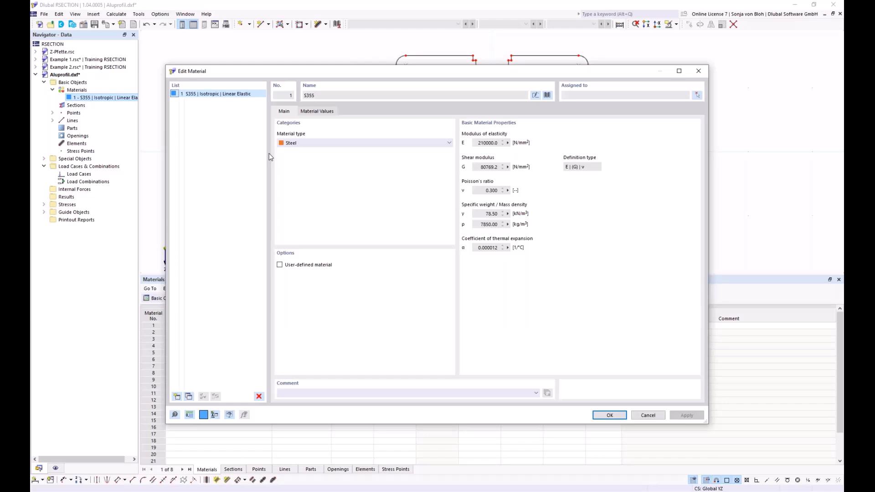
left_click(547, 95)
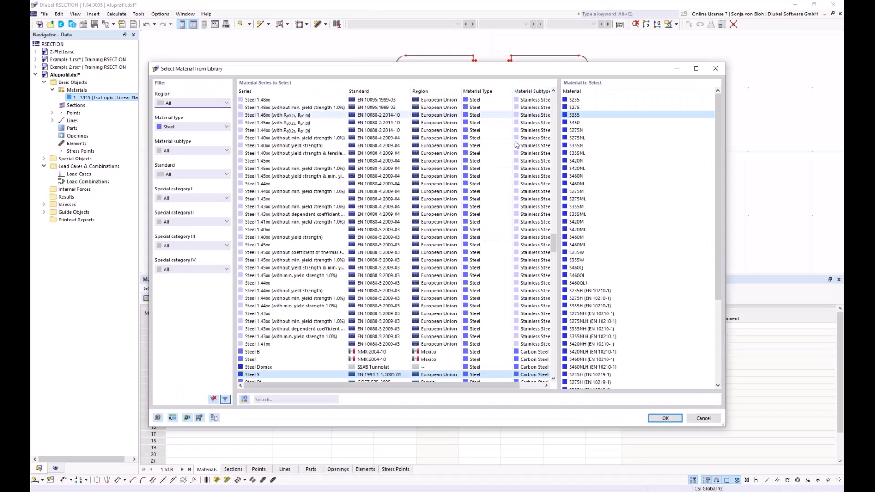
left_click(226, 127)
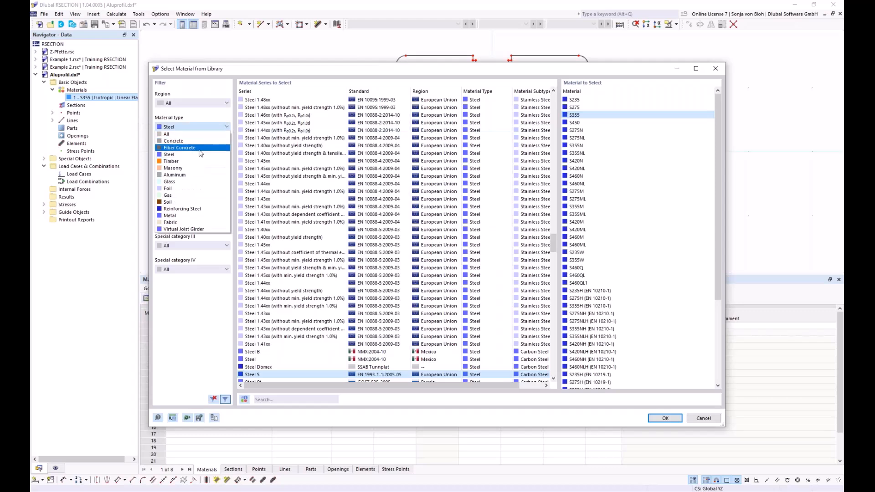
left_click(188, 174)
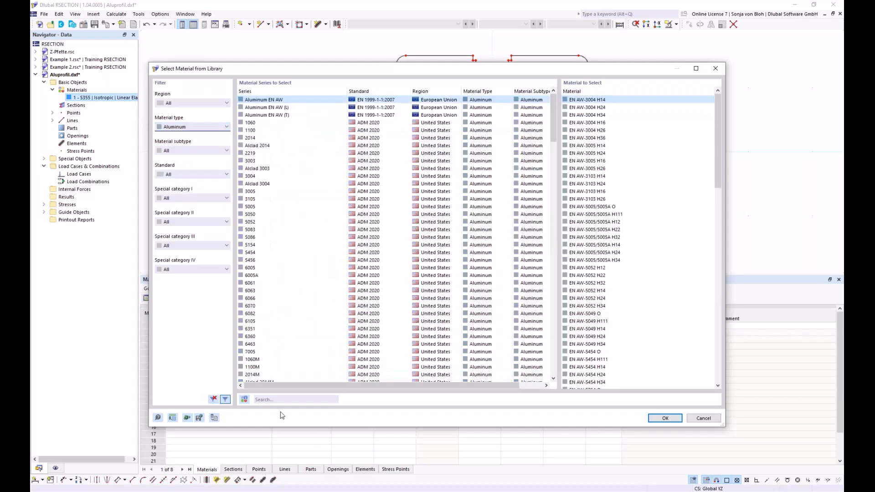
left_click(280, 399)
type("EN")
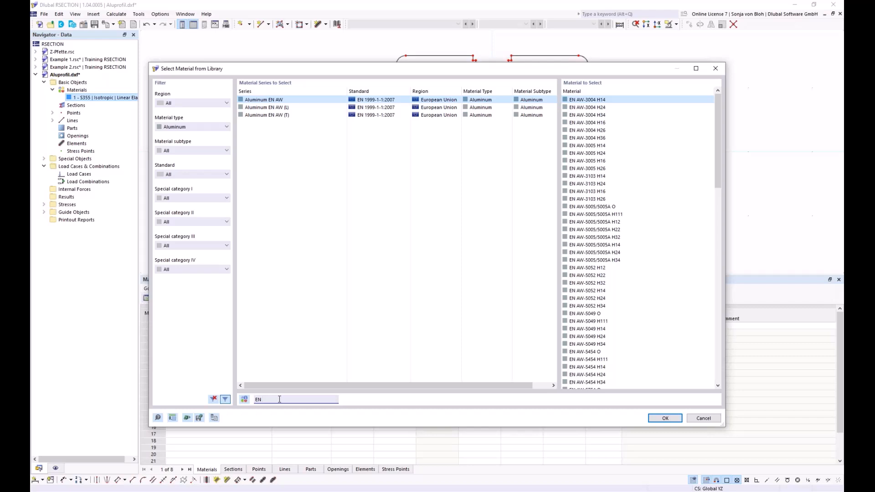
type(" AW 6060")
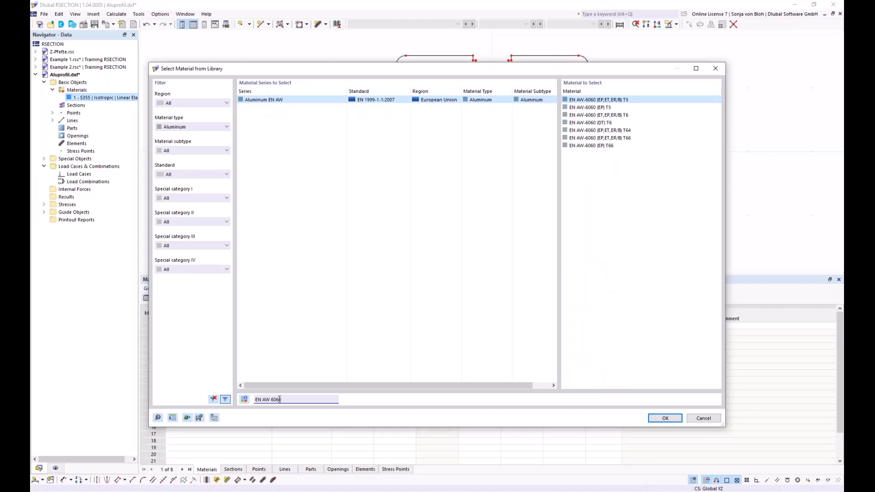
left_click(587, 146)
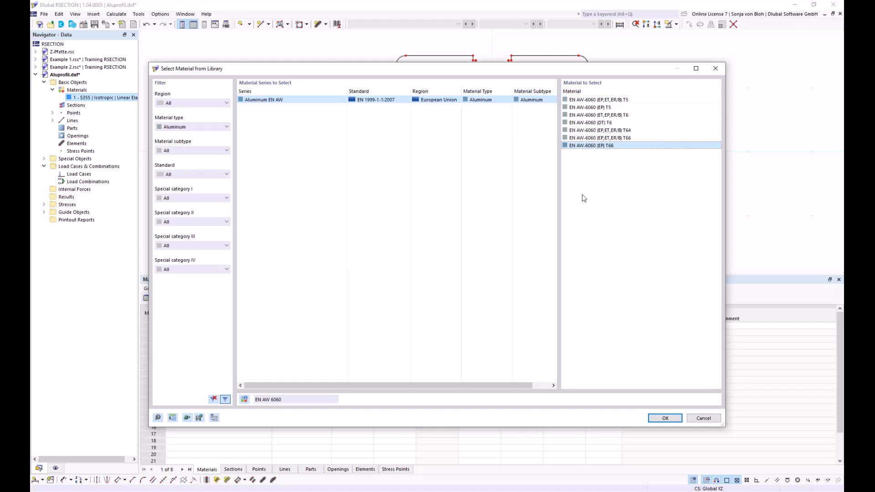
left_click(665, 418)
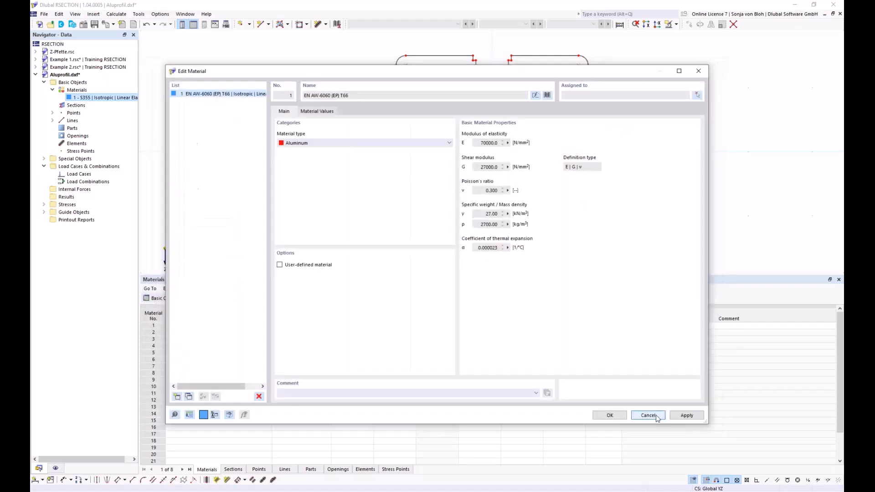
left_click(609, 415)
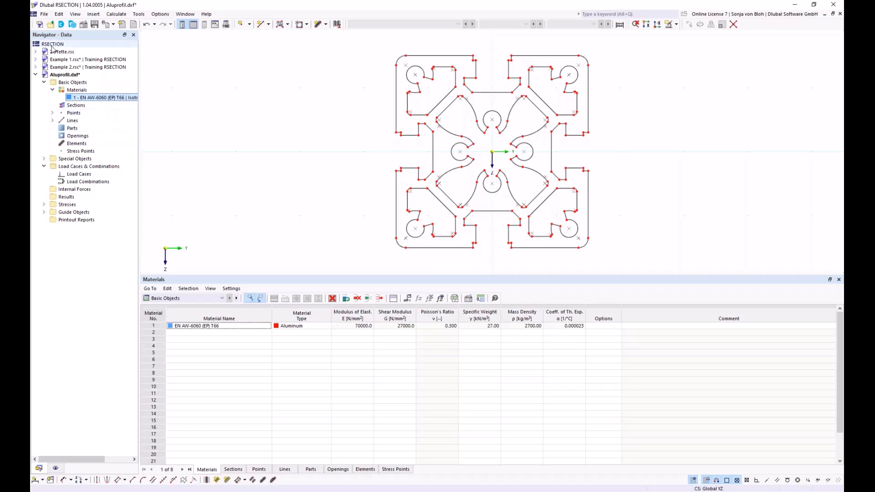
- Create a part with the EN AW-6060 (EP) T66 material from the profile's outer boundary lines
left_click(287, 24)
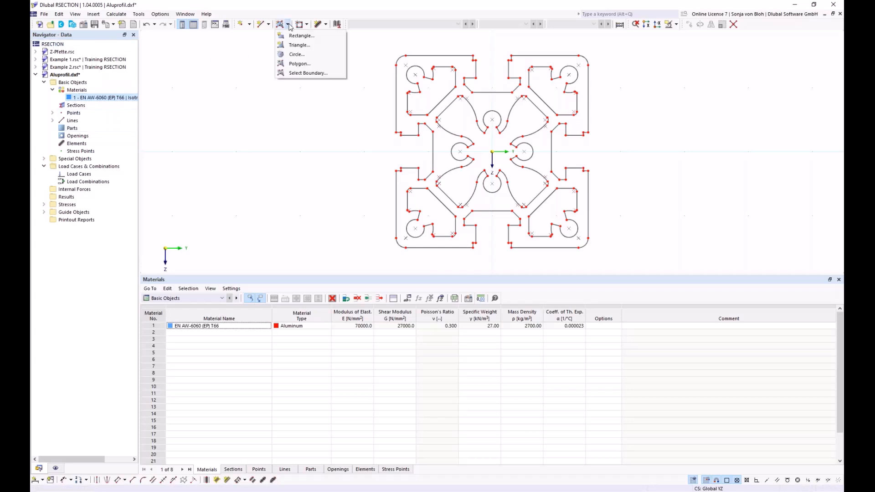
left_click(287, 74)
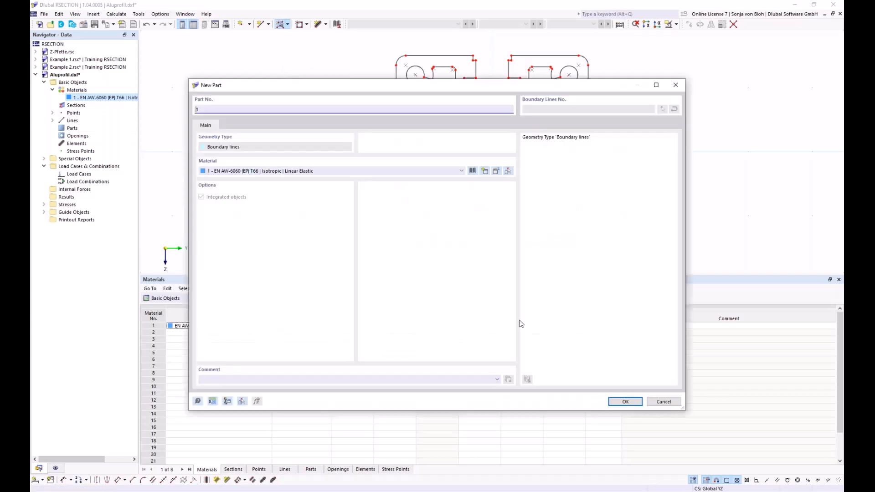
left_click(624, 402)
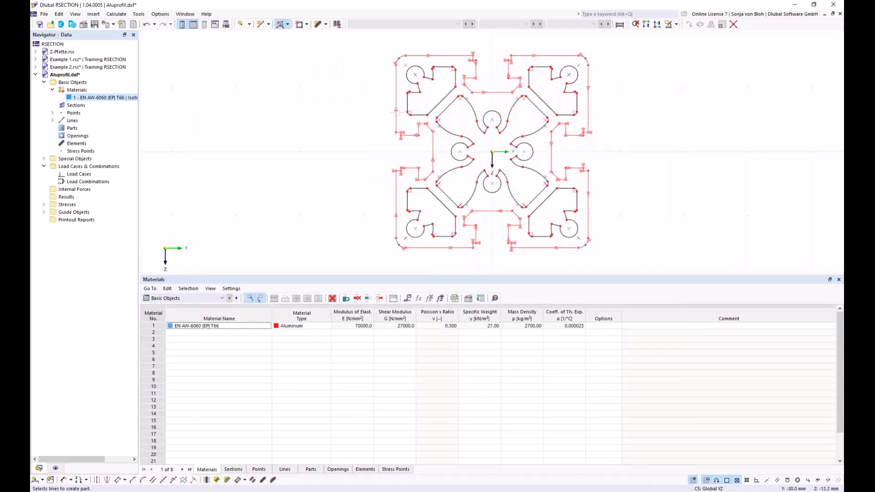
left_click(396, 112)
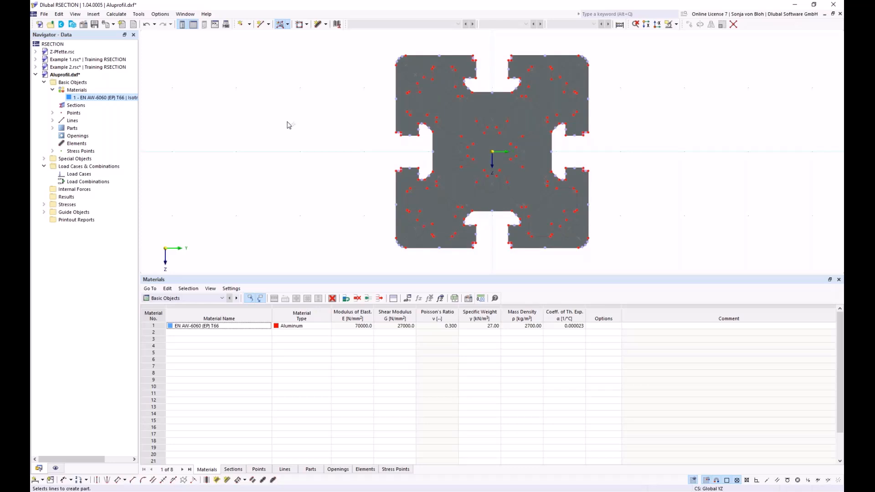
- Create boundary-line openings for the upper-left corner chamber and the central cavity of the profile
left_click(307, 25)
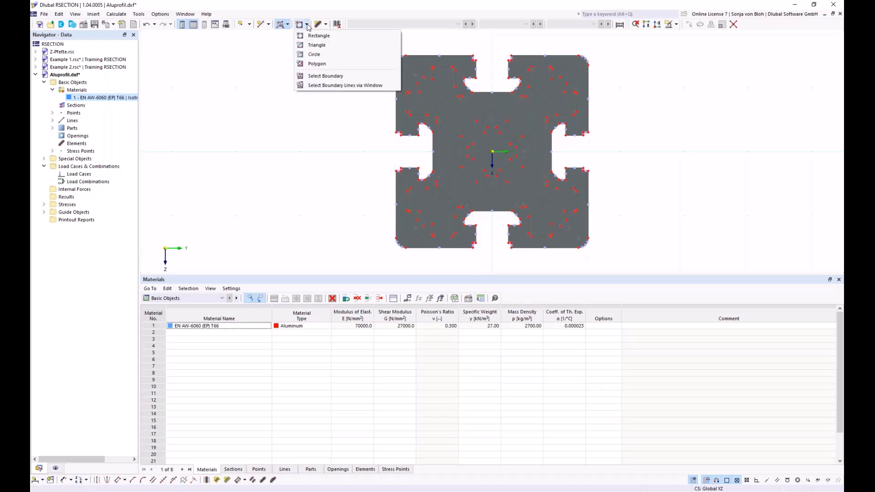
left_click(330, 76)
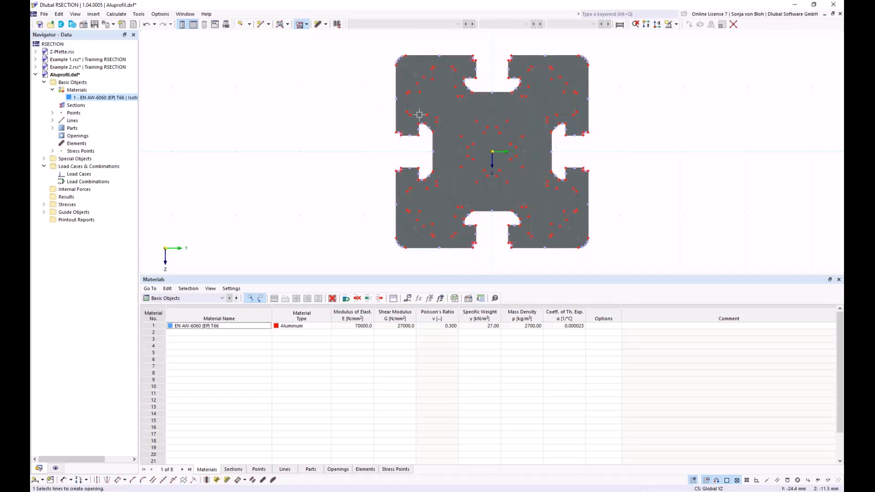
left_click(415, 132)
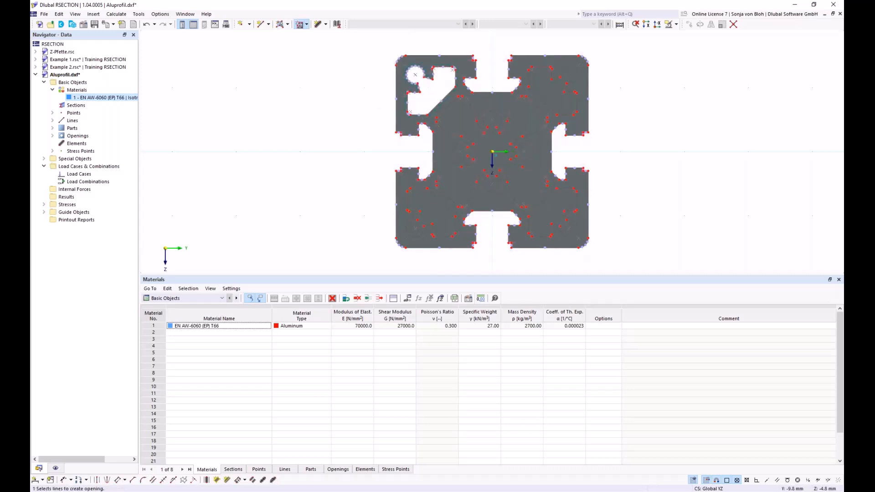
left_click(297, 145)
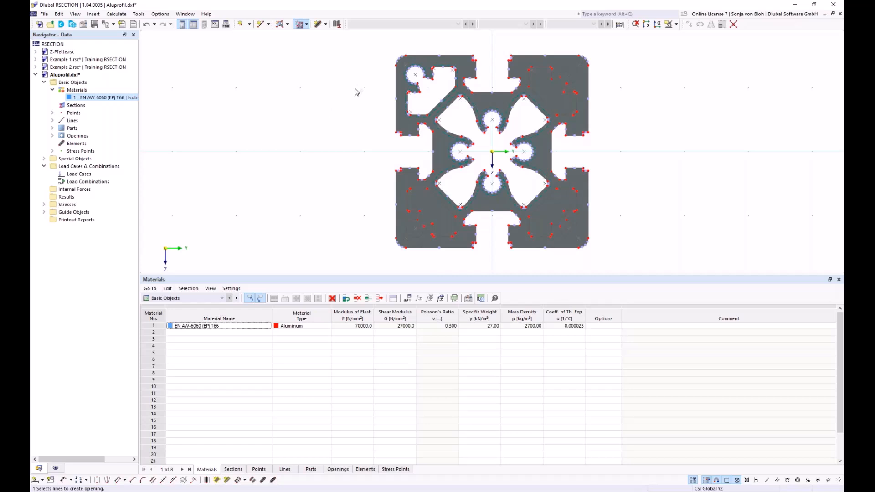
scroll(356, 90, "up", 1)
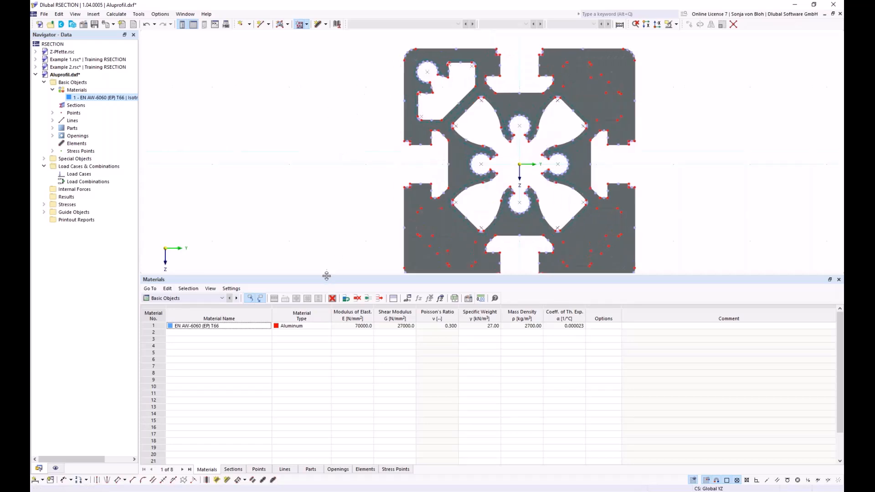
left_click_drag(327, 273, 327, 402)
middle_click_drag(348, 269, 255, 273)
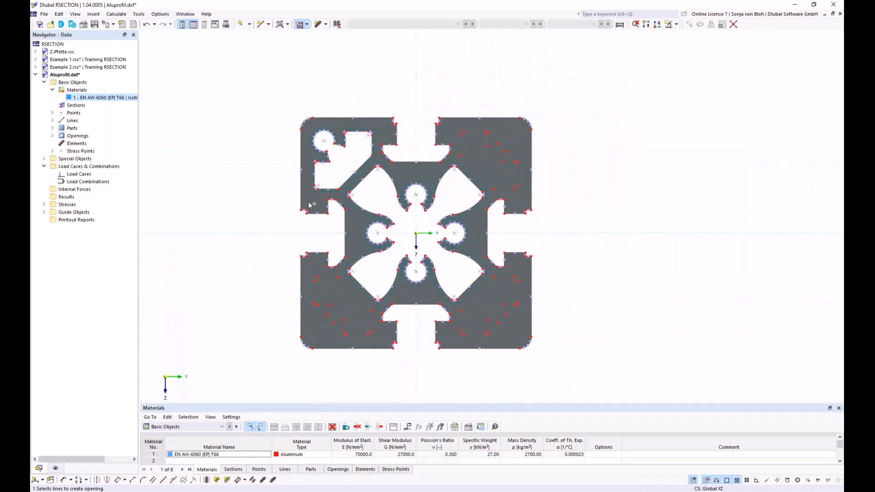
scroll(308, 201, "up", 1)
key("Escape")
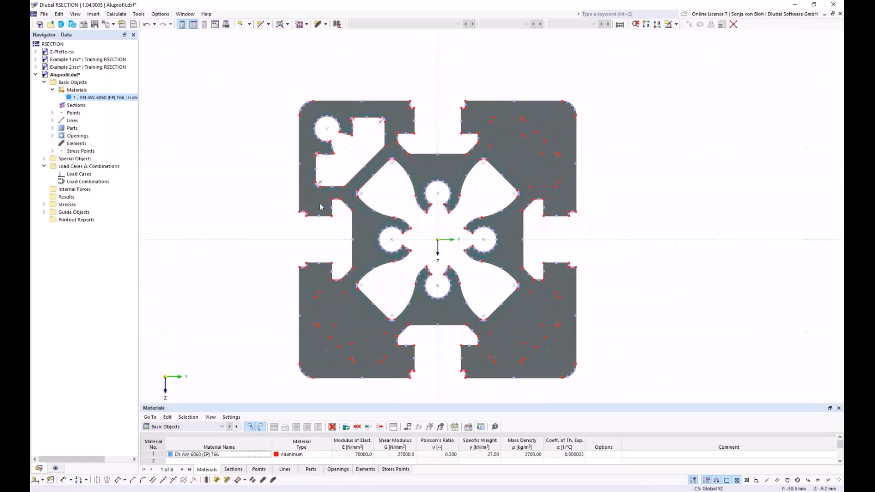
- Rotate-copy the upper-left corner opening in 3 steps of 90° about the section's origin
left_click(326, 193)
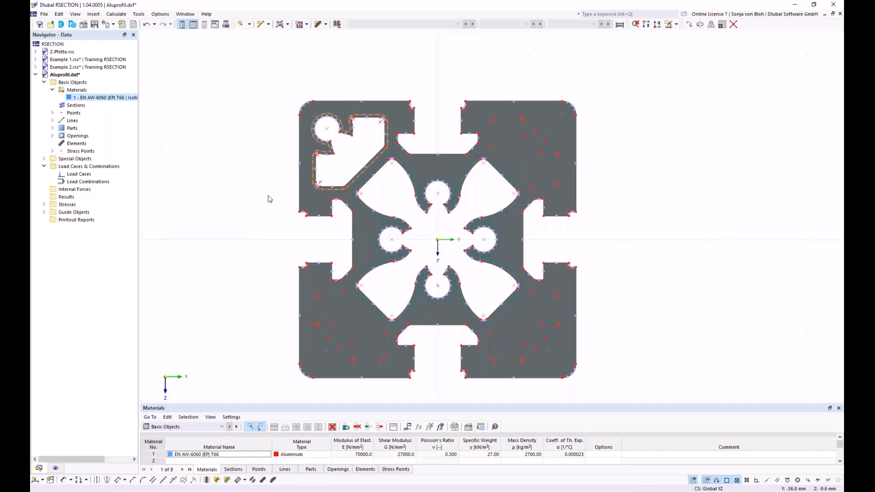
left_click(699, 26)
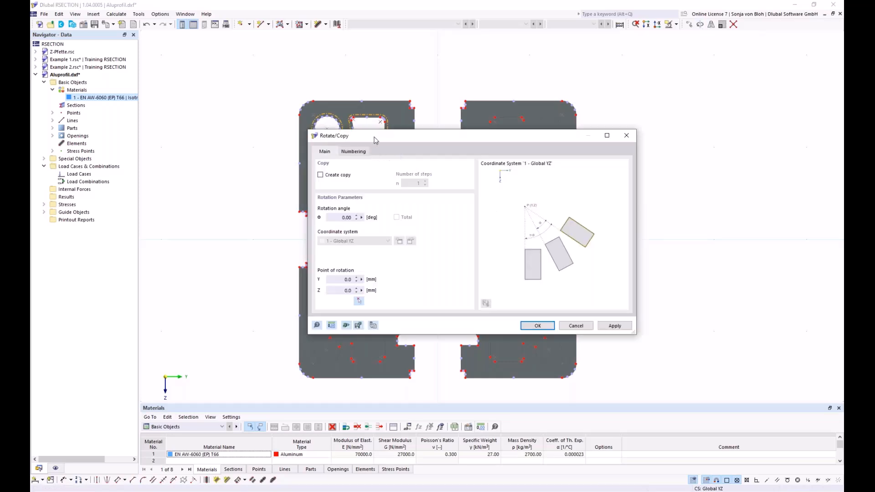
left_click_drag(377, 137, 453, 144)
left_click(397, 182)
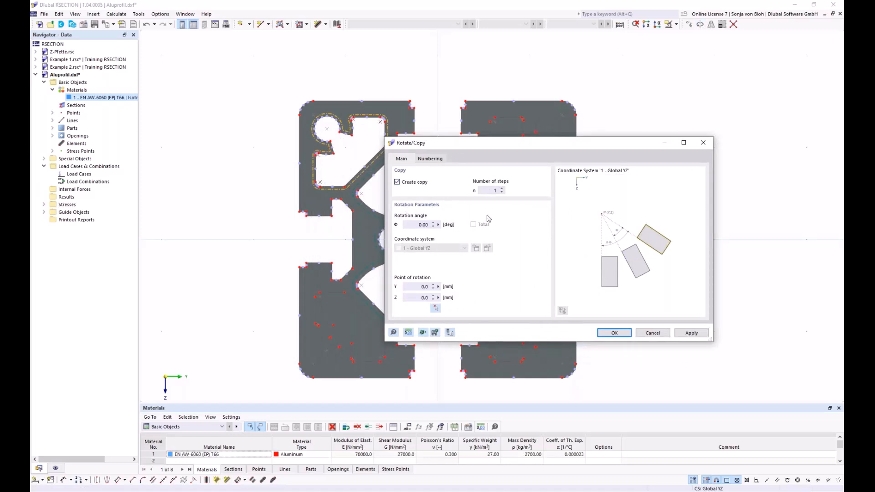
double_click(495, 190)
type("3")
left_click_drag(414, 225, 440, 225)
type("90")
left_click(436, 309)
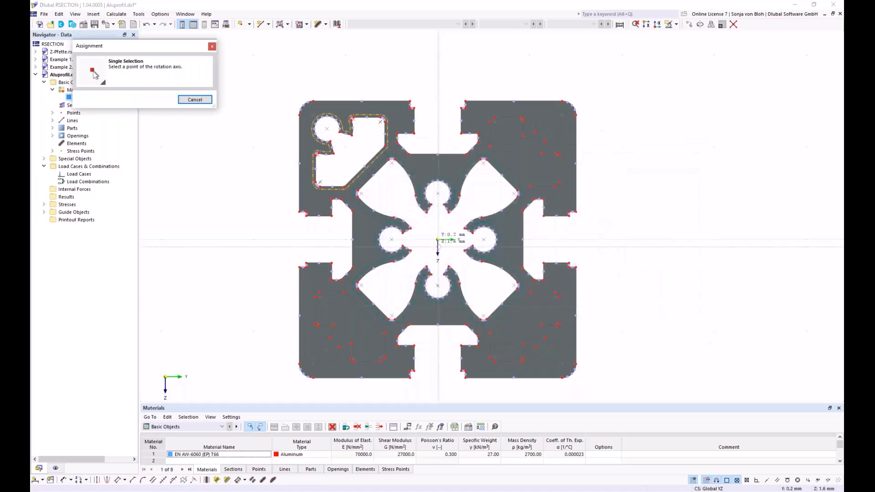
left_click(437, 239)
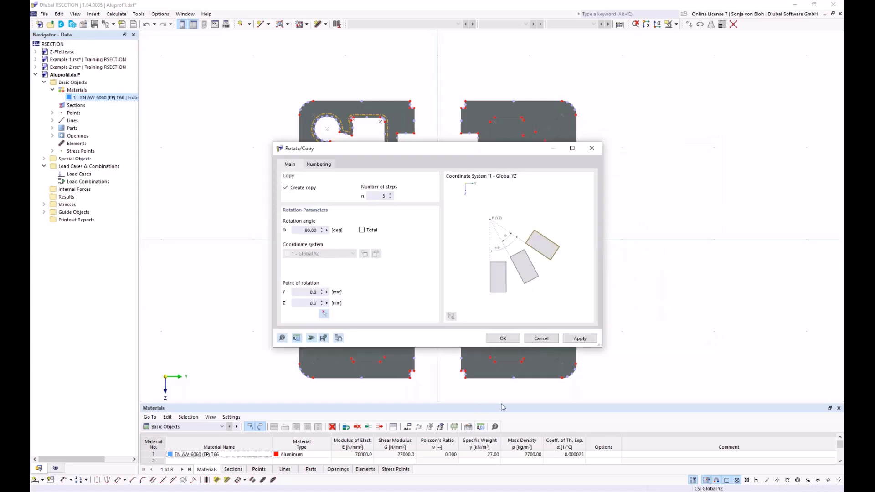
left_click(502, 339)
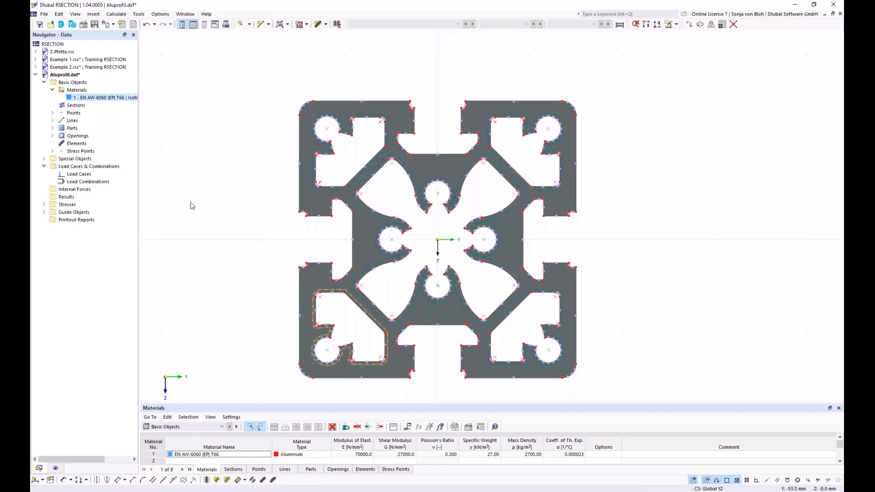
- Create two load cases, LC1 named N and LC2 named MT
right_click(90, 176)
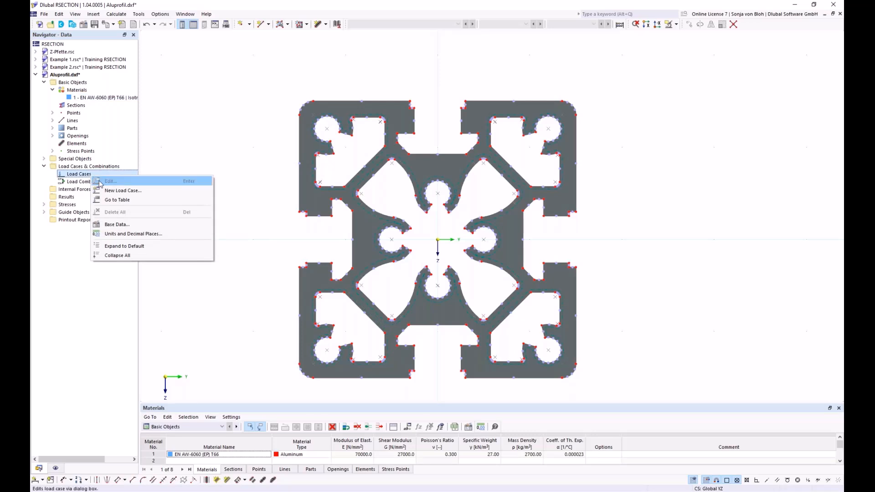
left_click(105, 191)
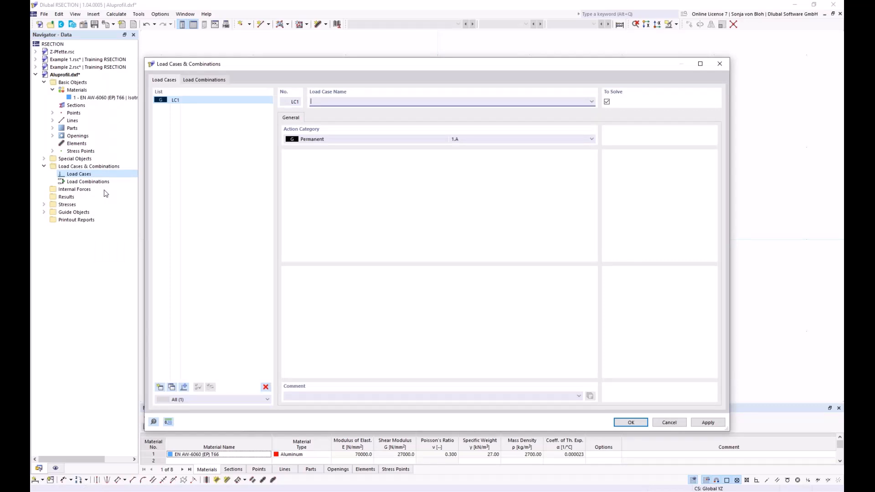
type("N")
left_click(160, 387)
type("MT")
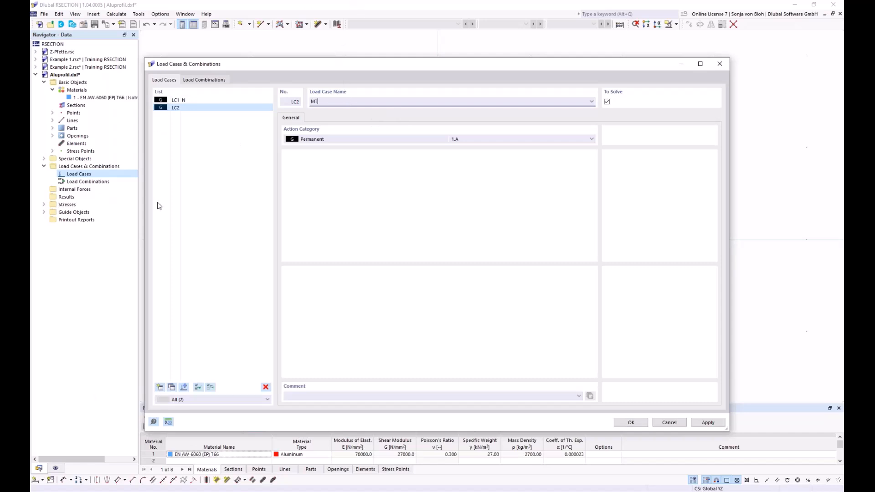
left_click(630, 423)
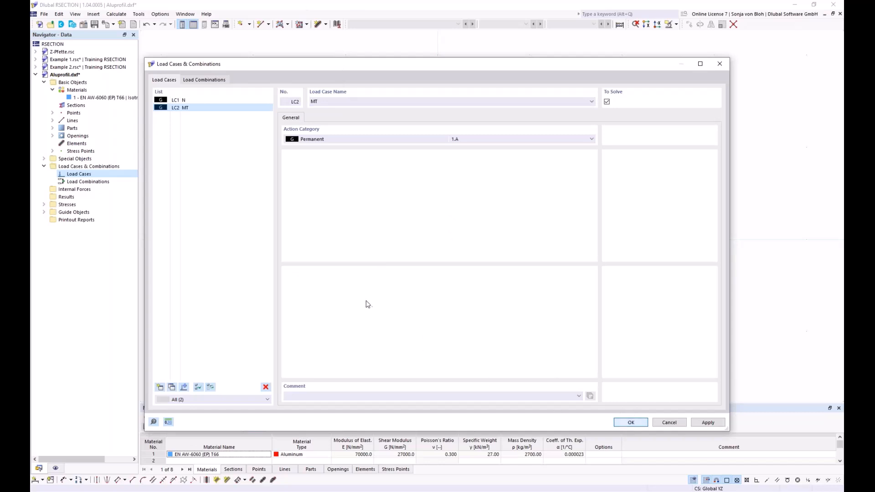
left_click(632, 422)
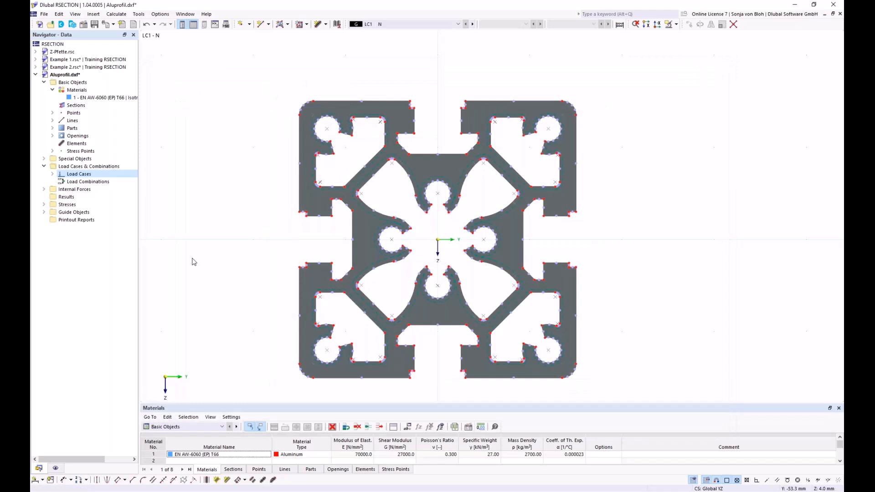
- Define internal forces for load case LC1 - N with an axial force N of -10 kN
left_click(44, 190)
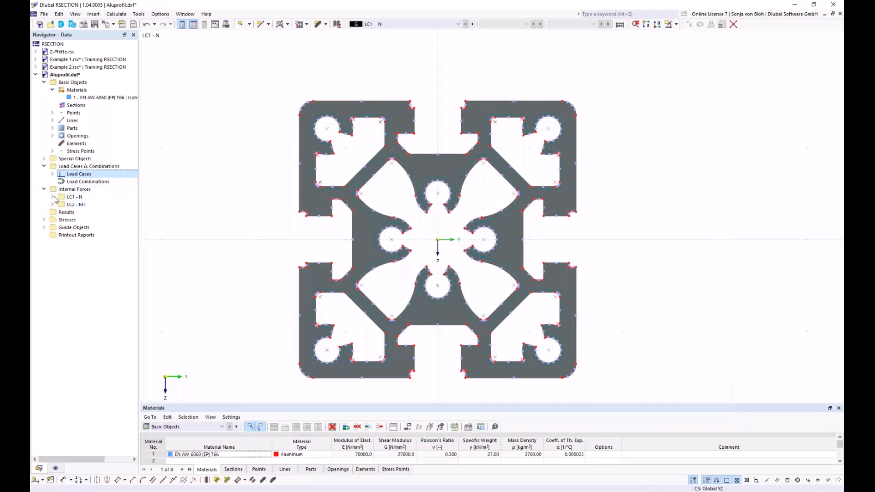
left_click(53, 197)
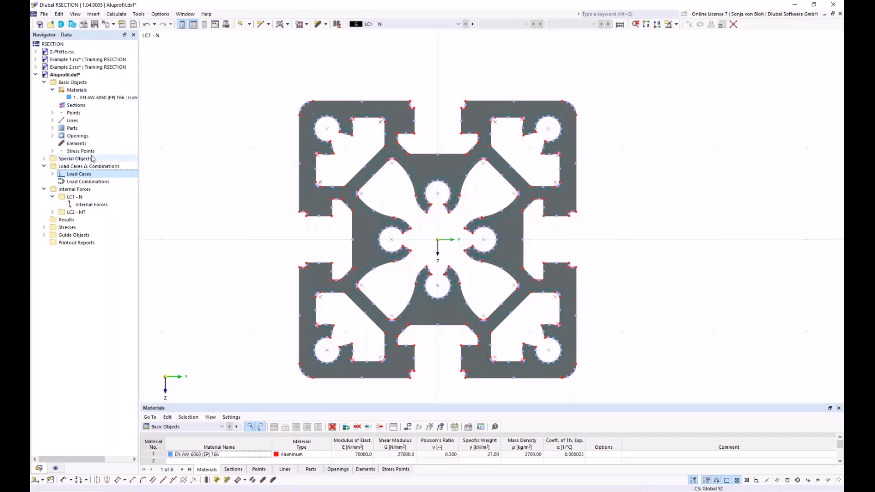
double_click(92, 205)
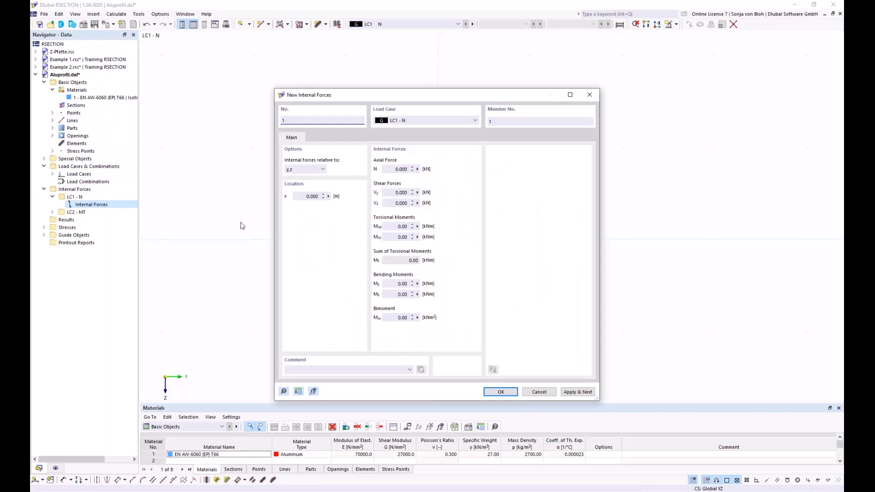
left_click(387, 168)
type("-10")
left_click(568, 392)
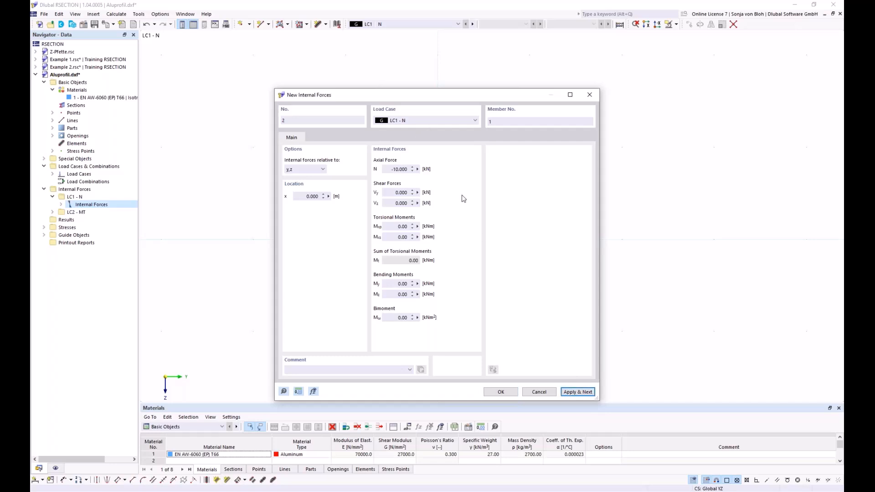
- Define internal forces for load case LC2 - MT with a primary torsional moment Mxp of 0.3 kNm
left_click(434, 121)
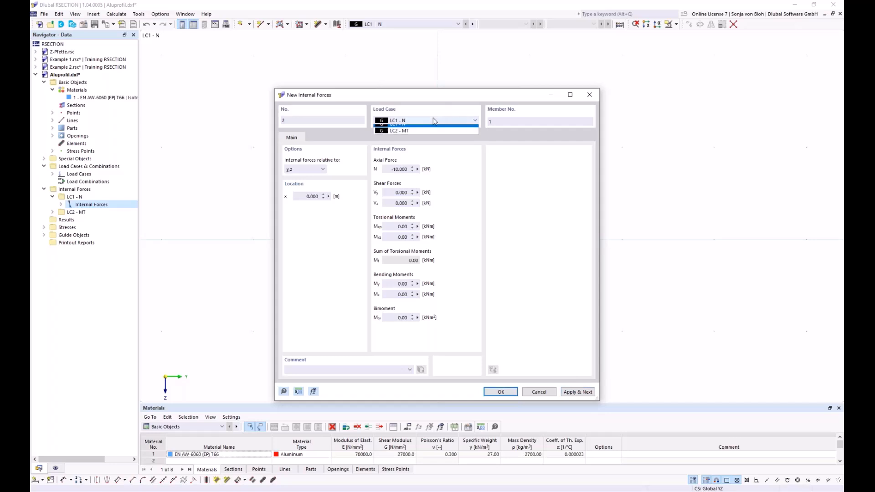
left_click(392, 135)
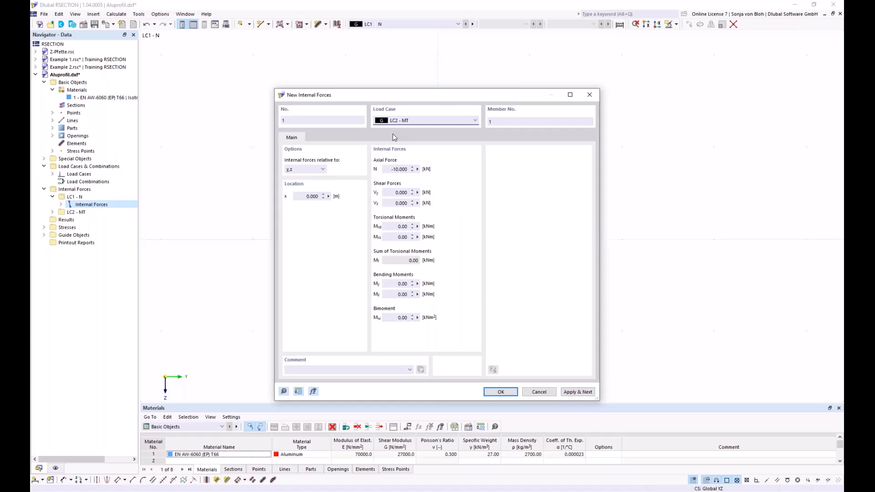
left_click(392, 227)
type("0,3")
left_click(494, 392)
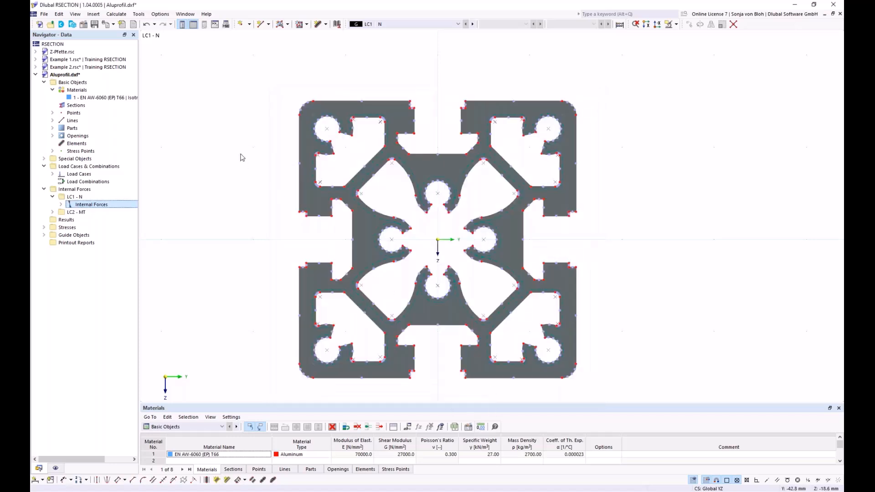
- Calculate all results and enlarge the results table showing the section properties
left_click(116, 14)
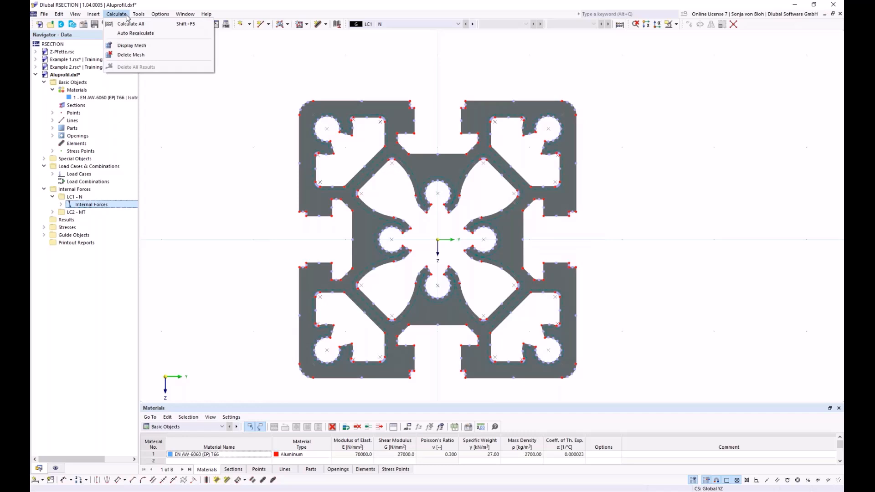
left_click(126, 25)
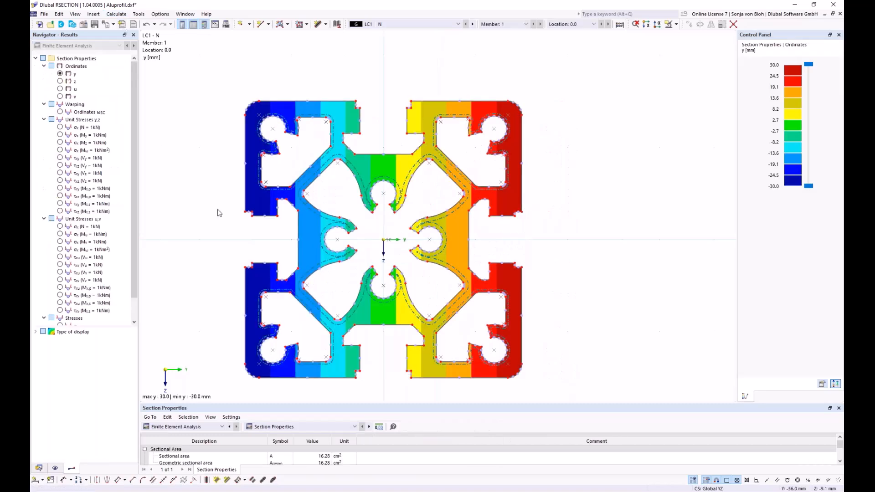
middle_click_drag(195, 250, 212, 231)
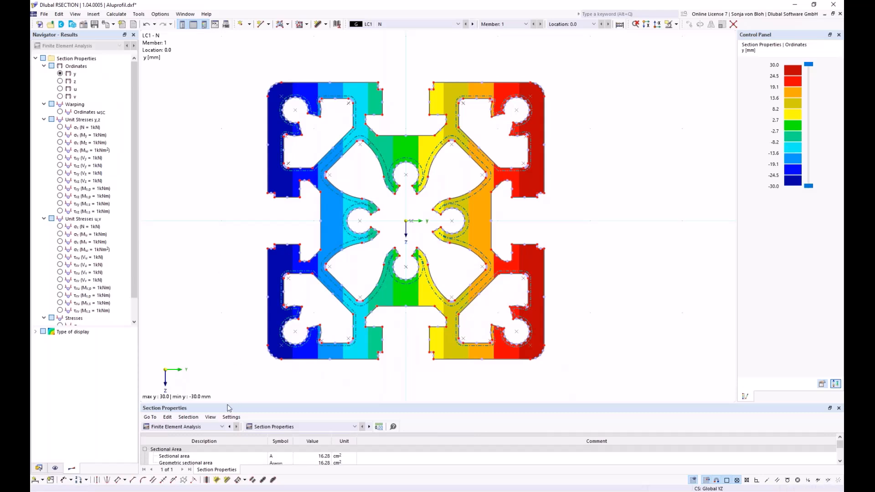
left_click_drag(226, 400, 226, 342)
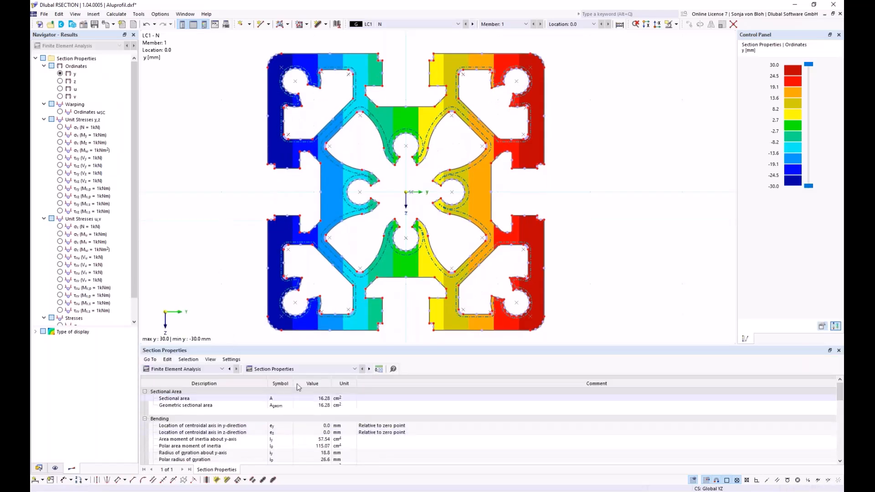
left_click(354, 369)
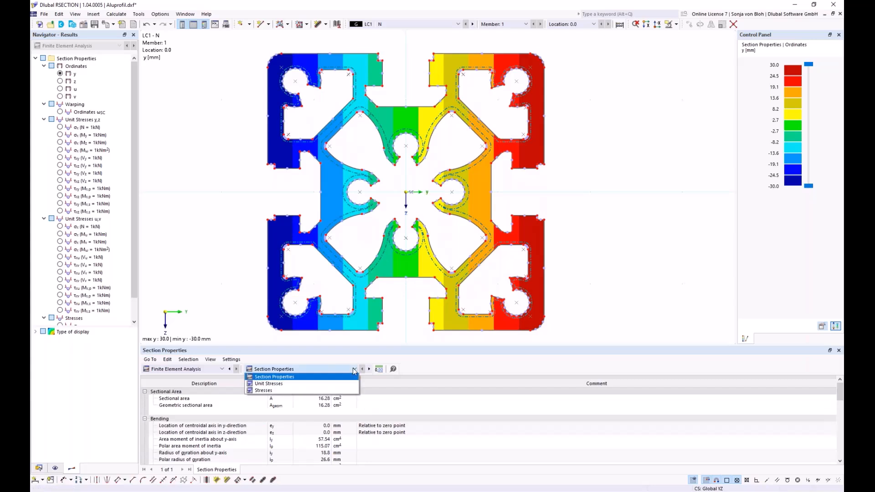
left_click(276, 377)
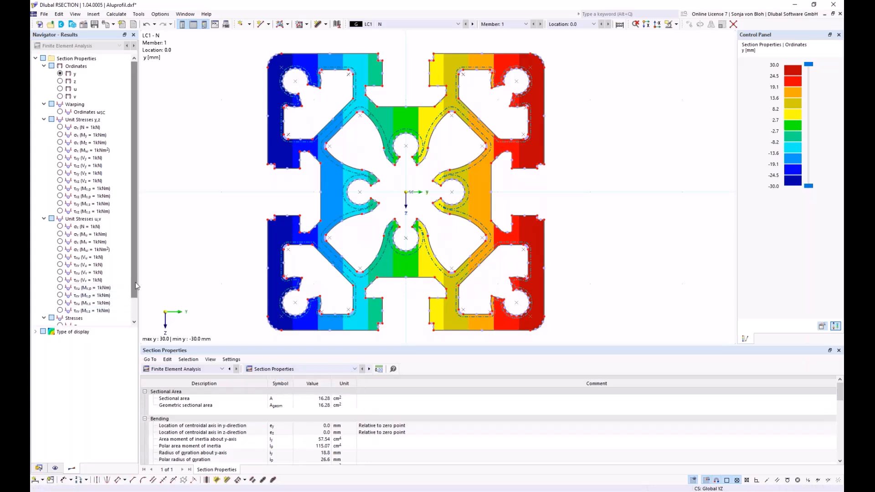
- Display the total normal and total shear stresses for LC1, and switch the total shear stress display to LC2 - MT
scroll(135, 286, "down", 1)
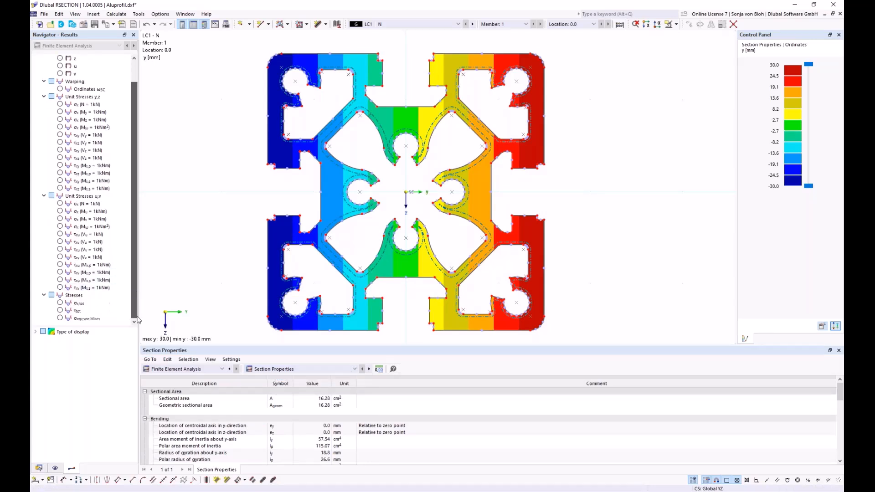
left_click(59, 303)
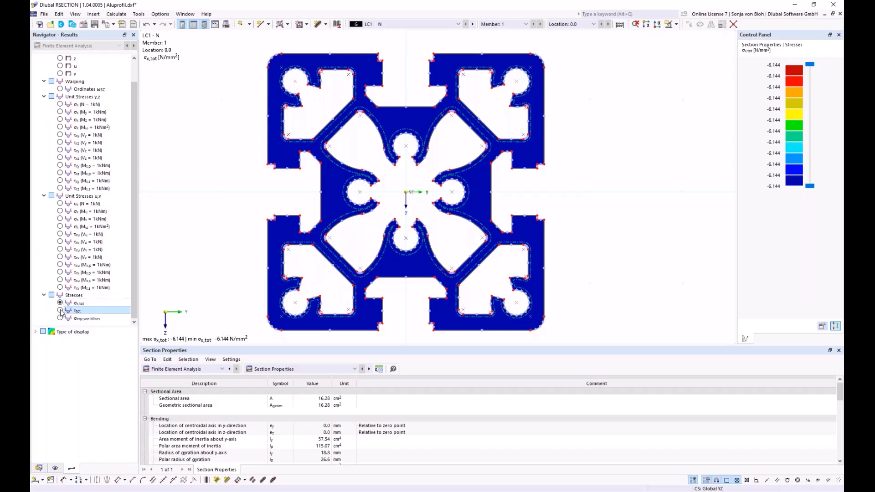
left_click(60, 310)
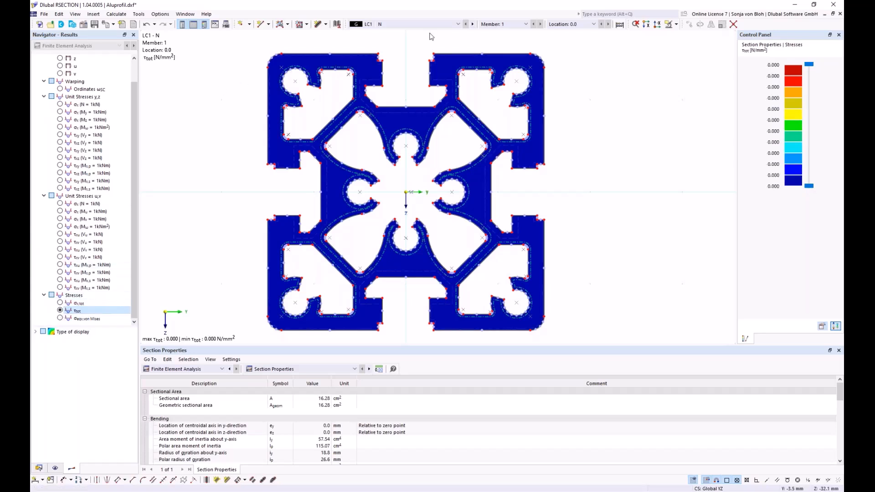
left_click(399, 24)
left_click(400, 39)
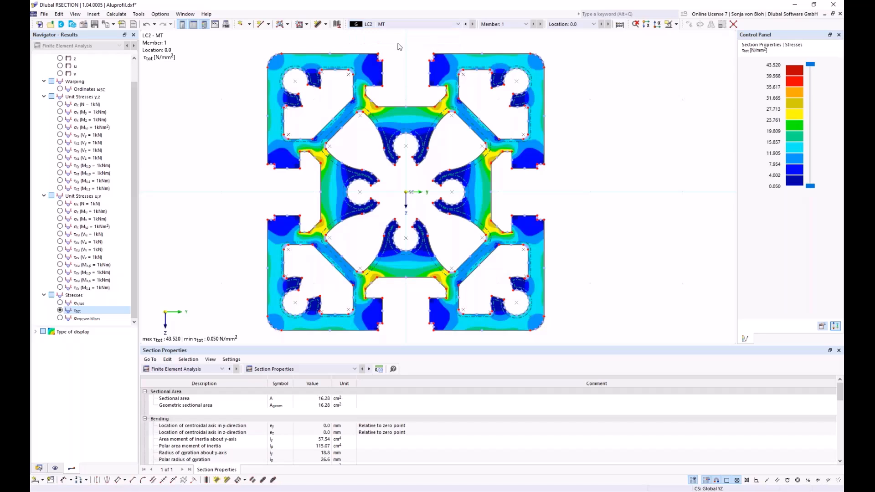
mouse_move(449, 114)
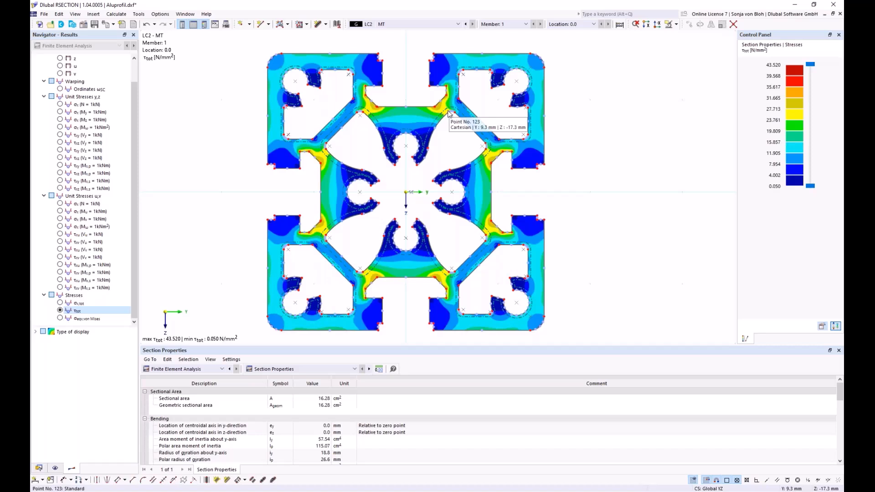
- Create a printout report without stresses by material, member, location and stress points, and without all stresses by stress points
left_click(39, 468)
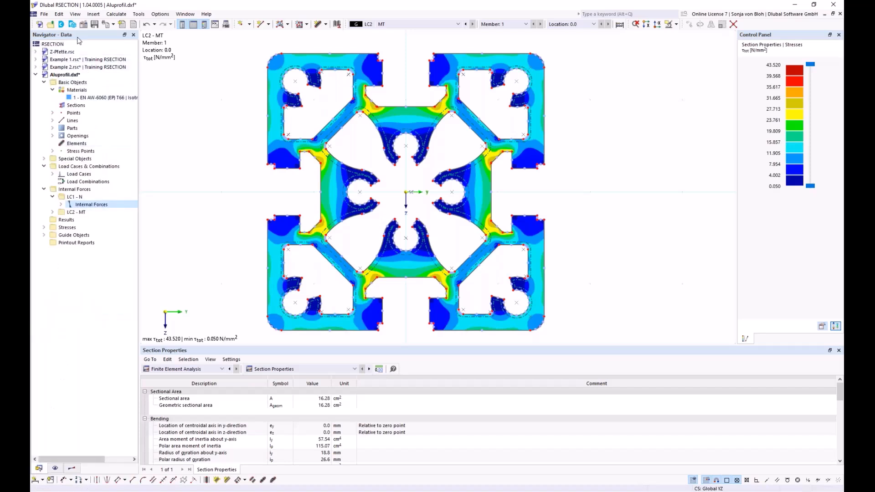
right_click(69, 242)
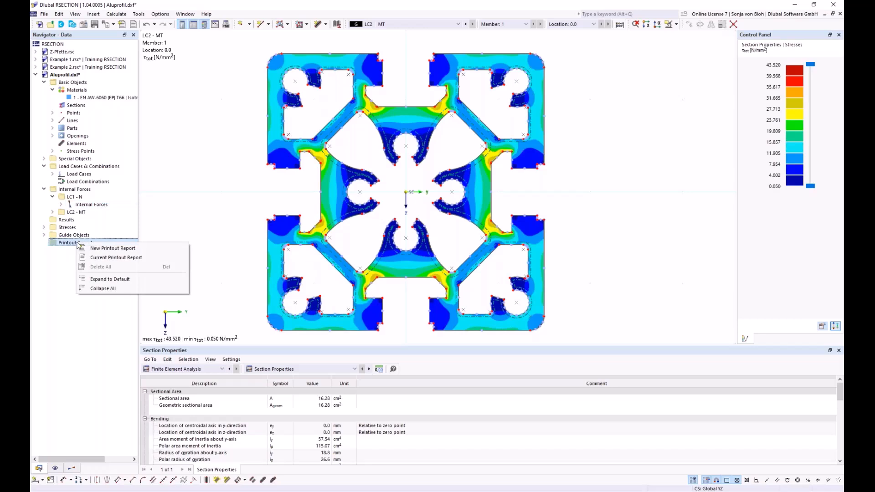
left_click(98, 248)
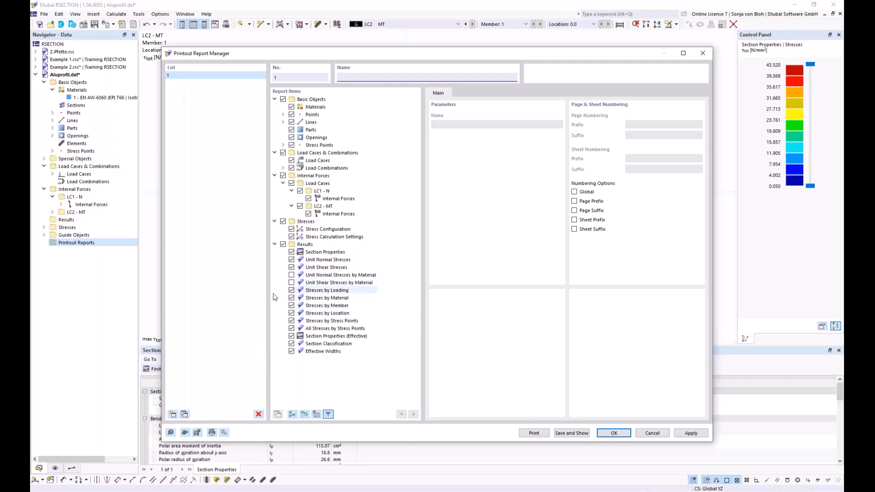
left_click(291, 297)
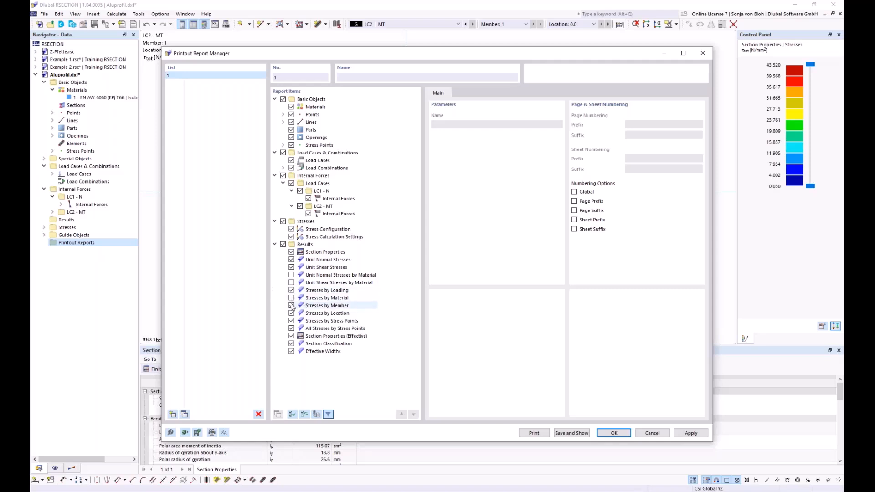
left_click(291, 305)
left_click(291, 312)
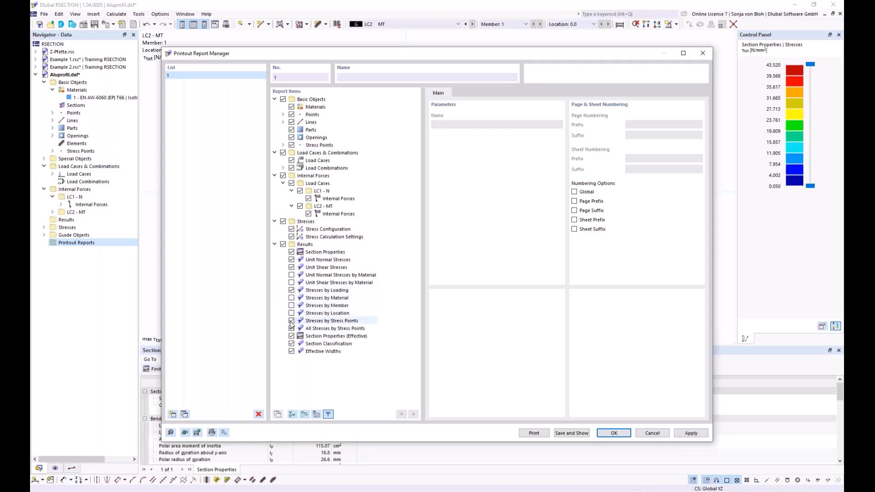
left_click(291, 320)
left_click(291, 328)
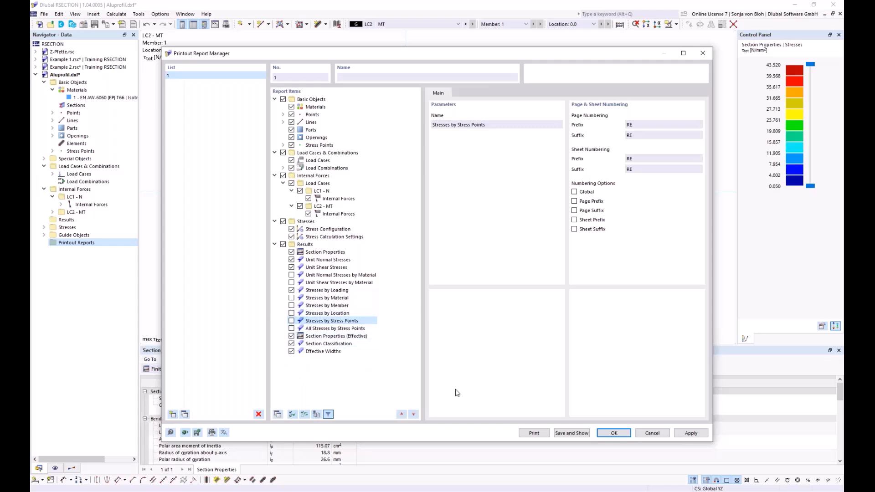
left_click(613, 433)
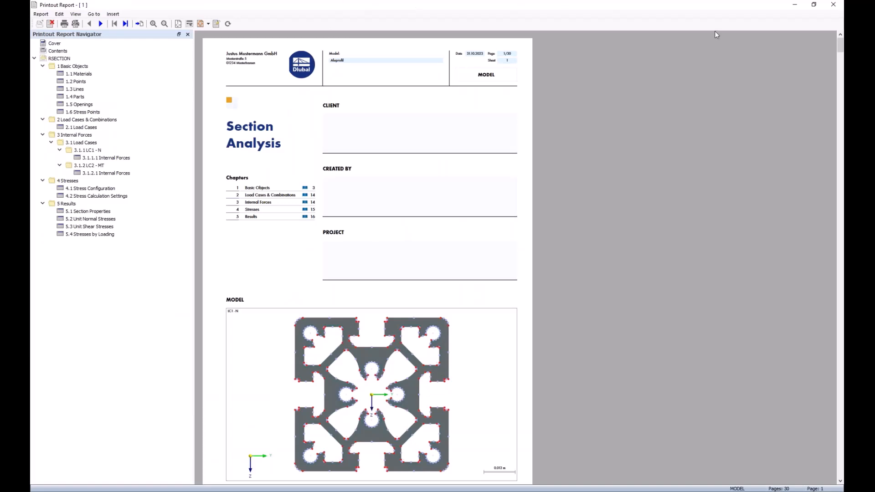
left_click(794, 8)
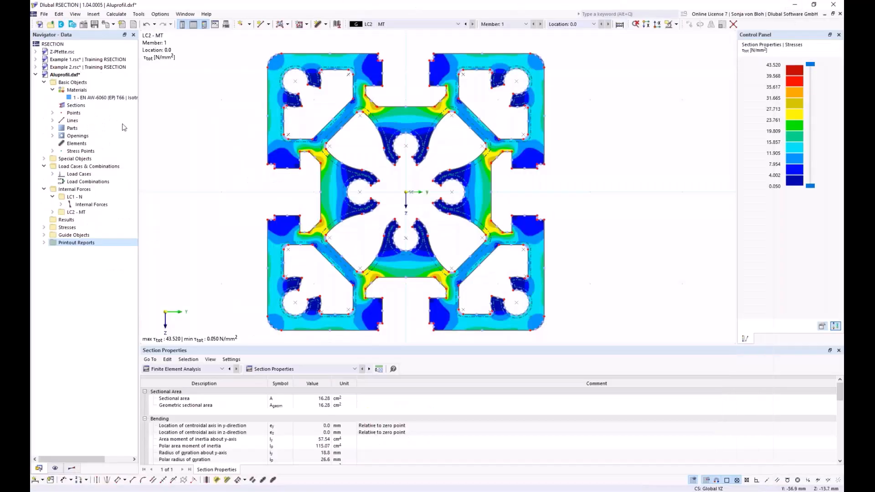
- Add the LC2 total shear stress graphic to the printout report, view its page and close the report
left_click(113, 25)
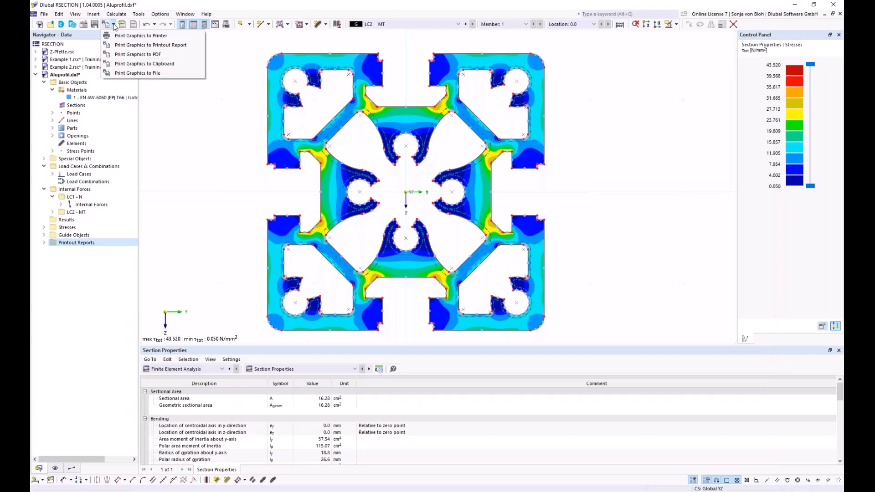
left_click(124, 45)
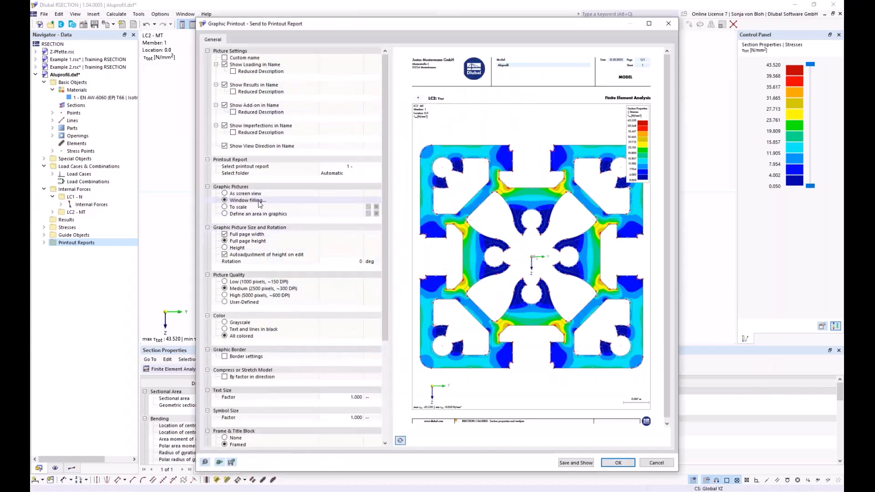
left_click(575, 463)
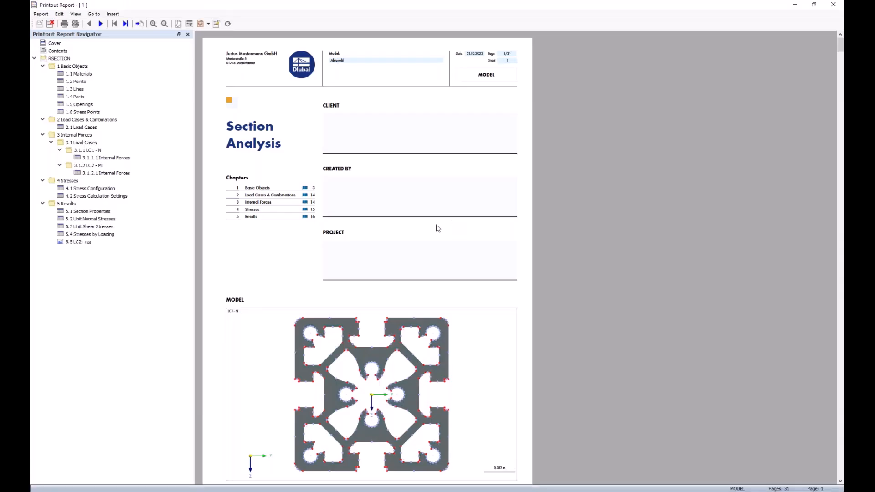
left_click(78, 242)
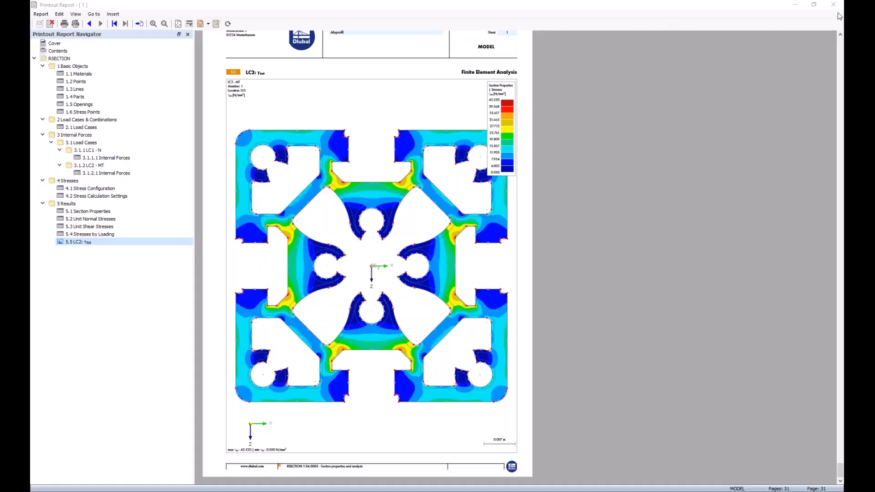
left_click(832, 5)
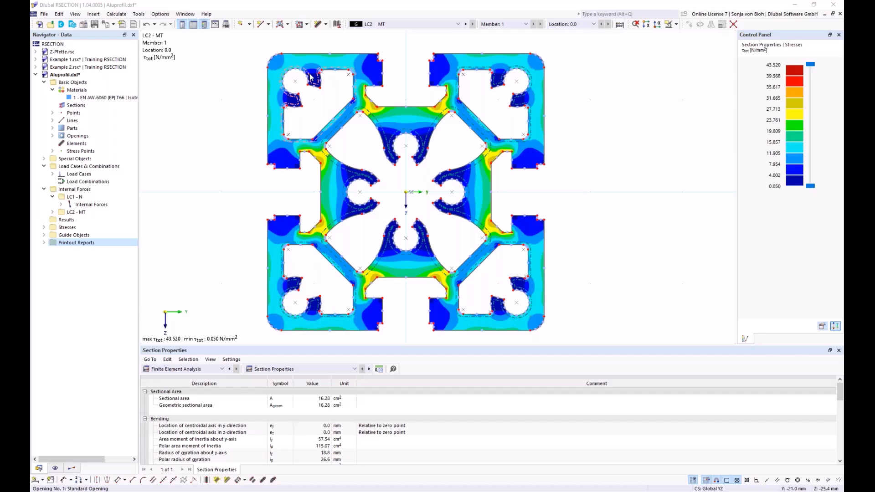
- Create a new model named Example 4 in the Training RSECTION series with the Finite Element Analysis method
left_click(40, 24)
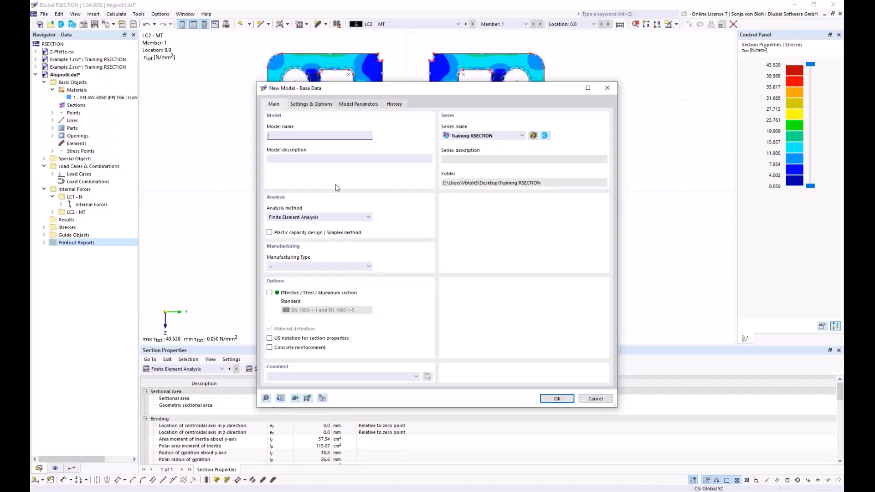
type("Example 4")
left_click(555, 399)
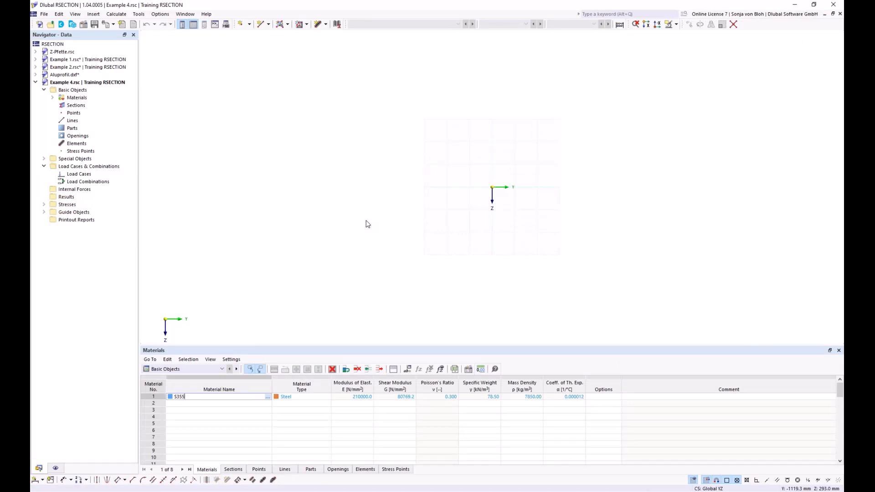
- Replace material 1 with steel S235 from the EN 1993-1-1 Steel S series in the material library
left_click(53, 97)
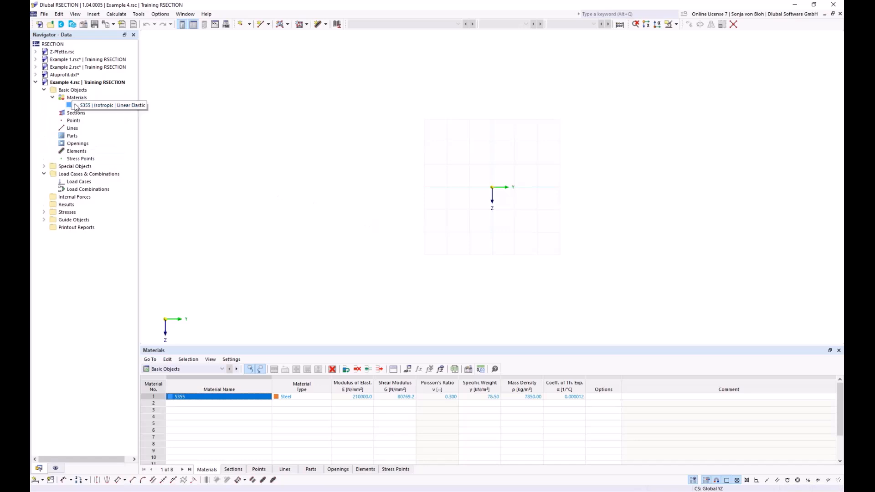
double_click(76, 106)
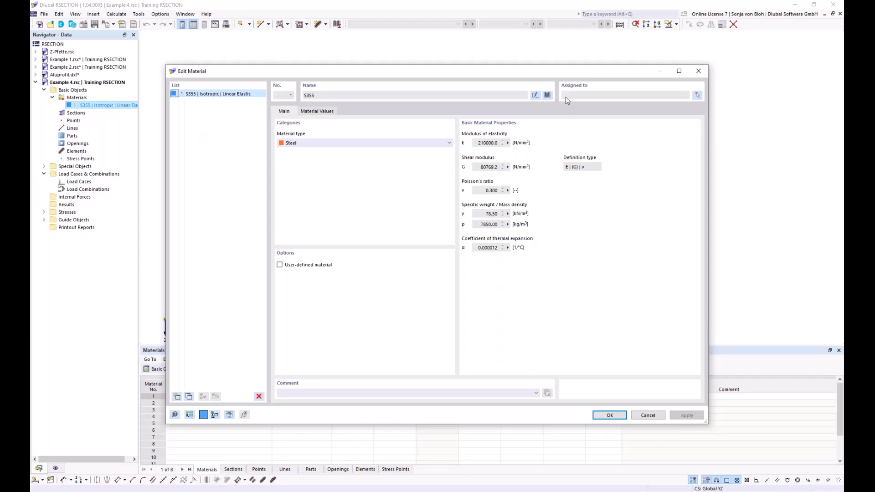
left_click(546, 96)
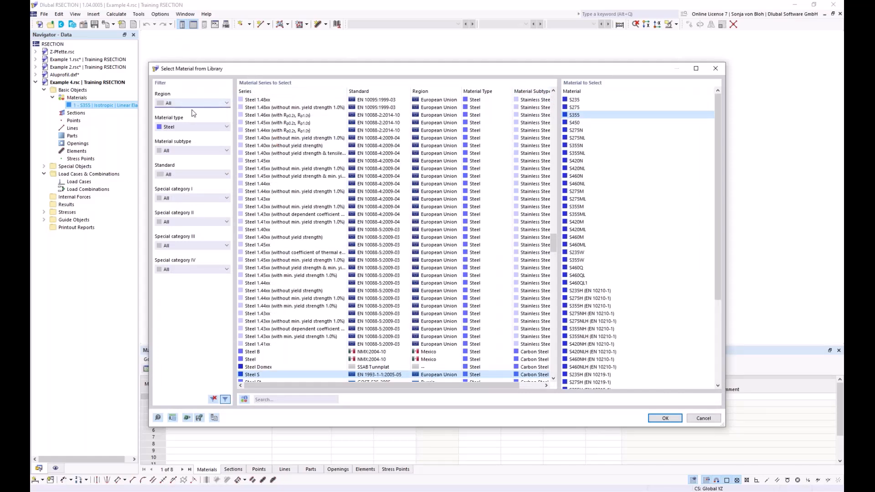
left_click(575, 100)
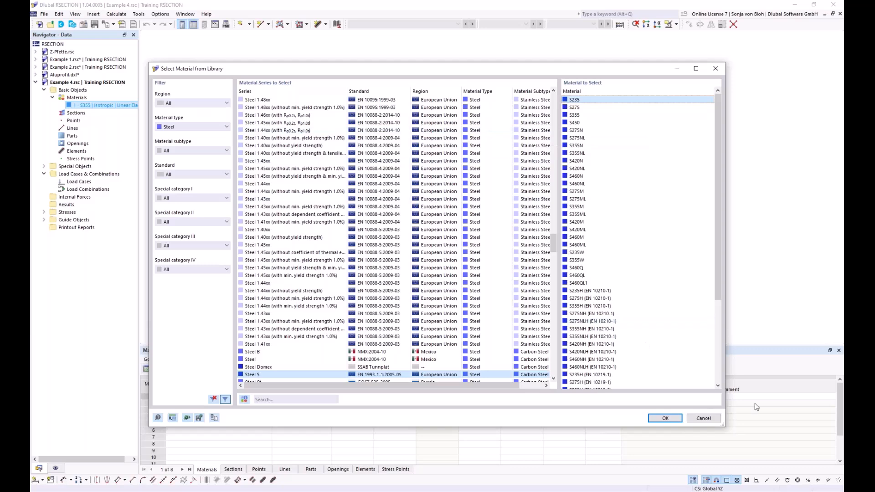
left_click(664, 418)
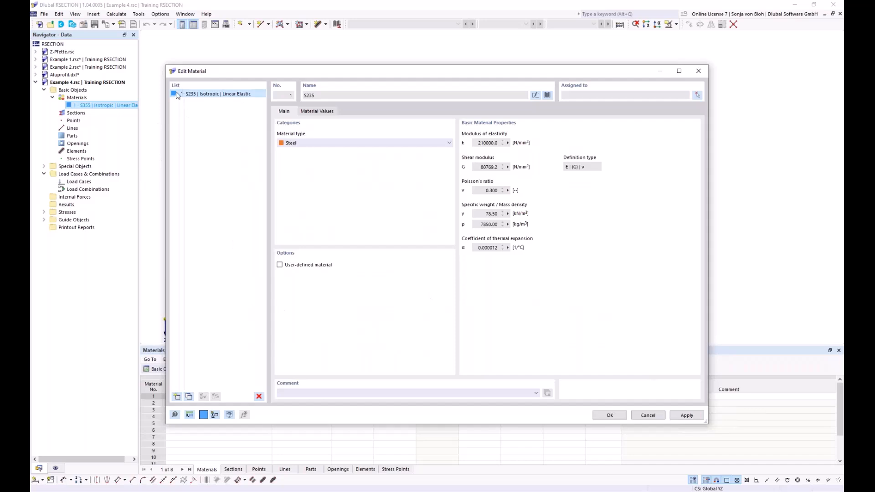
- Add concrete C40/50 from the EN 1992-1-1 Concrete C series as a second material and confirm the materials
left_click(177, 397)
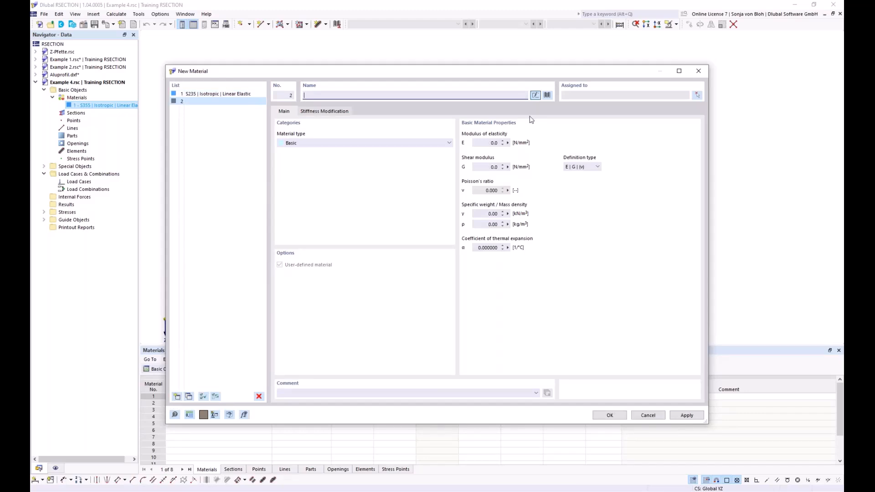
left_click(547, 95)
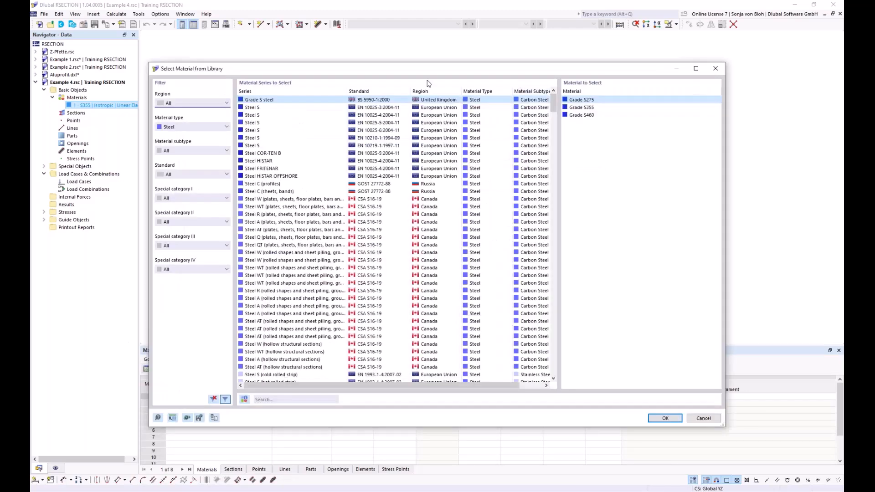
left_click(182, 127)
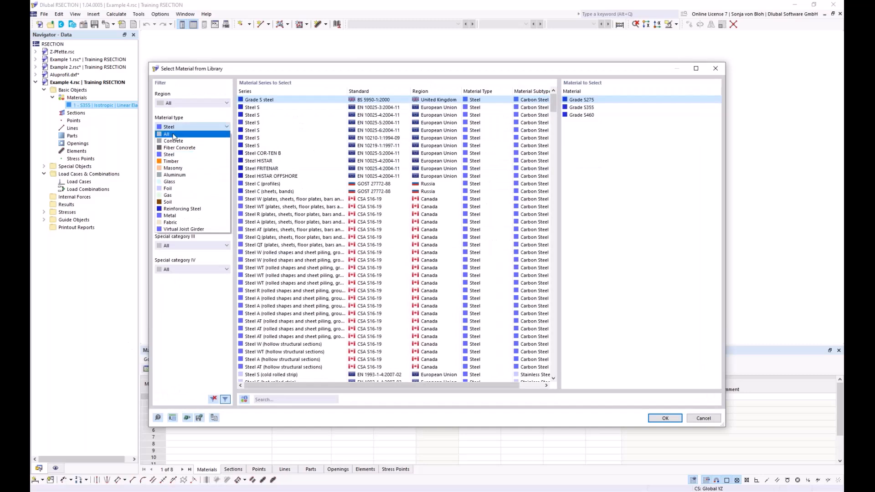
left_click(180, 142)
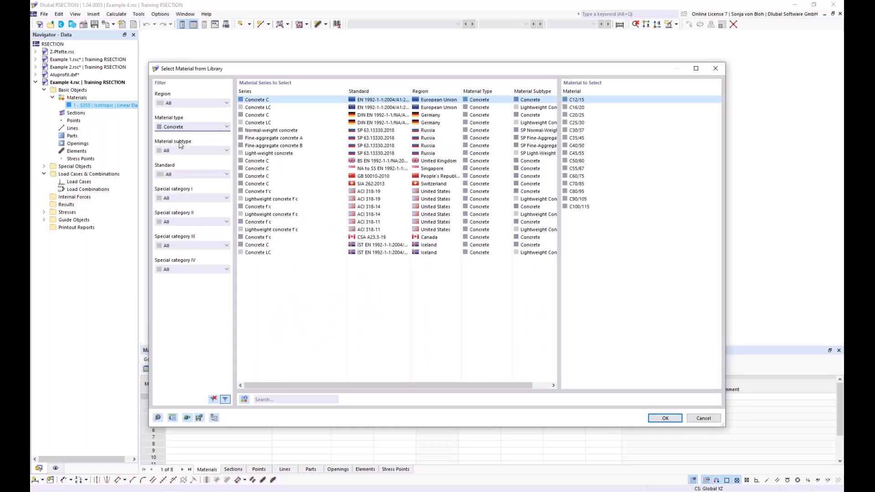
left_click(585, 138)
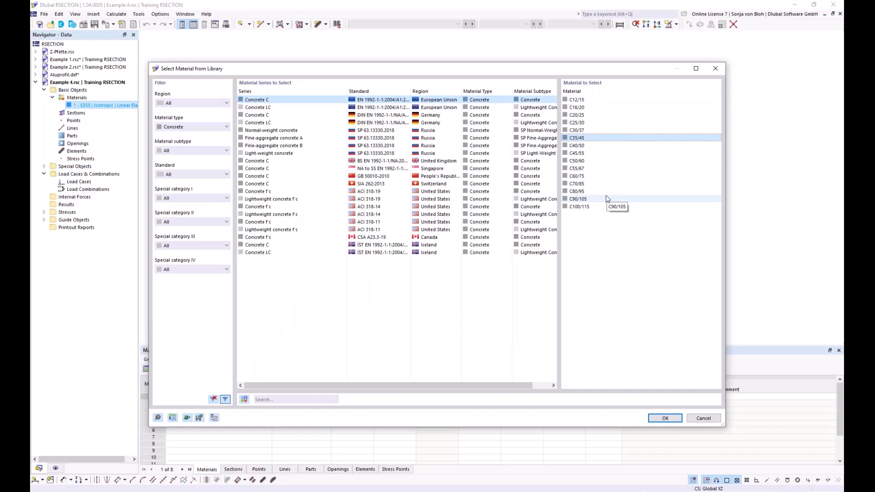
key("Down")
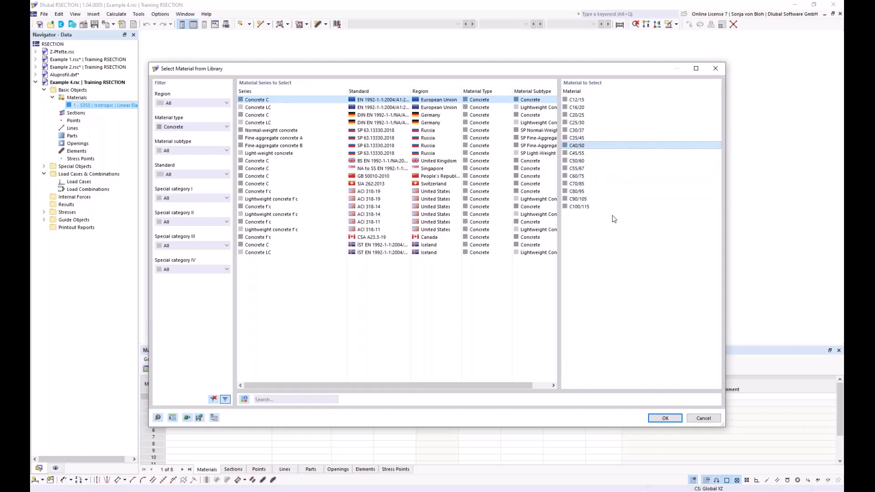
left_click(664, 418)
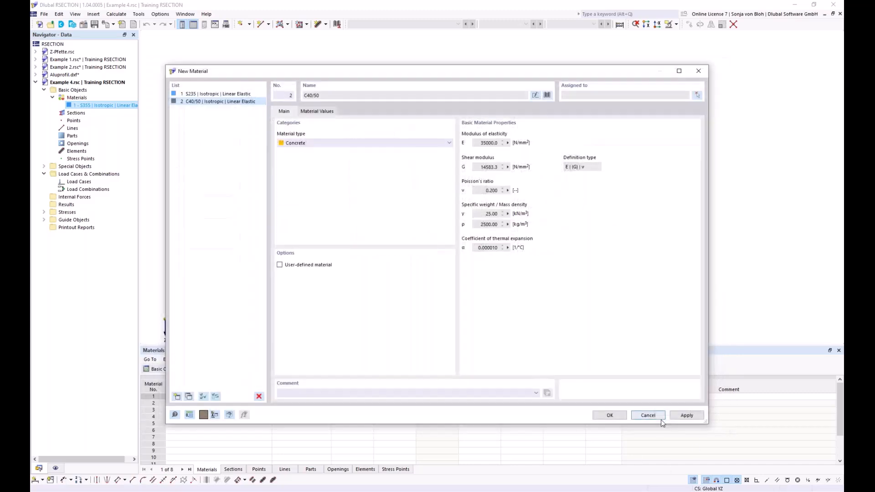
left_click(615, 417)
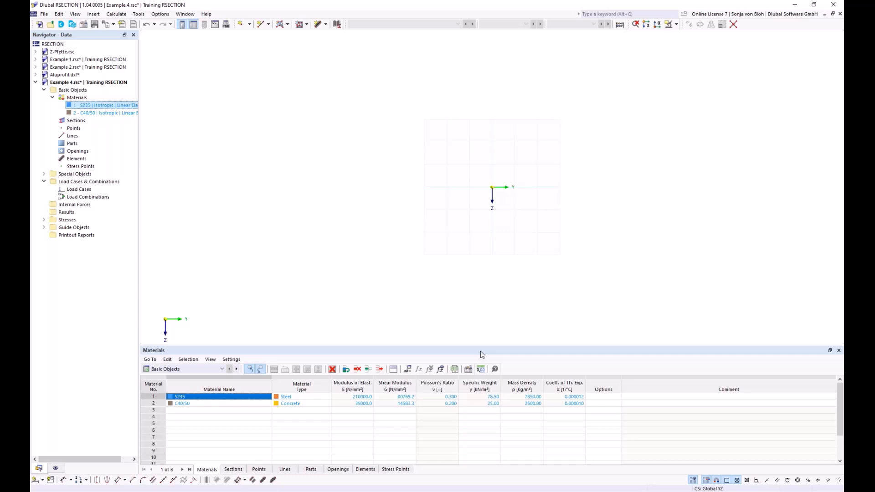
- Define a new massive rectangle section with a width of 1000 mm and a height of 200 mm
right_click(74, 121)
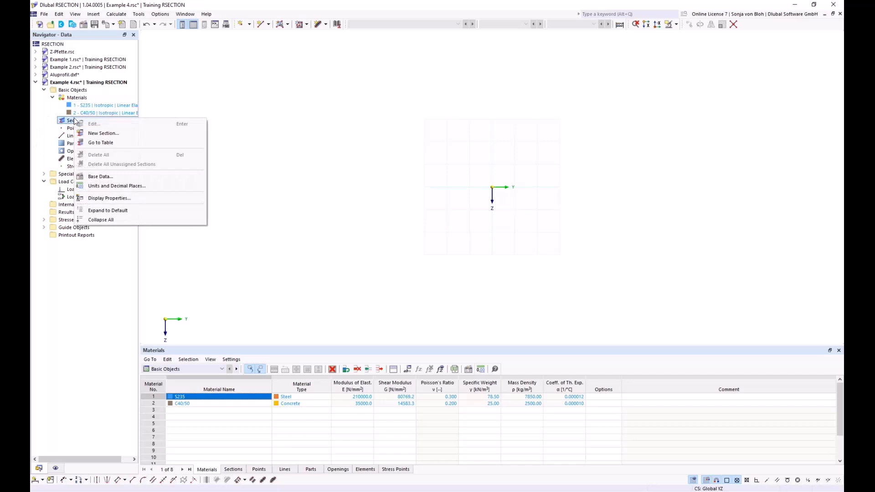
left_click(105, 133)
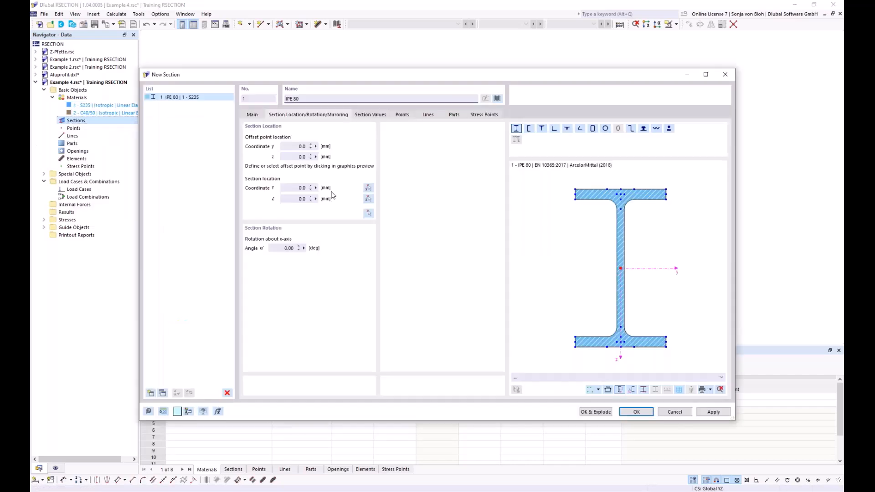
left_click(498, 99)
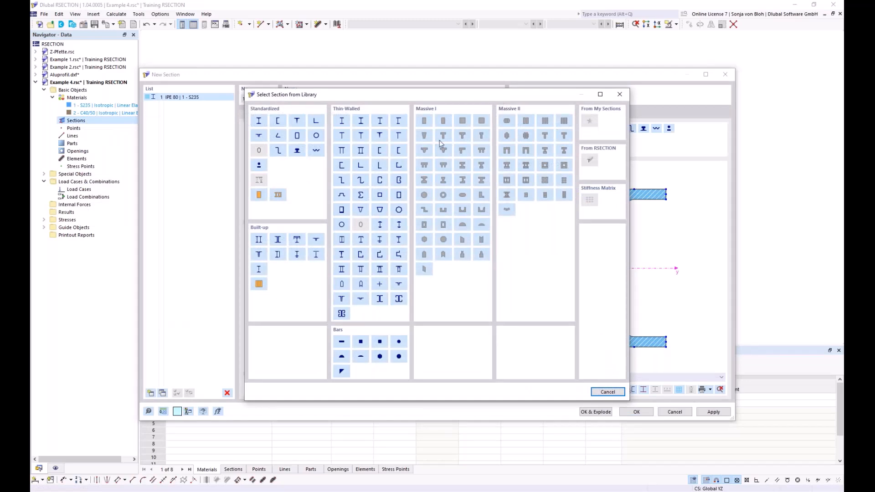
left_click(425, 121)
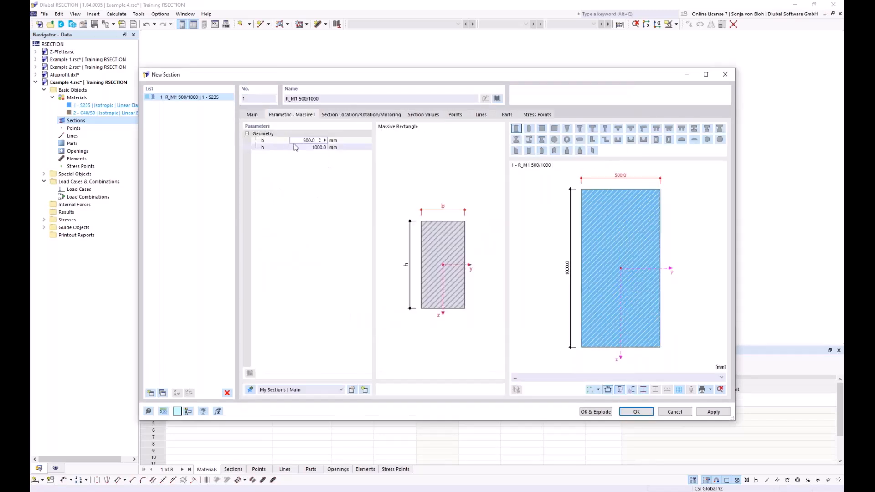
left_click(342, 146)
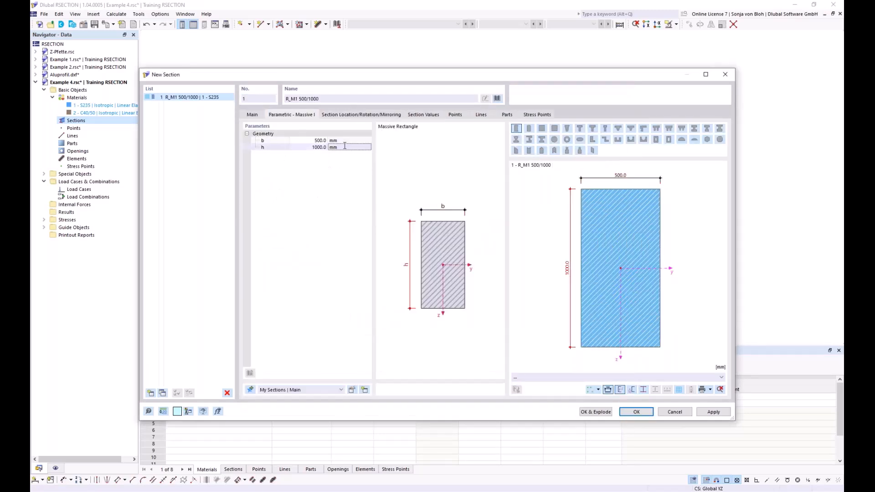
left_click(303, 140)
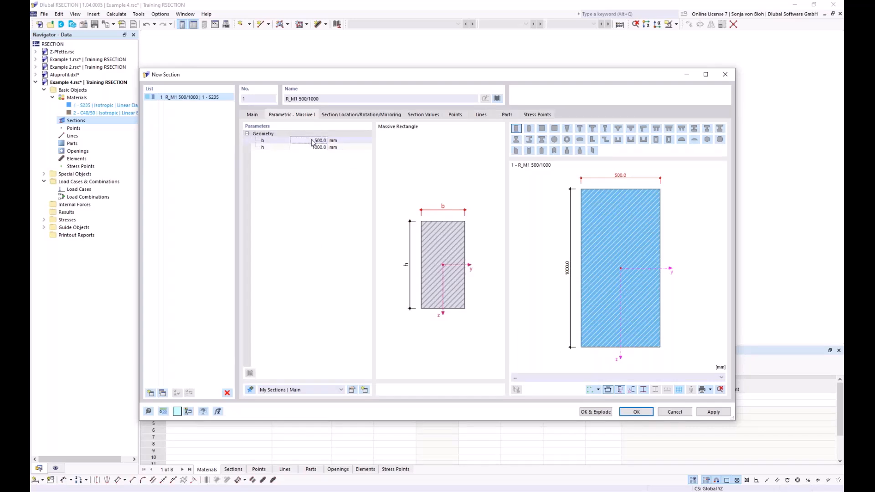
left_click(304, 140)
type("100")
left_click(306, 147)
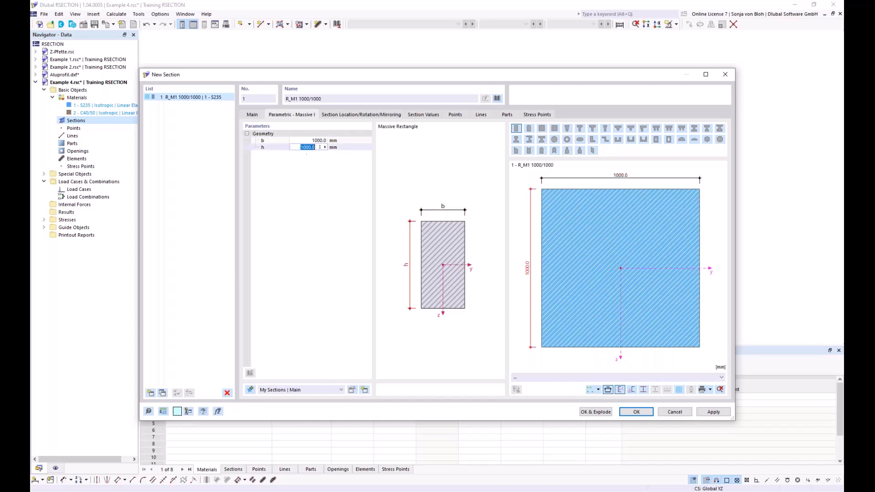
type("200")
- Assign material C40/50 to the rectangular section and insert it at the origin
left_click(252, 114)
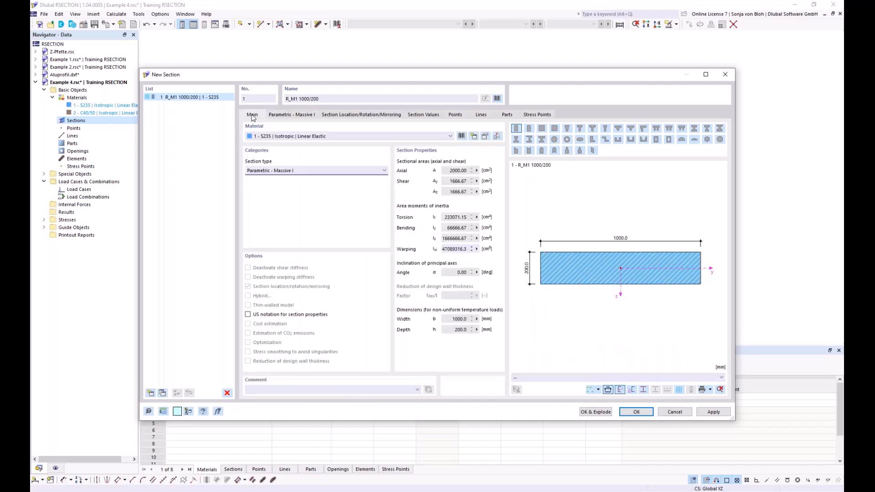
left_click(295, 137)
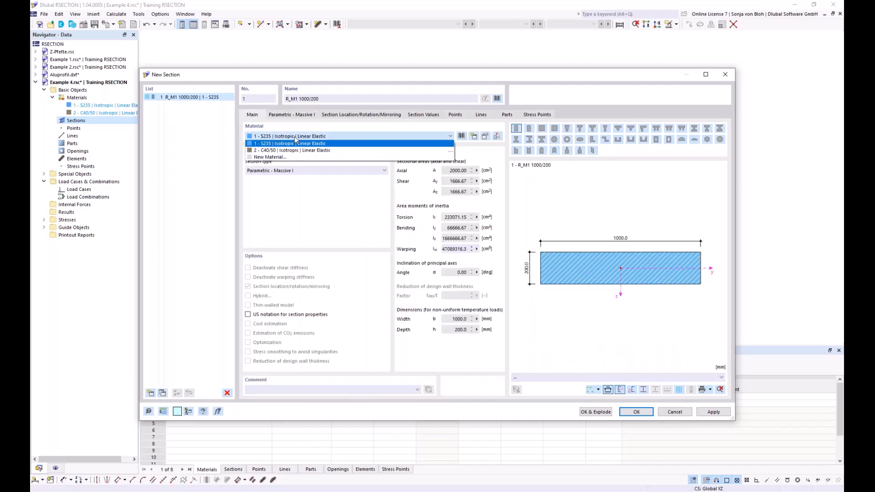
left_click(287, 150)
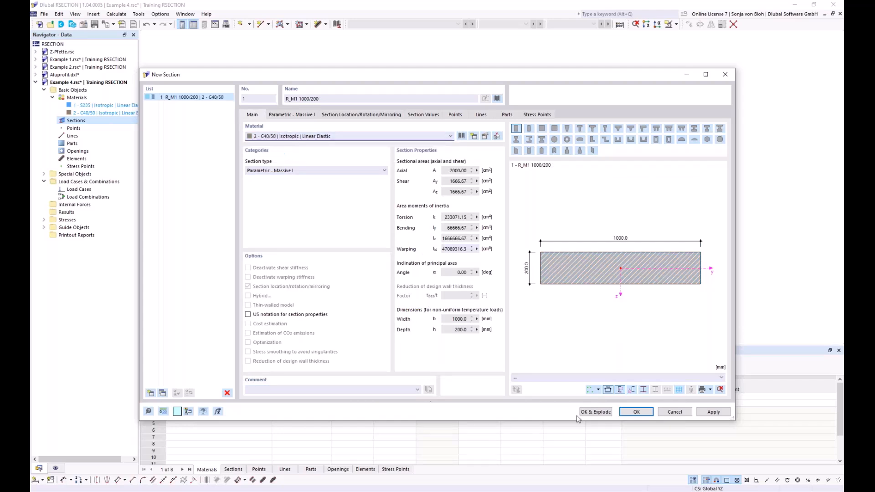
left_click(638, 412)
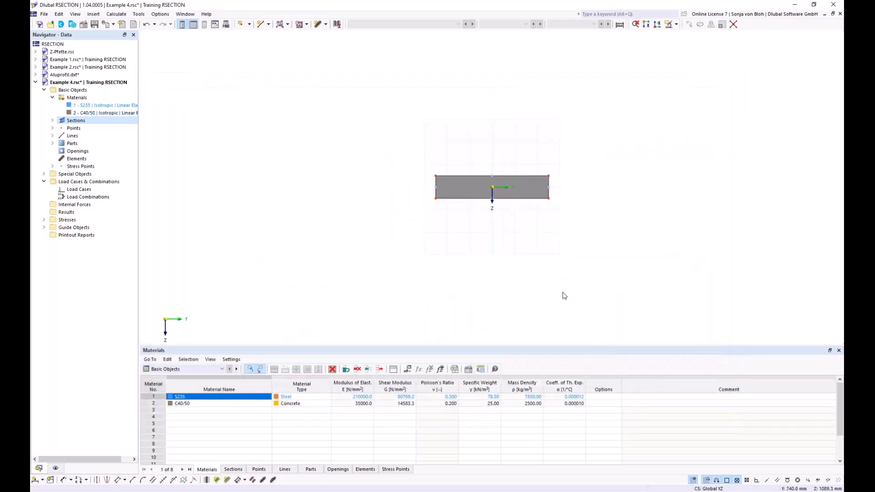
- Create a second section and choose the standardized I-section HEB 400 (DIN 1025-2:1995-11) in S235 from the library
scroll(523, 223, "up", 4)
middle_click_drag(519, 245, 451, 248)
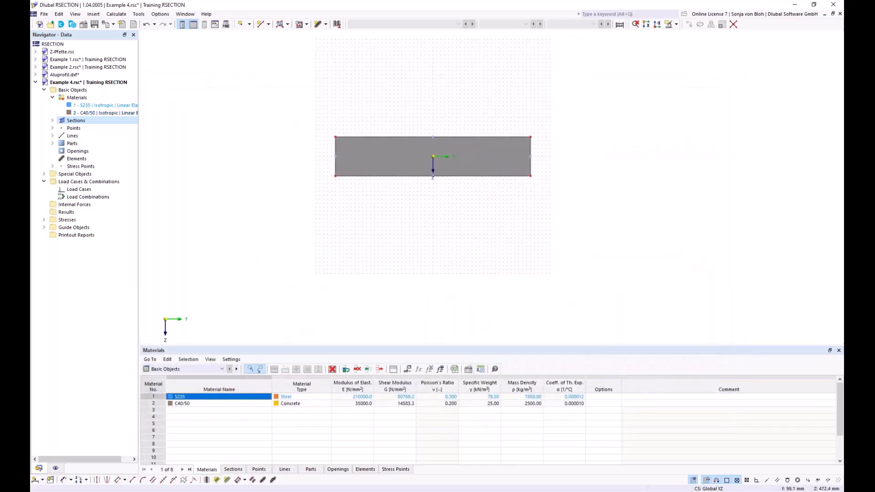
scroll(453, 248, "up", 1)
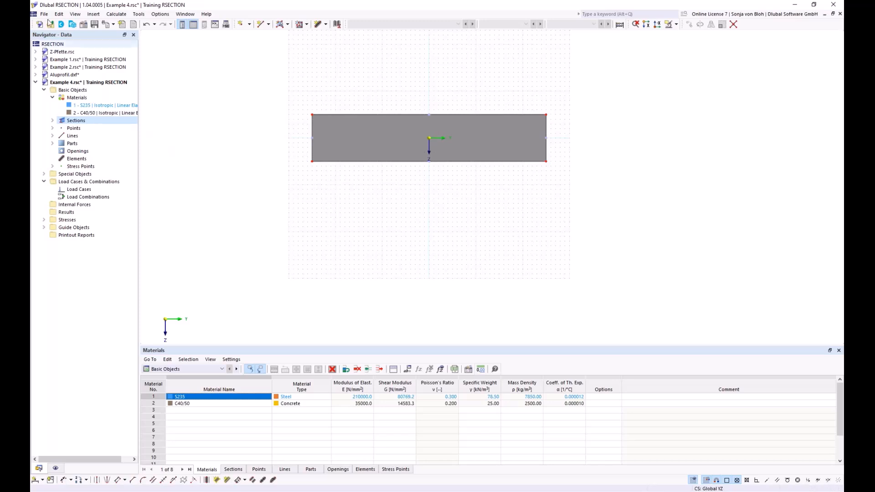
right_click(75, 121)
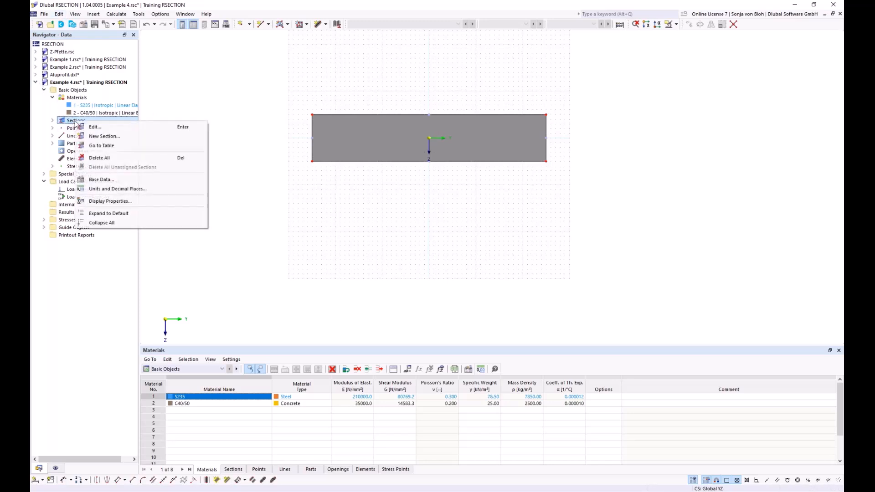
left_click(88, 136)
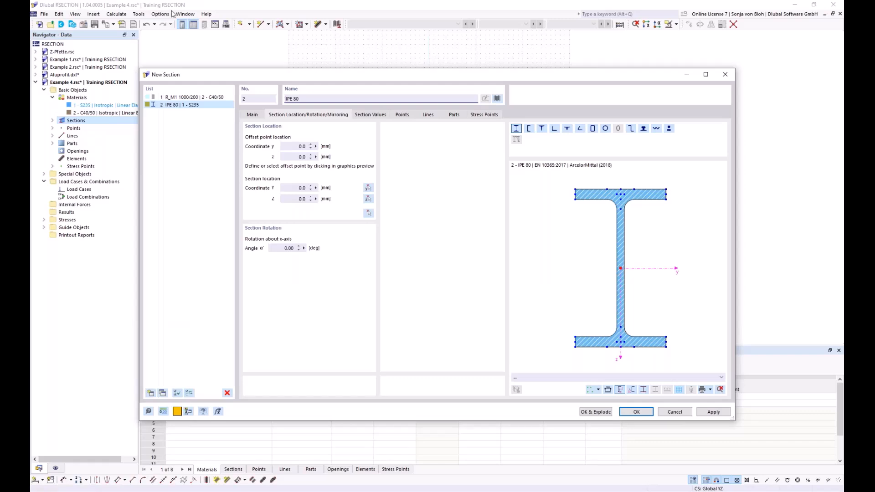
left_click(497, 98)
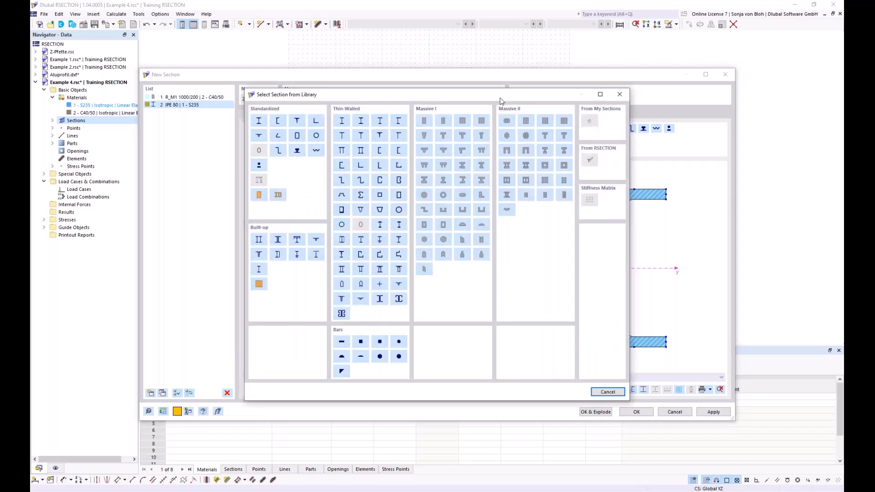
left_click(259, 121)
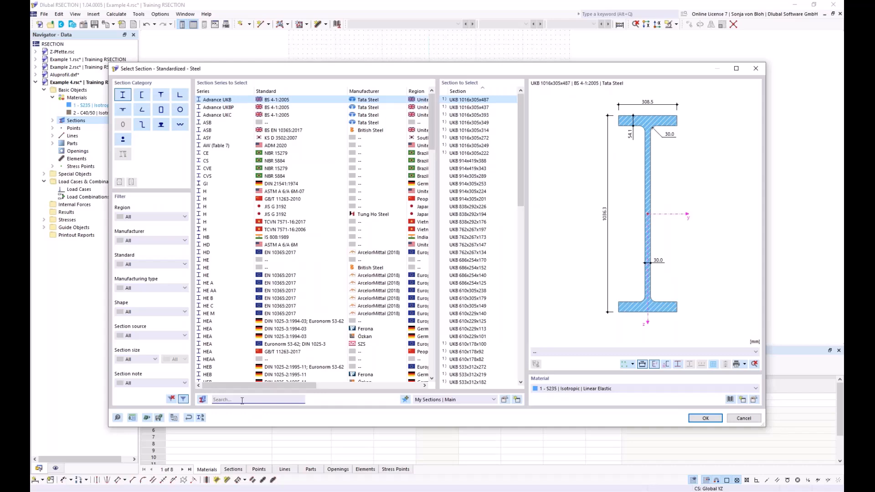
left_click(242, 400)
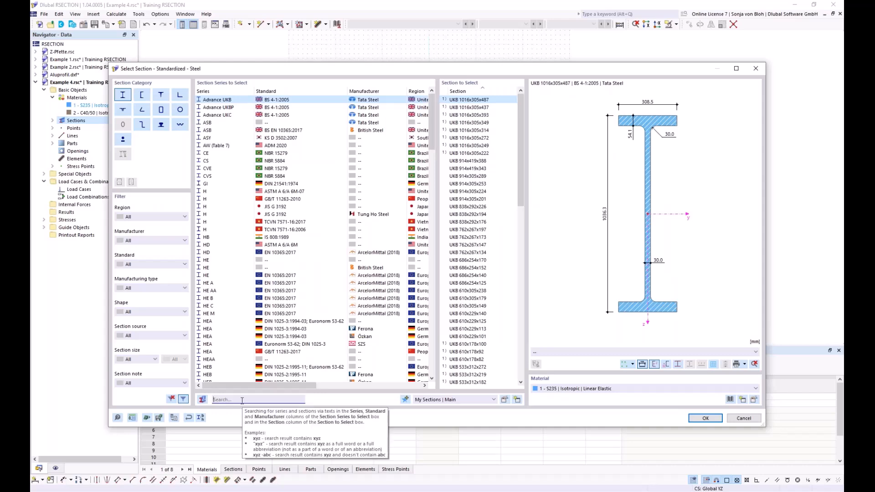
type("HEB")
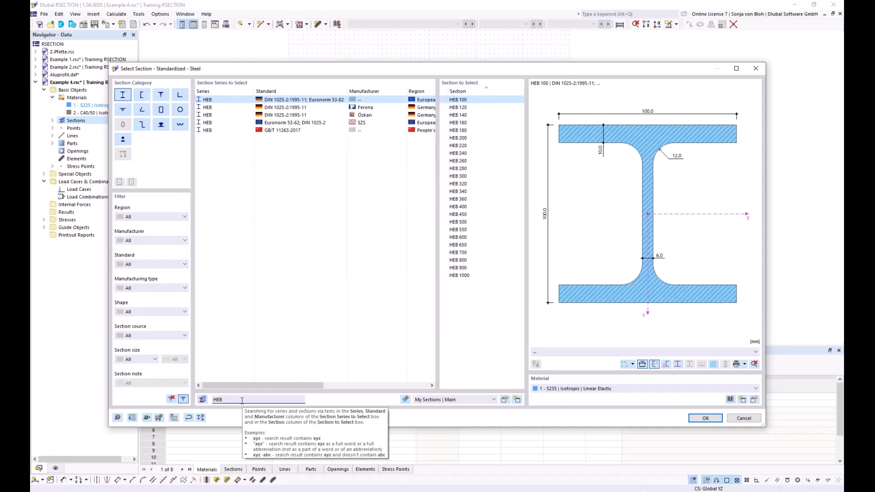
type(" 400")
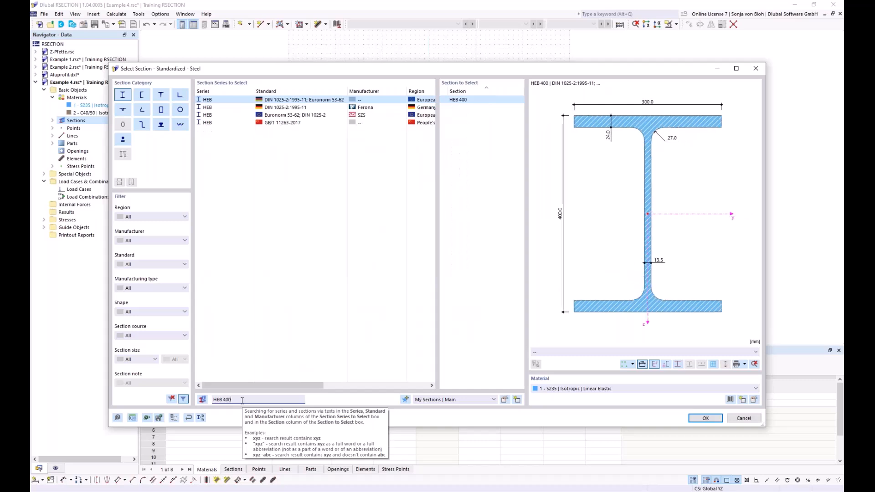
left_click(461, 100)
left_click(705, 418)
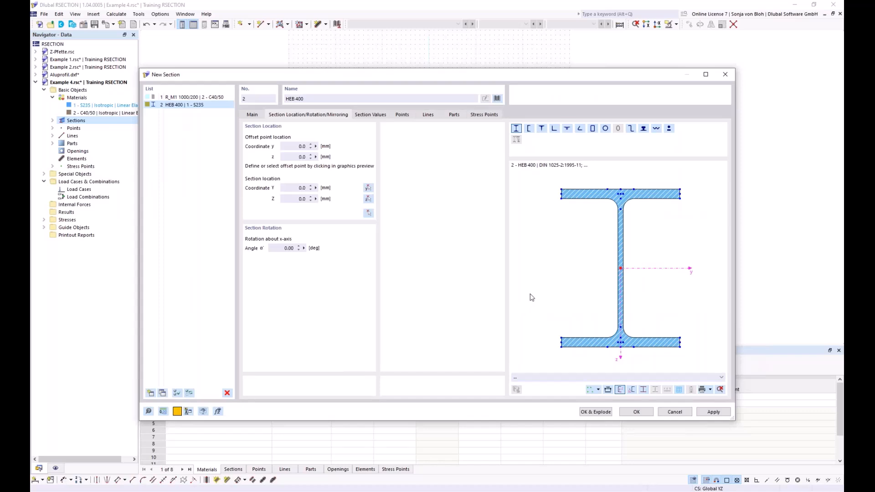
- Insert the HEB 400 with the middle of its top flange's upper edge at the midpoint of the slab's bottom edge
left_click(619, 189)
left_click(369, 213)
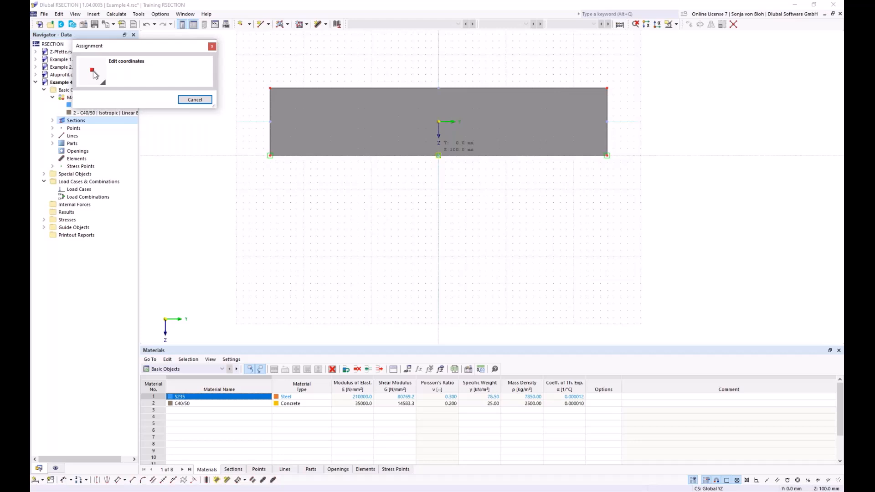
left_click(438, 155)
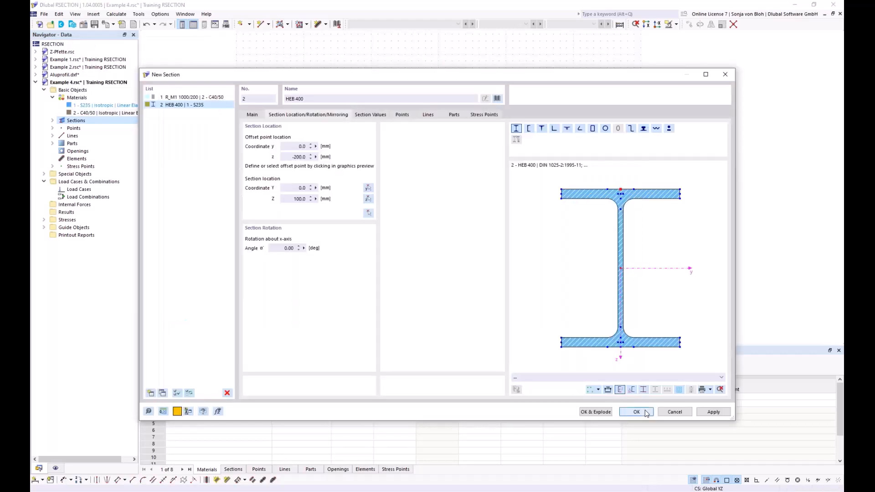
left_click(636, 411)
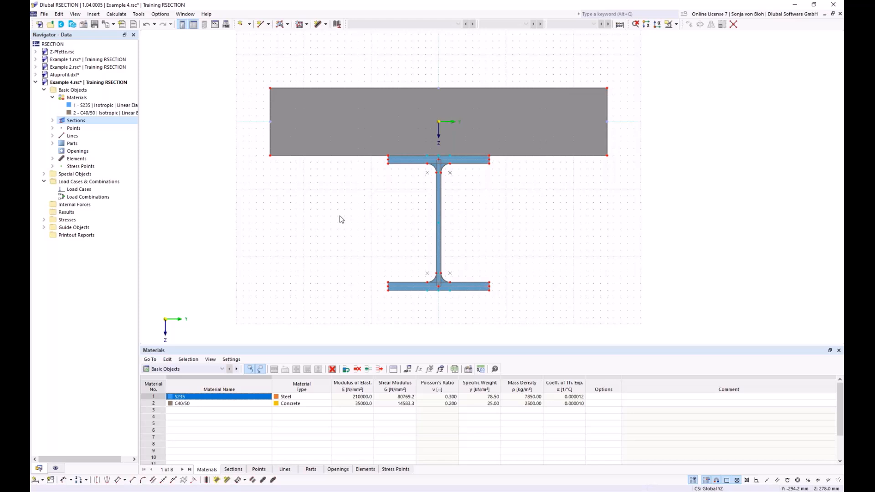
- Create a permanent load case named M
right_click(87, 190)
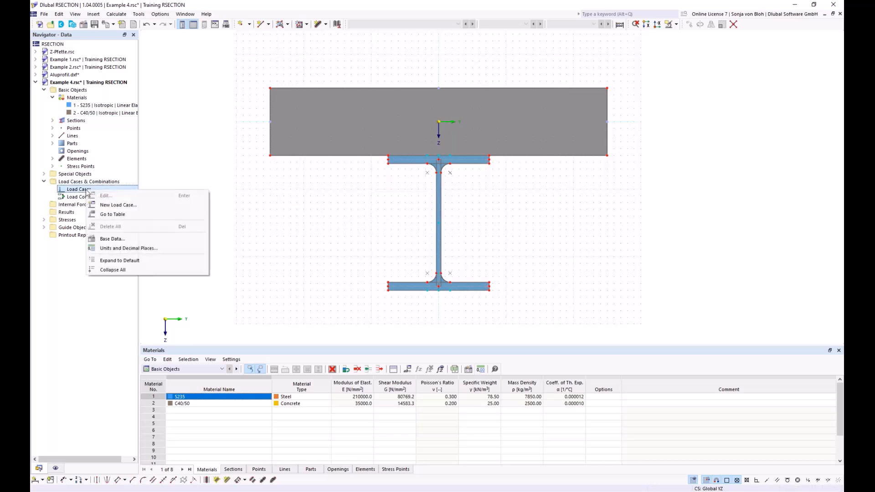
left_click(101, 206)
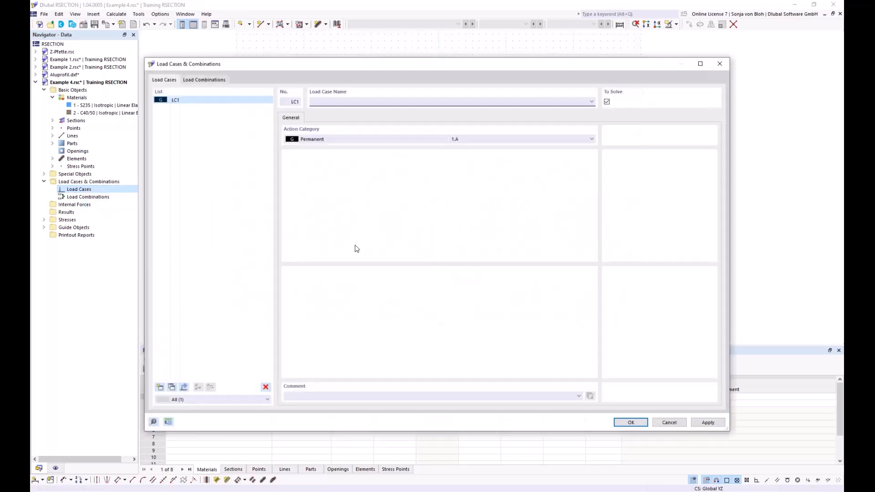
type("M")
left_click(629, 422)
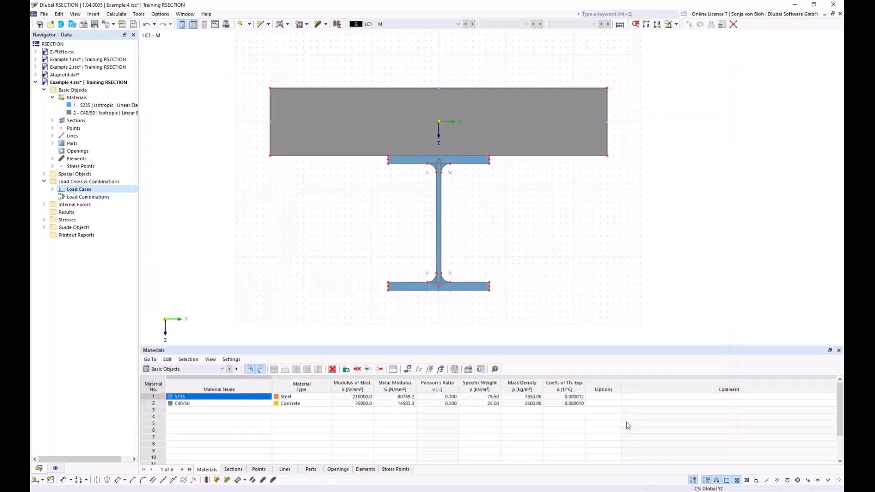
- Define internal forces for load case LC1 with a bending moment My of 100 kNm
left_click(43, 205)
left_click(52, 212)
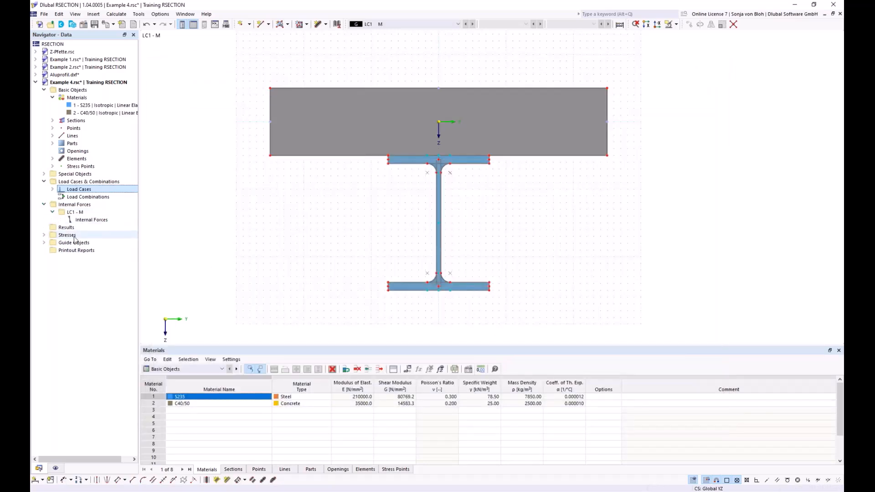
left_click(90, 220)
double_click(89, 222)
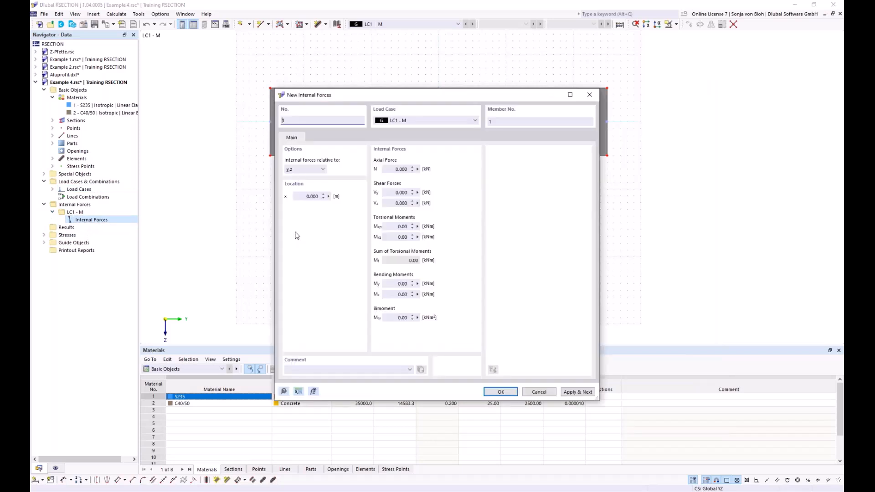
left_click(392, 283)
type("1")
left_click(495, 391)
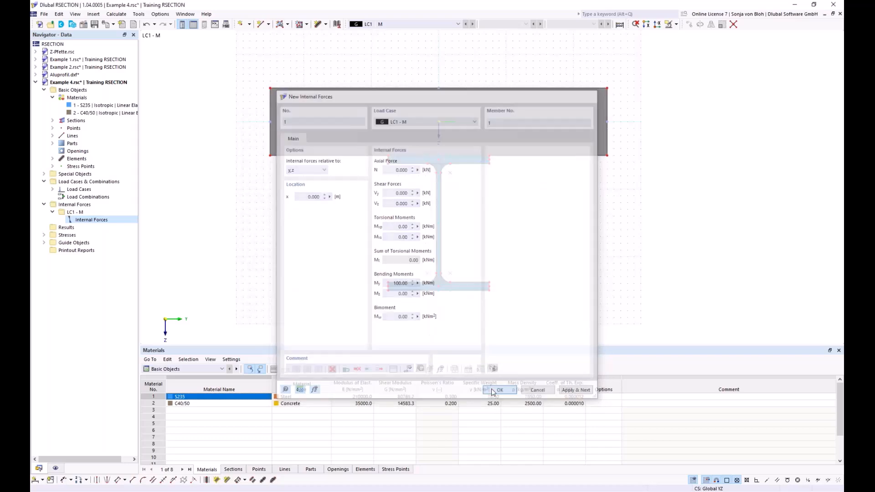
- Calculate the composite section, display the total normal stress σx,tot, and save the model
left_click(117, 14)
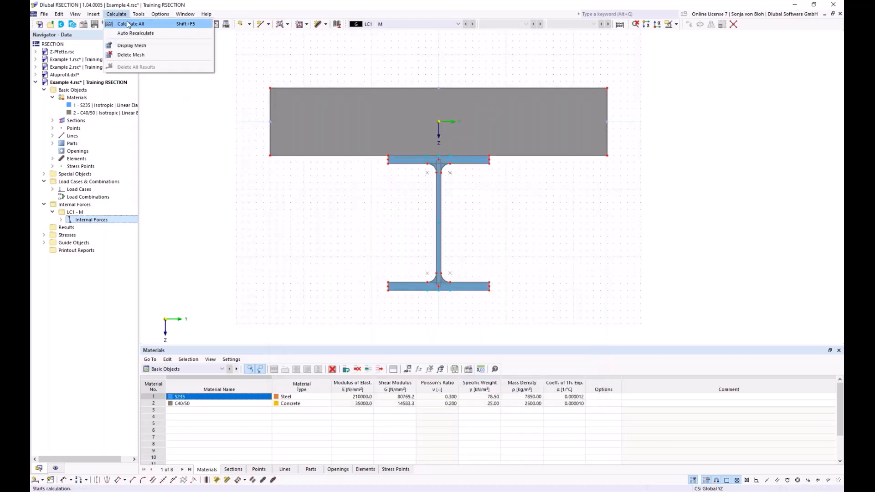
left_click(129, 24)
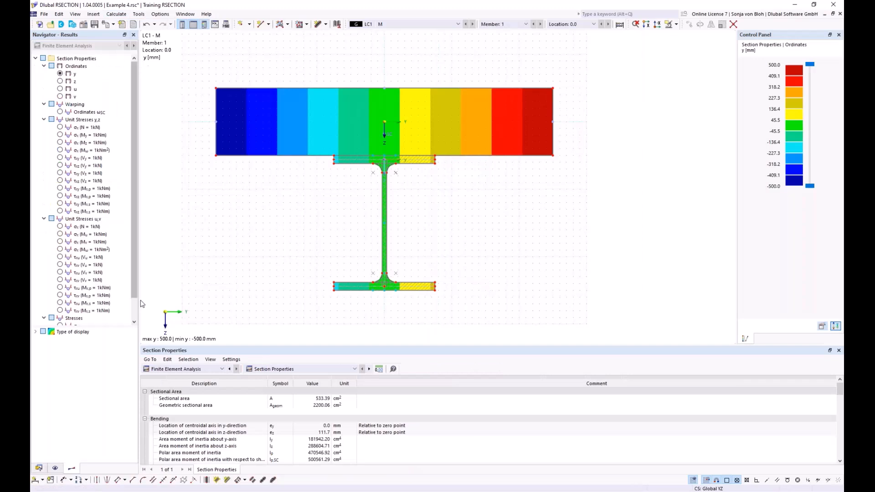
scroll(135, 273, "down", 1)
left_click(60, 302)
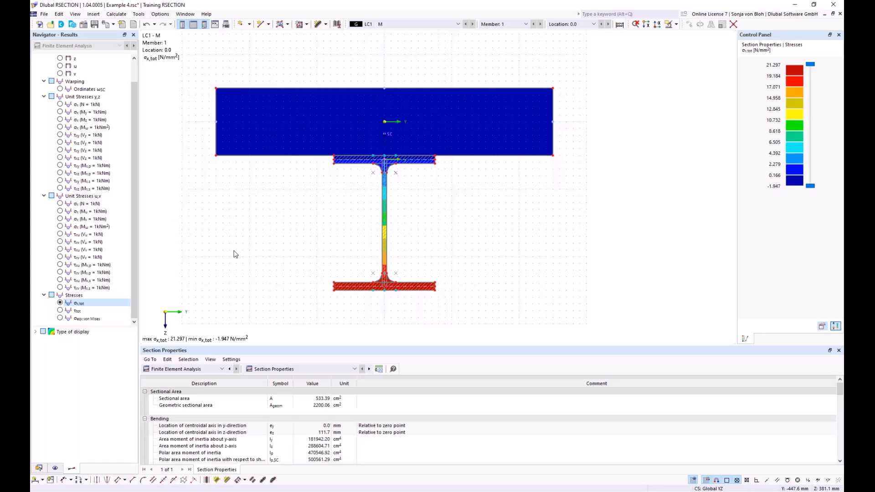
left_click(95, 25)
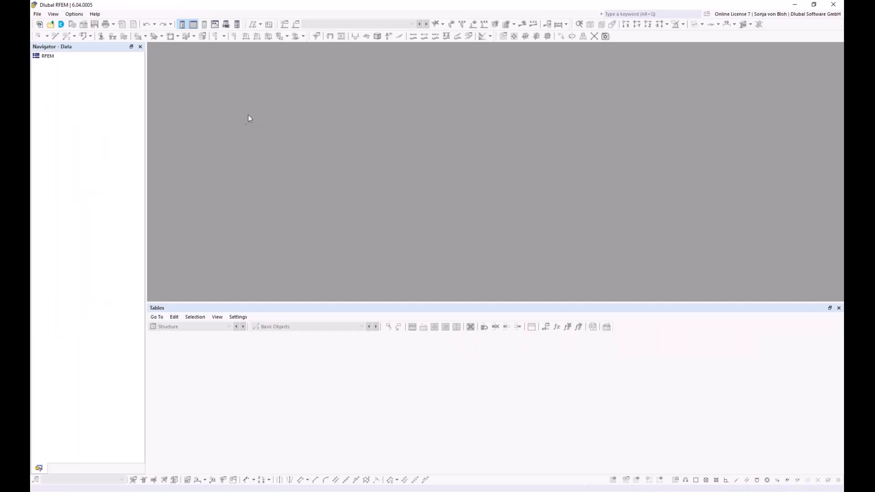
- In RFEM, create a blank 3D model named Example 1 in the Training RSECTION project
left_click(41, 25)
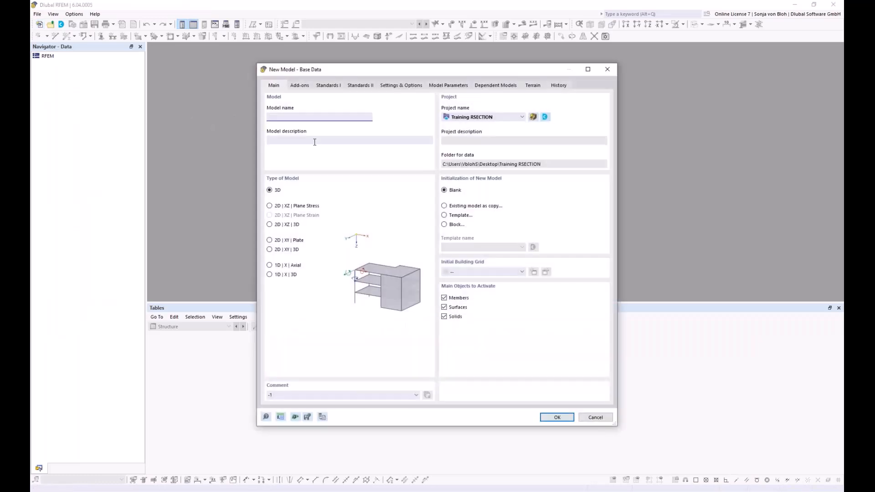
type("Example 1")
left_click(551, 418)
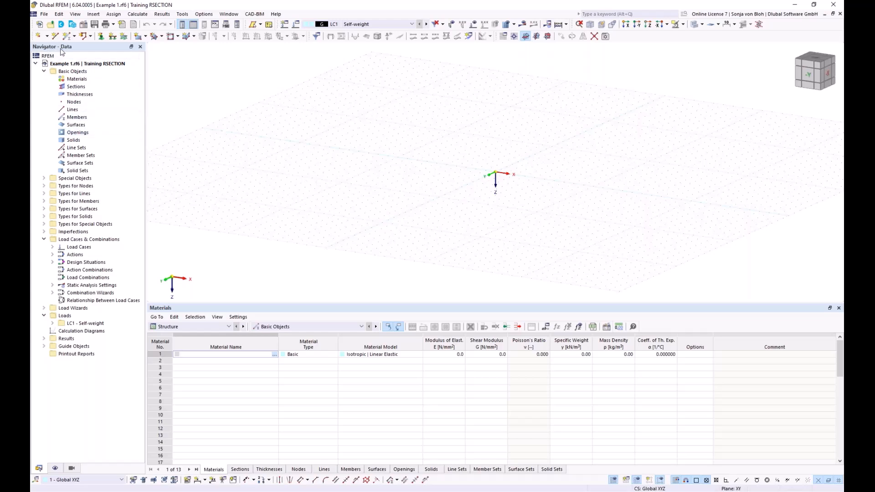
- Create a new section by importing Example 4 from RSECTION, check its hybrid material assignment, and confirm it
right_click(80, 88)
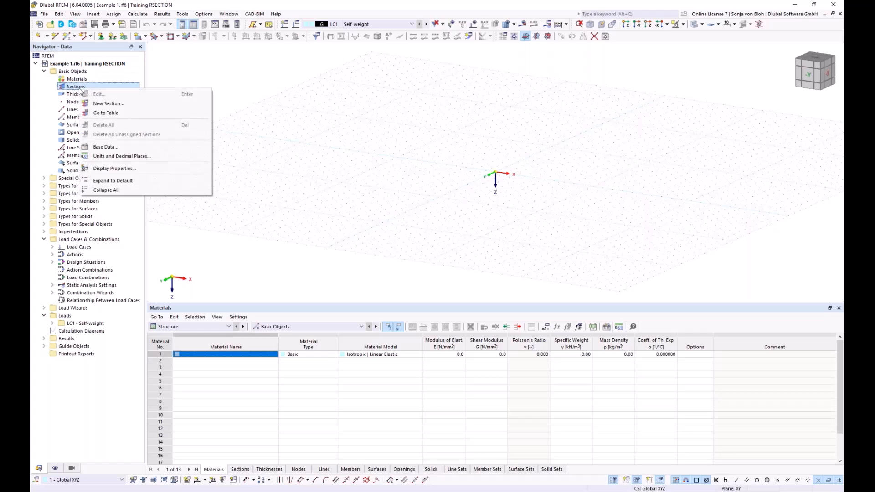
left_click(108, 103)
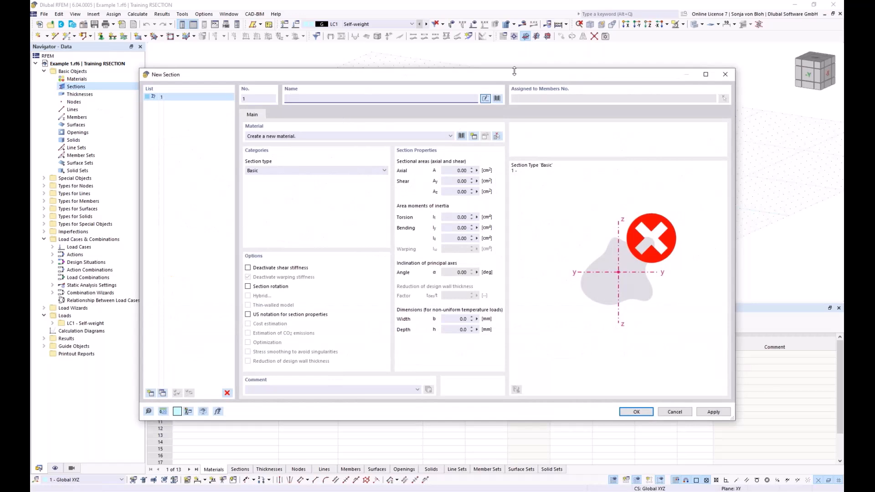
left_click(497, 99)
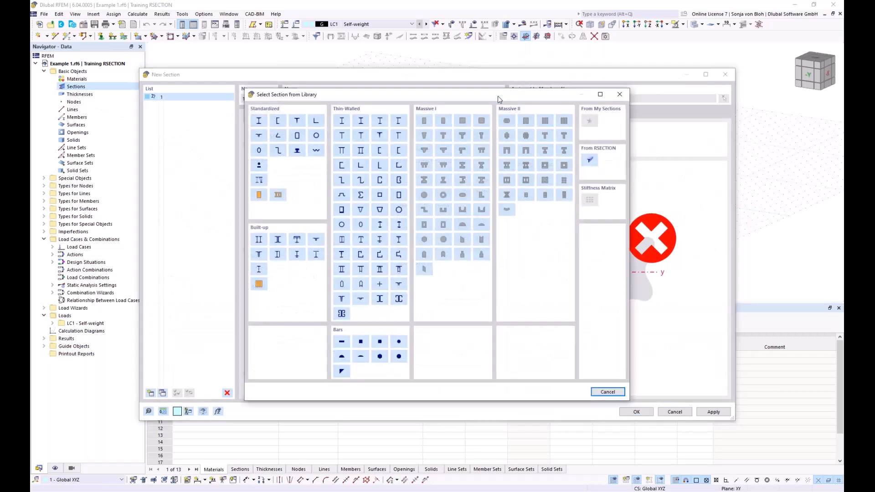
left_click(593, 163)
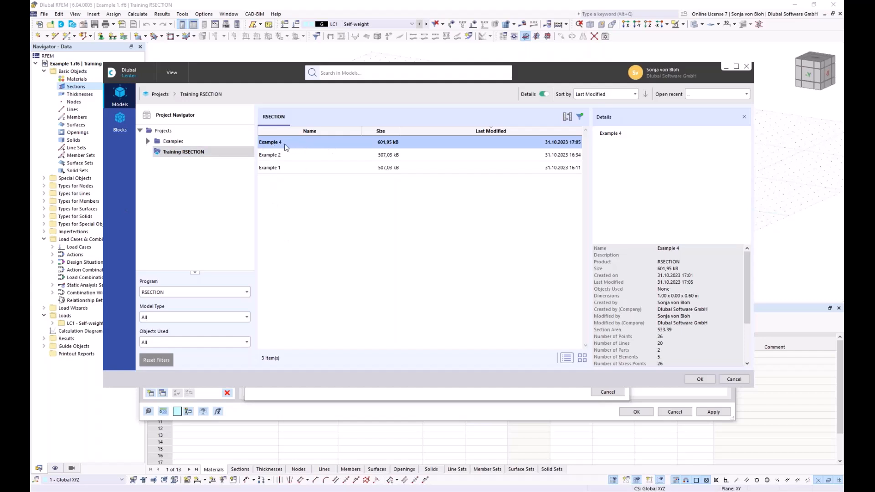
left_click(701, 380)
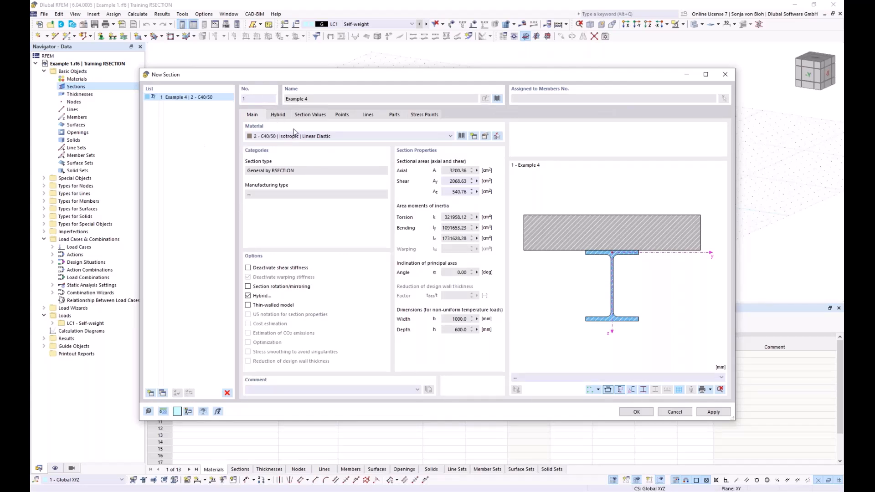
left_click(279, 116)
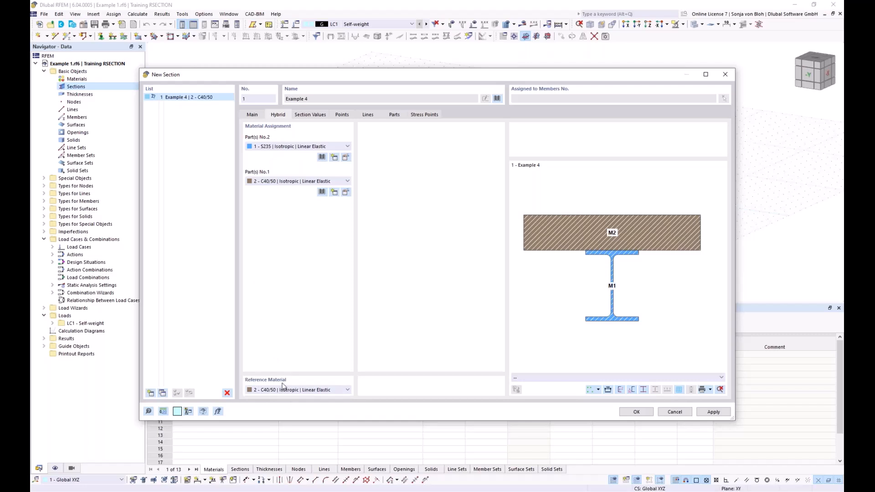
left_click(636, 412)
- Place a beam member with section Example 4 from the origin to X = 4.000 m
middle_click_drag(504, 232, 385, 233)
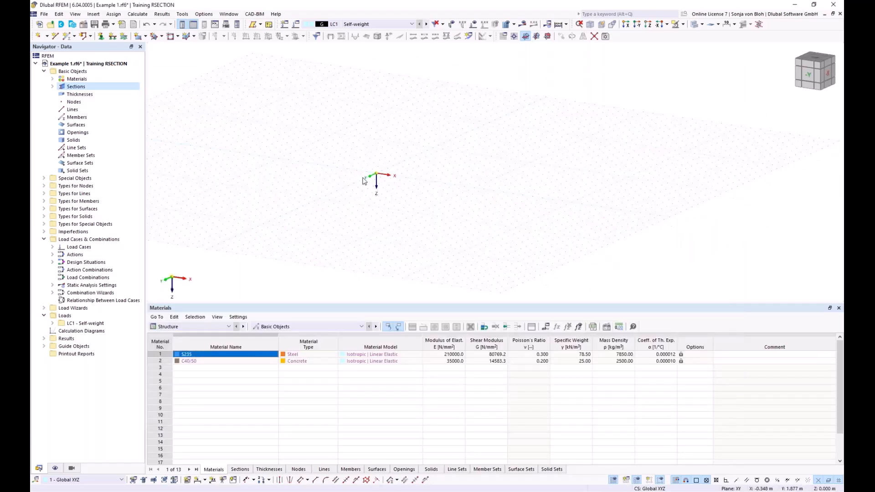
left_click(68, 36)
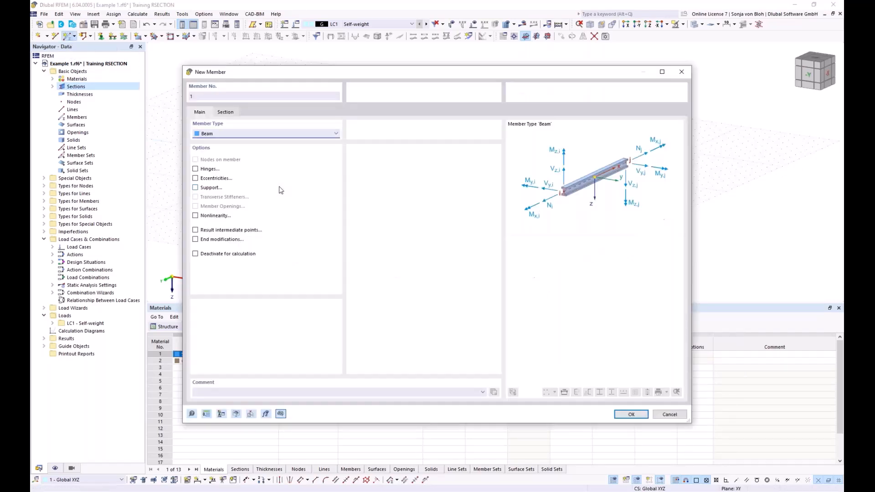
left_click(226, 113)
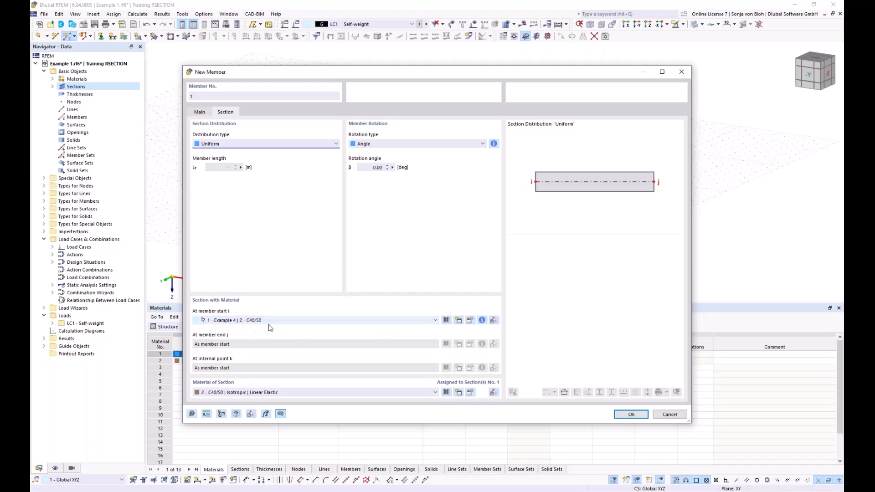
left_click(631, 414)
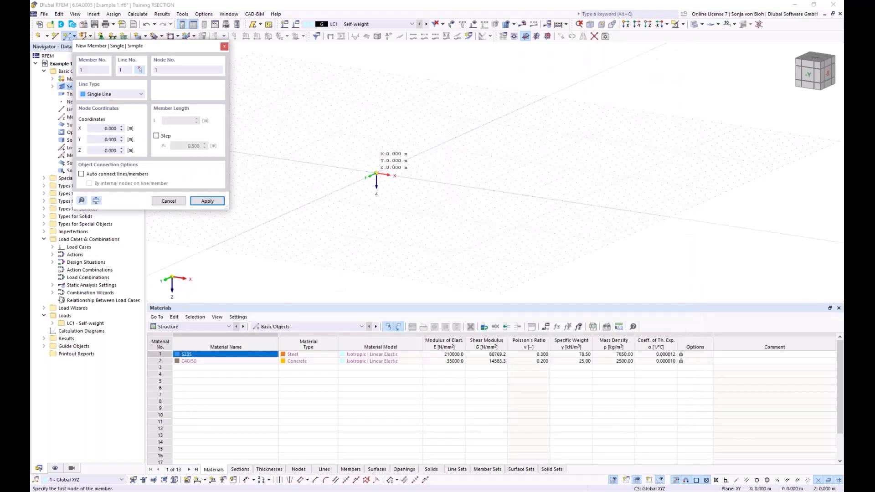
left_click(376, 175)
left_click(415, 178)
scroll(415, 178, "up", 5)
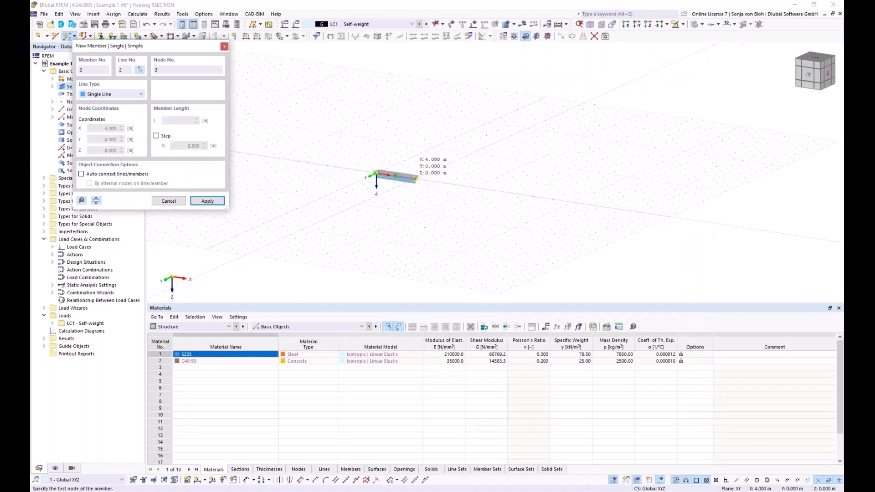
key("Escape")
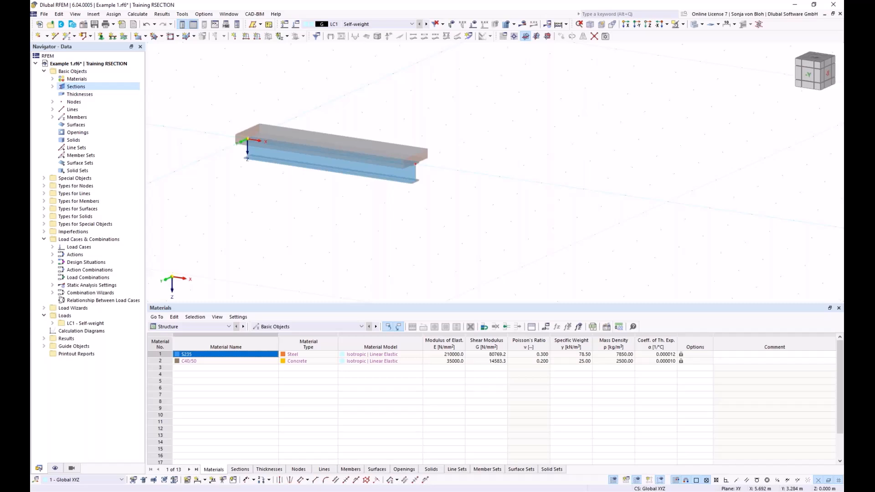
- Switch to the Dlubal webinars page in Chrome and look over the Support & Learning and News & Events offerings
mouse_move(225, 490)
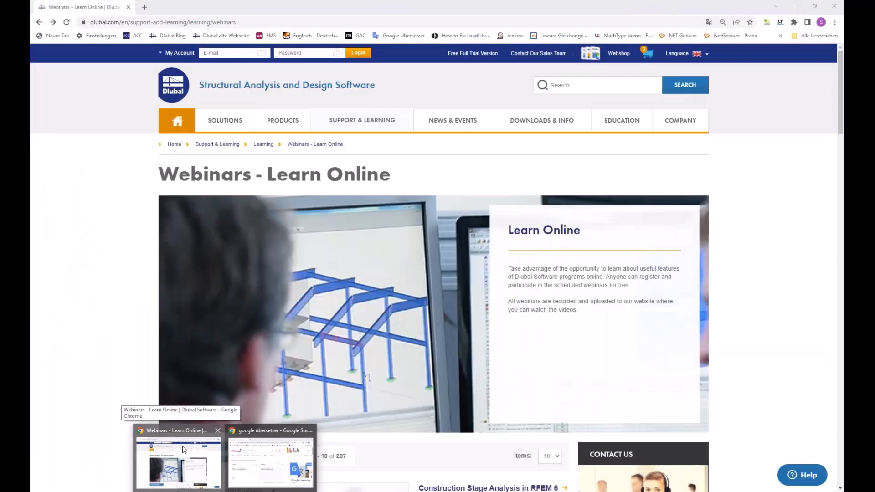
left_click(182, 462)
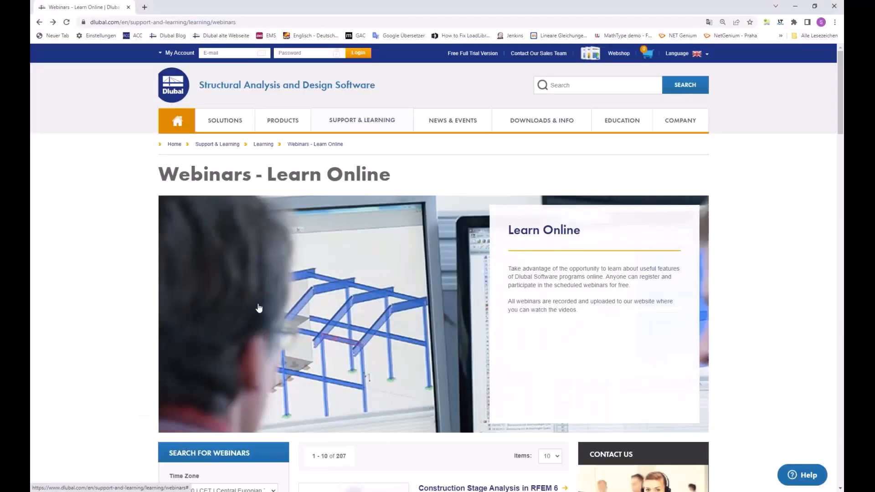
mouse_move(364, 128)
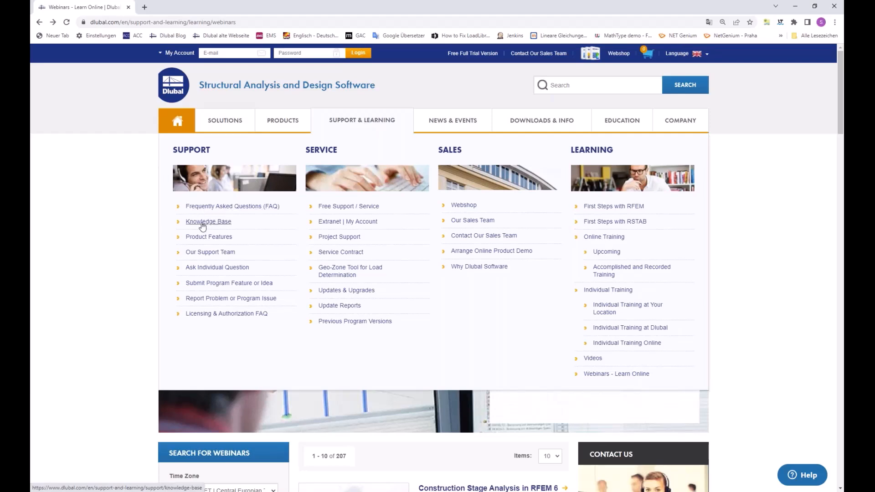
mouse_move(453, 130)
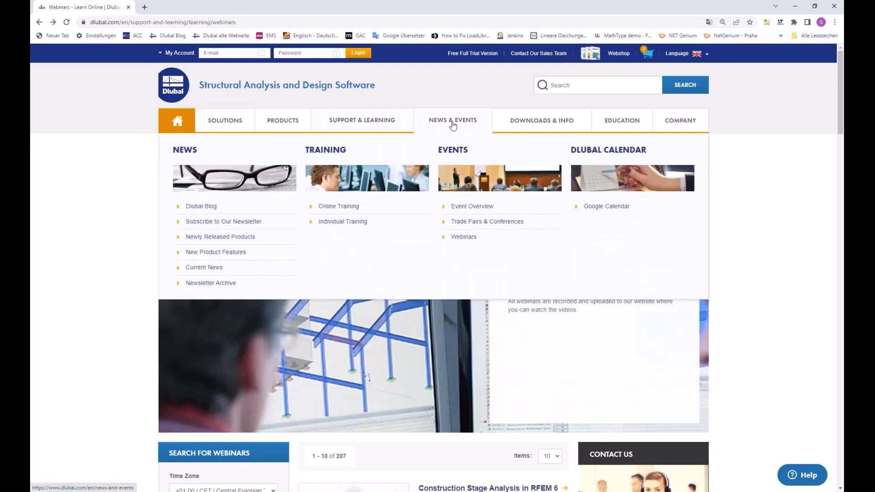